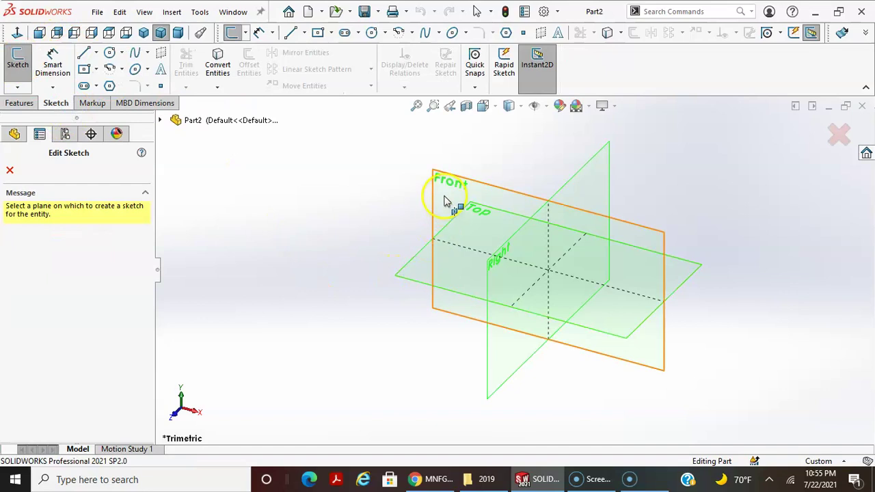
Step: Start a sketch on the Top plane with the notch's left side, upper-left edge, a tangent corner arc of about 39 mm radius and the left side
click(442, 263)
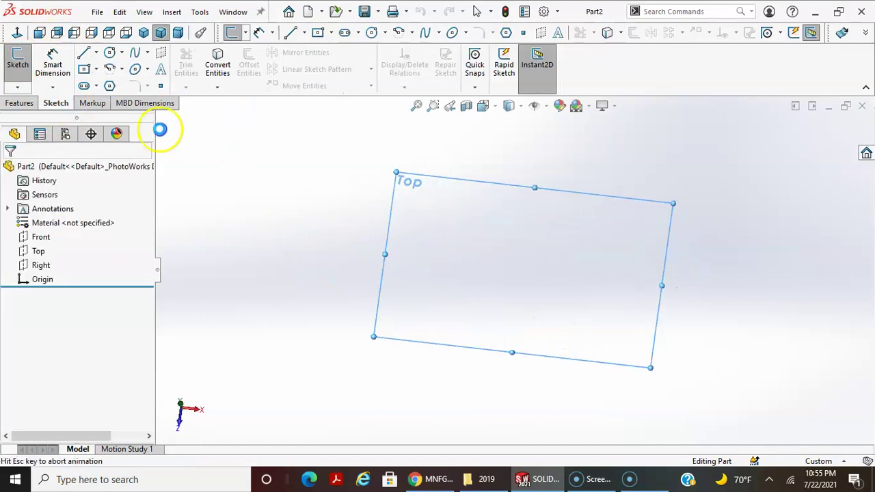
click(84, 54)
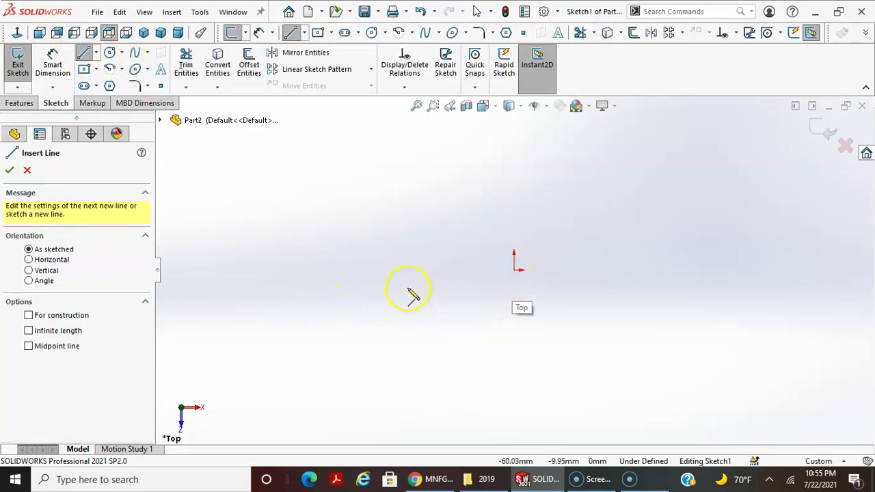
click(448, 262)
click(449, 220)
click(364, 220)
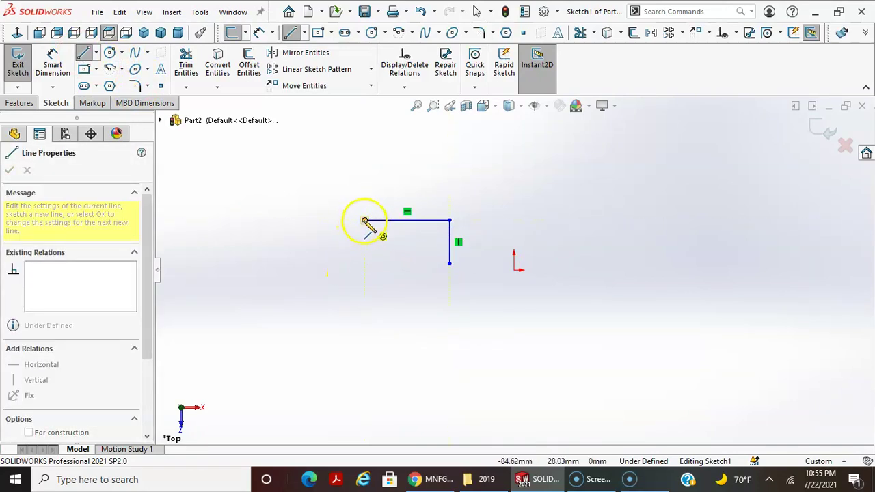
mouse_move(364, 220)
click(295, 290)
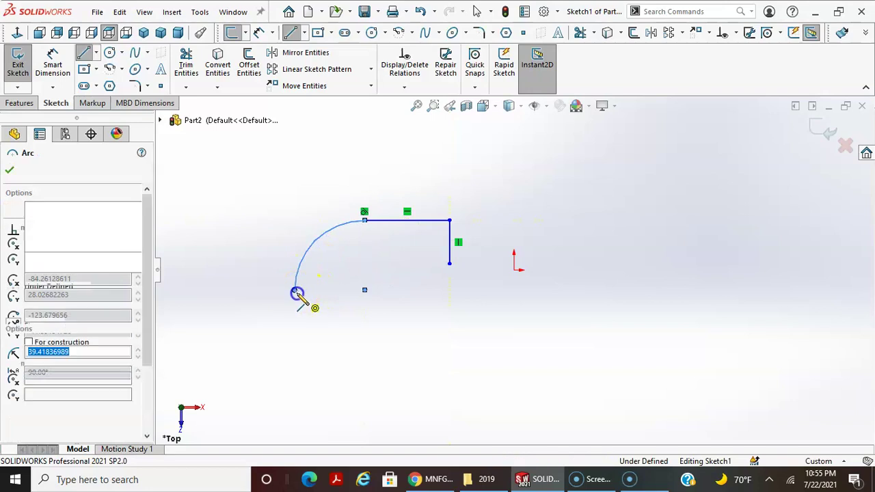
click(294, 420)
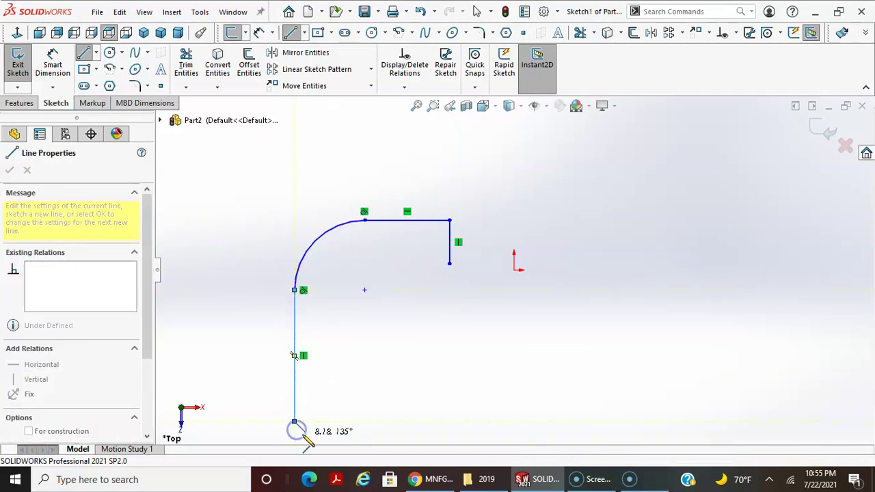
Step: Continue the outline with a tangent lower-left arc, horizontal bottom edge, tangent lower-right arc of about 39 mm radius, and vertical right side
mouse_move(294, 422)
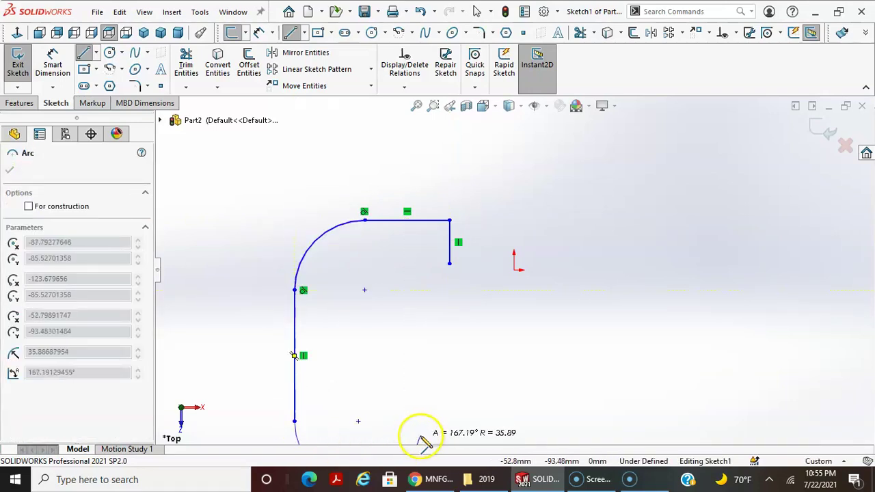
scroll(421, 437, down, 3)
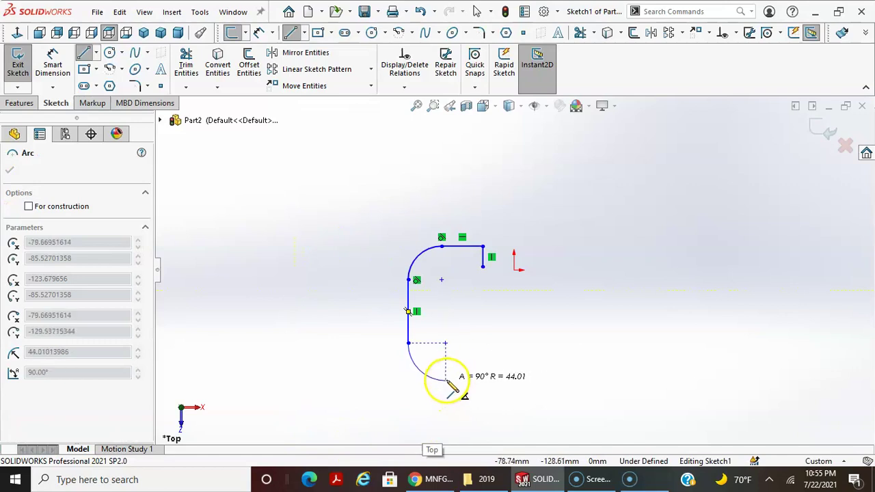
click(442, 376)
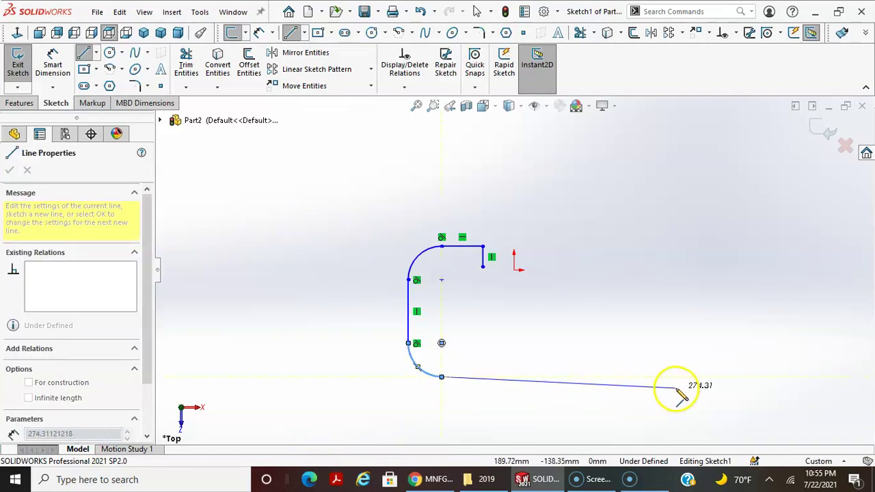
click(646, 377)
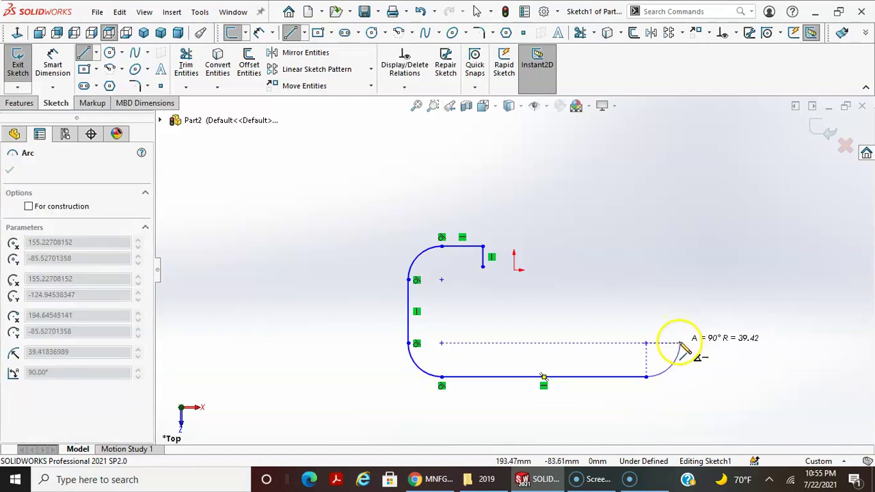
click(679, 342)
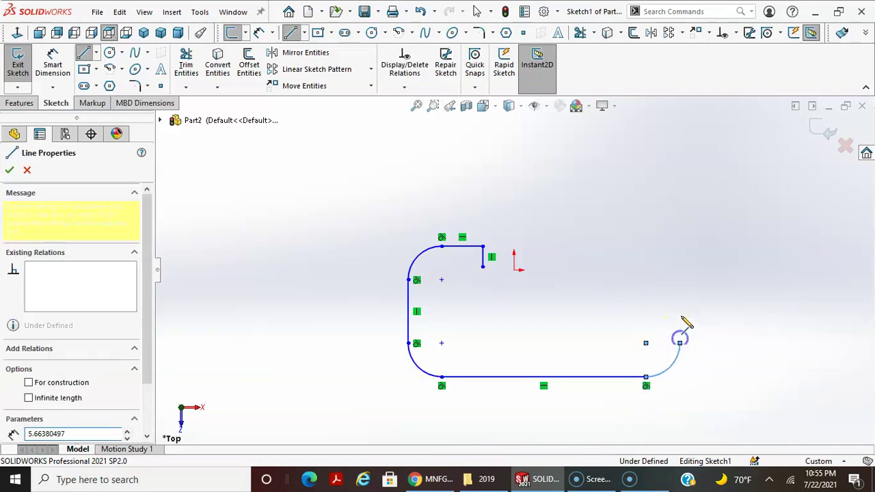
click(679, 279)
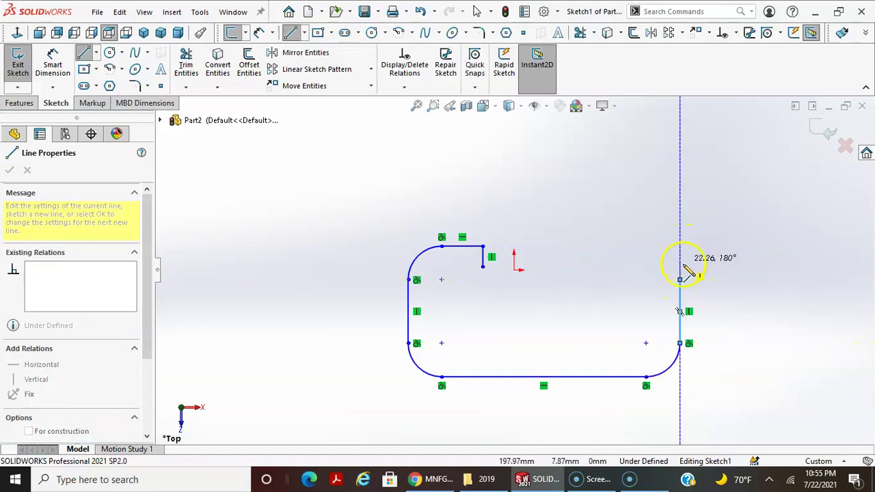
Step: Close the outline with a tangent upper-right arc of about 39 mm radius, the upper-right edge, and the notch's right side and floor
key(a)
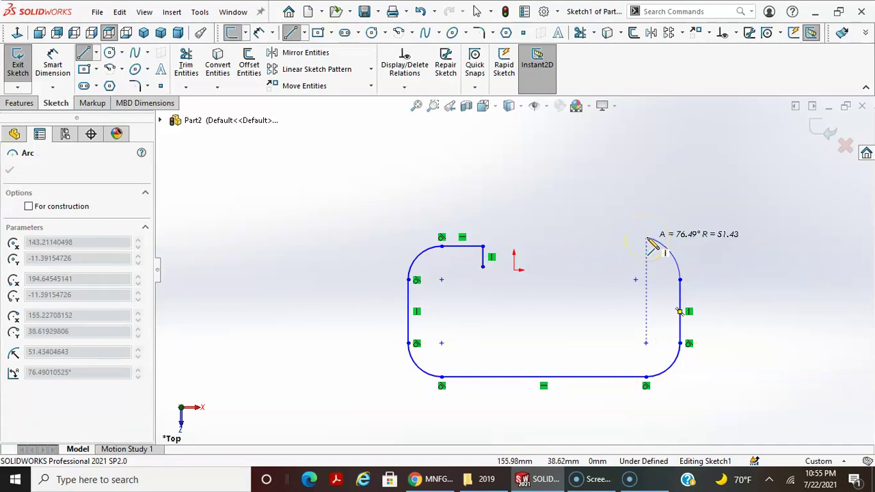
drag(647, 239, 646, 246)
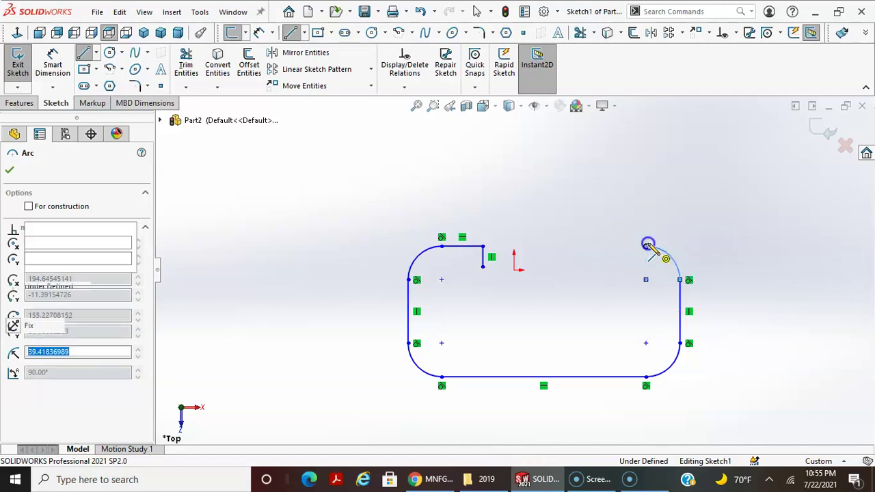
click(563, 246)
click(563, 270)
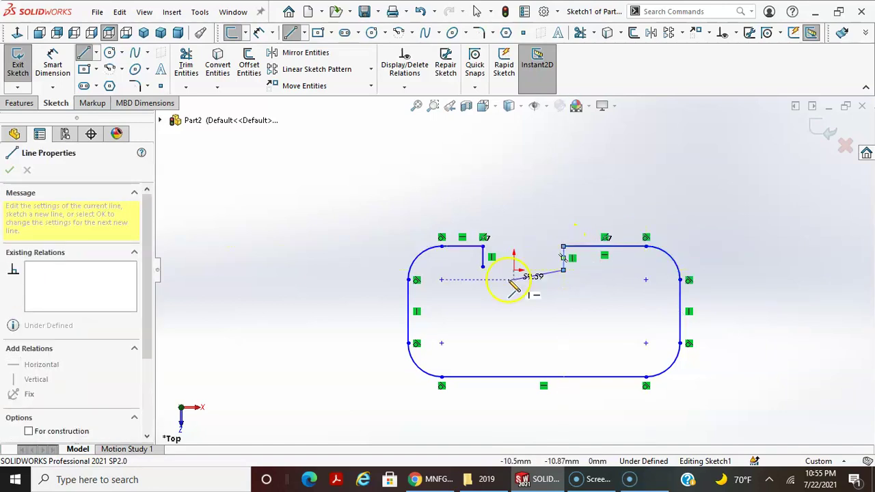
click(483, 267)
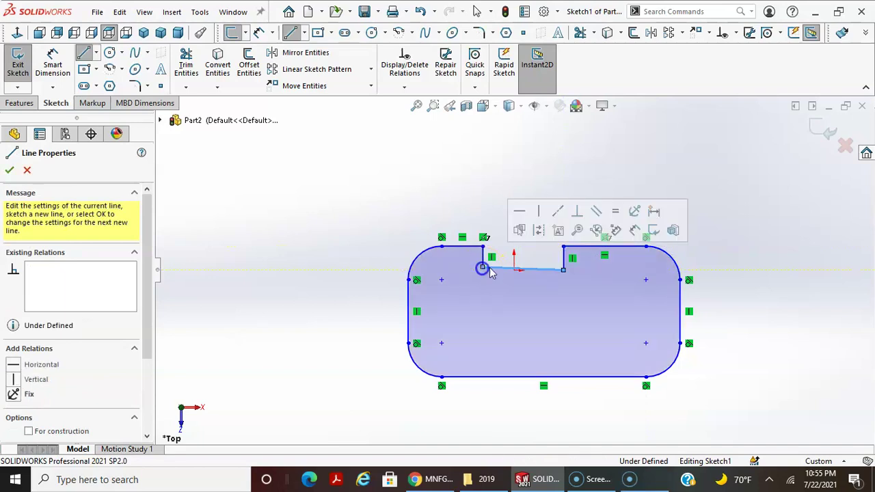
click(9, 170)
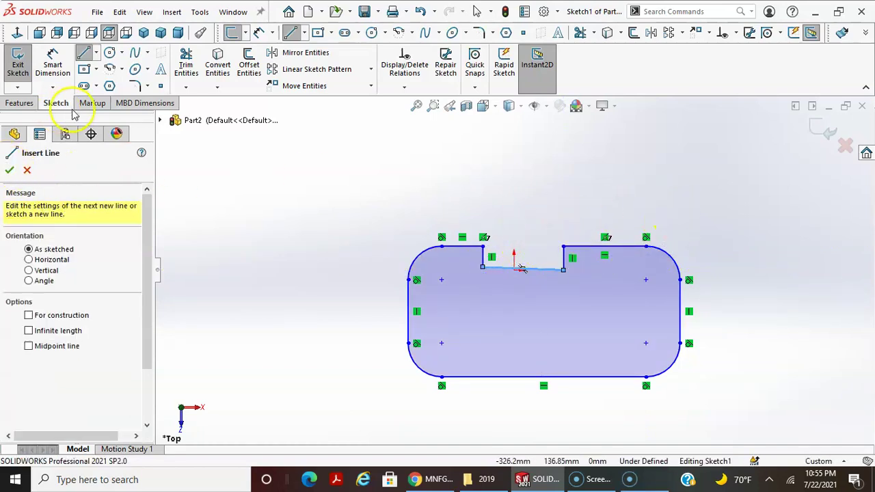
click(24, 105)
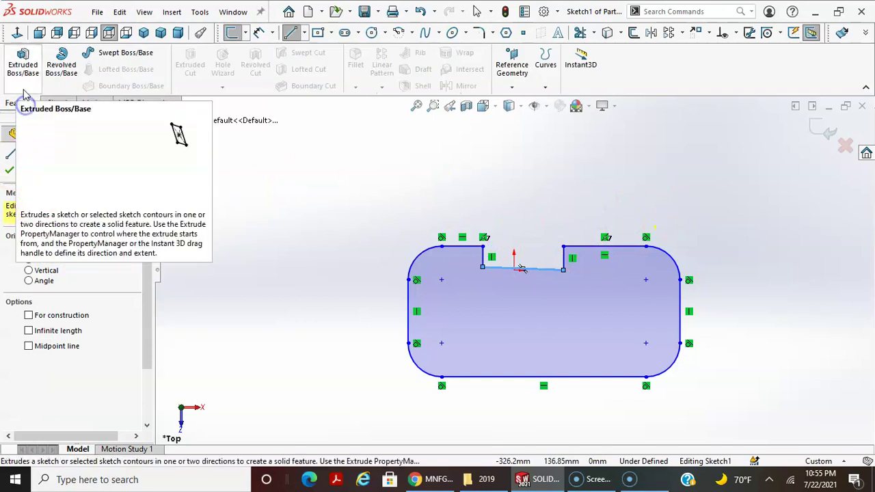
key(ctrl+z)
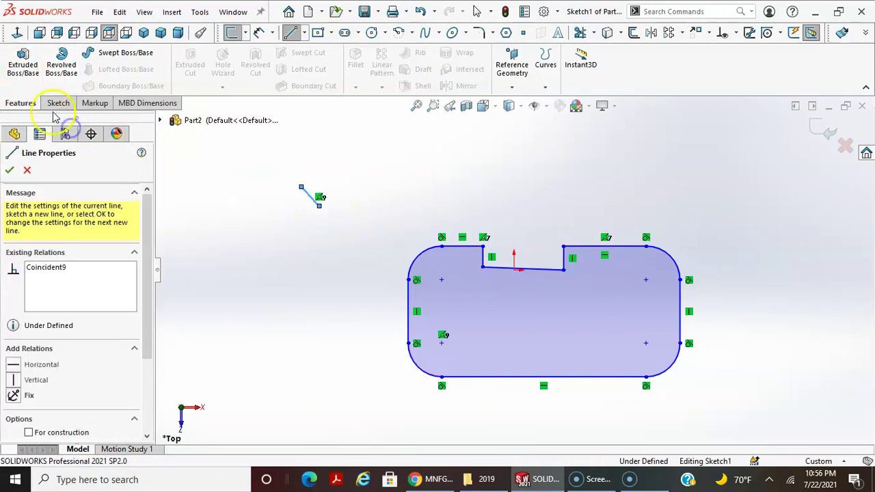
click(30, 73)
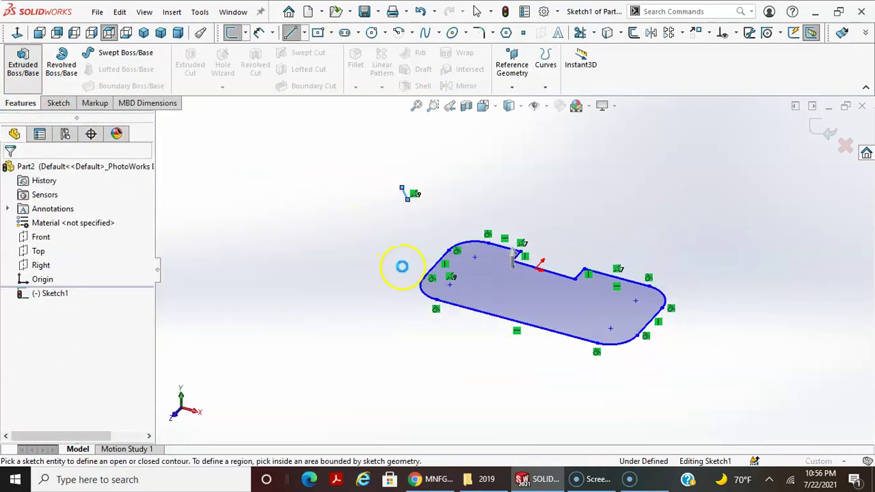
key(Escape)
drag(385, 179, 425, 214)
key(Delete)
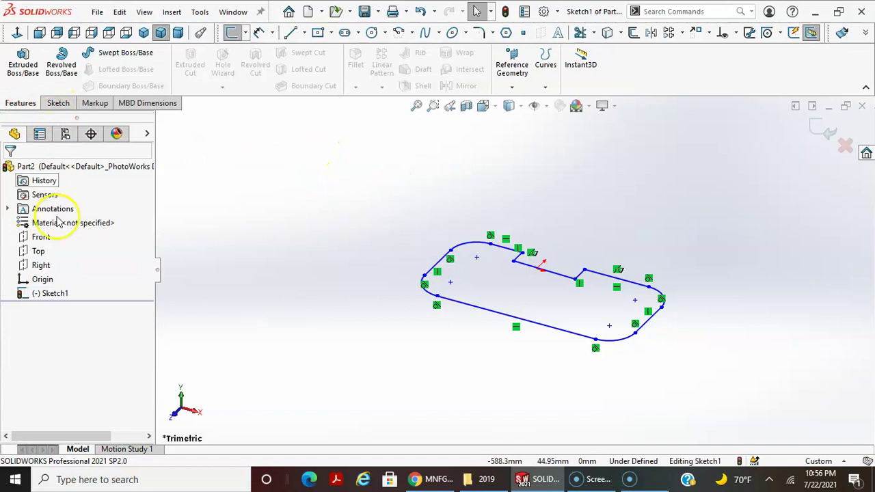
Step: Extrude the closed notched profile as a blind boss 30 mm deep from the sketch plane
click(58, 103)
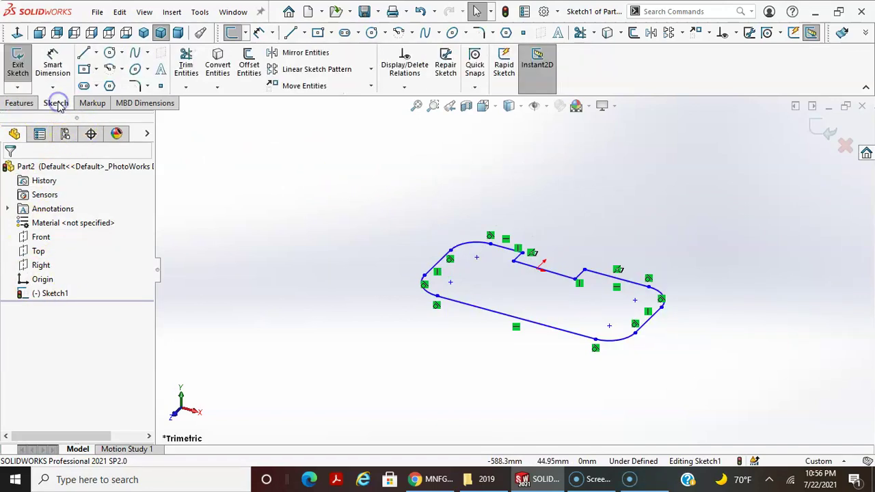
click(5, 102)
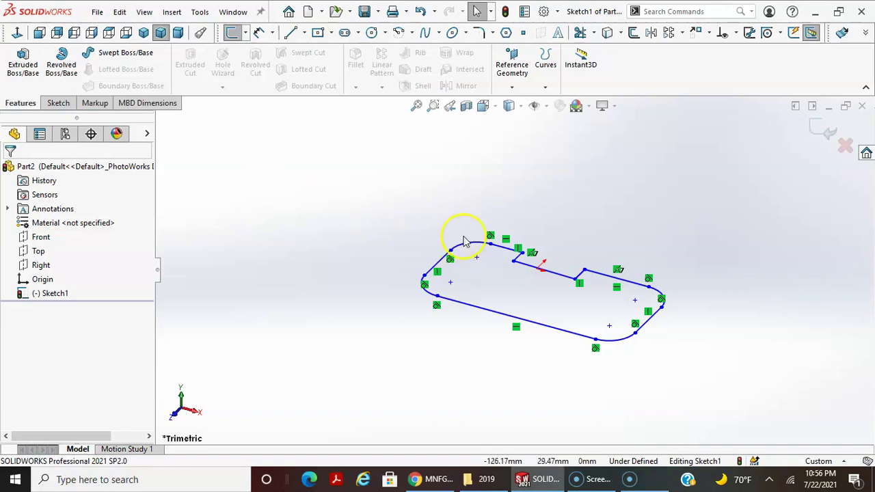
click(22, 68)
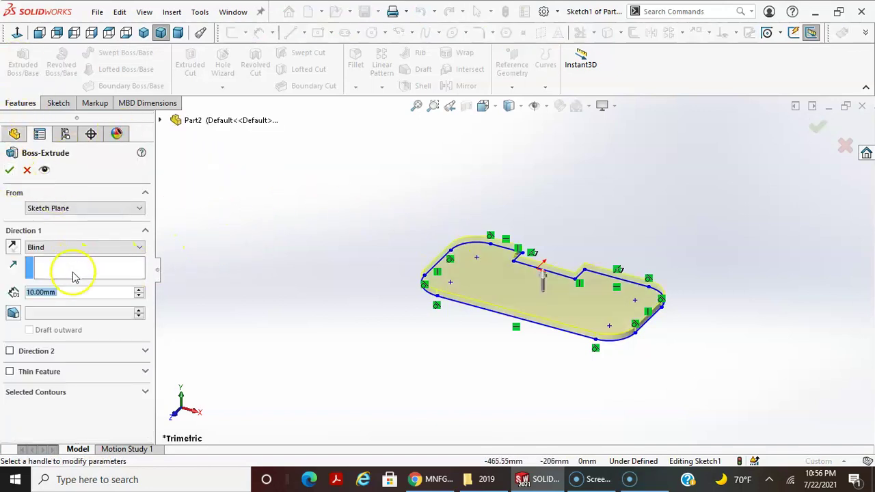
text(3)
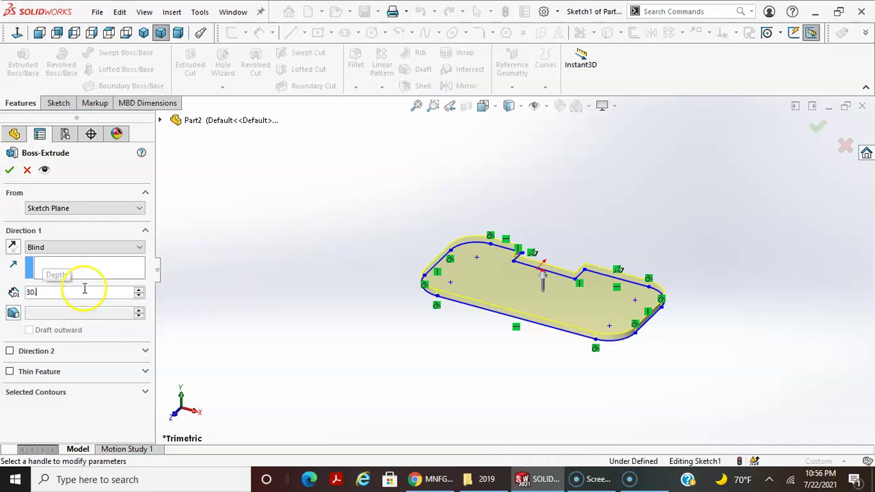
text(0)
key(Return)
click(11, 170)
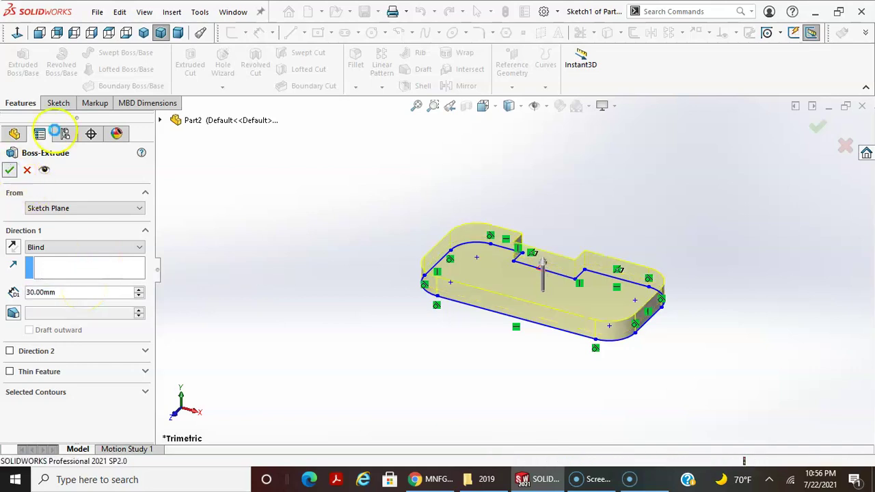
Step: Begin saving the part under a new name, entering baseplate as the file name and creating a Desktop folder named baseplate
click(97, 11)
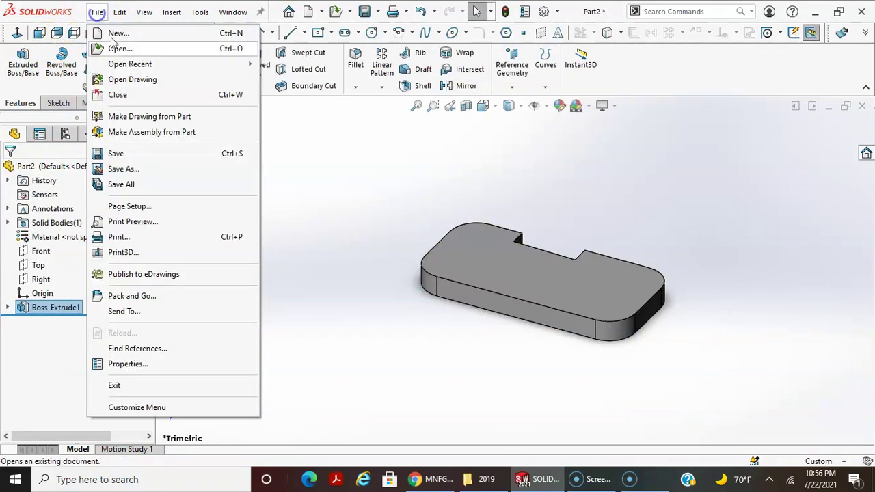
click(123, 169)
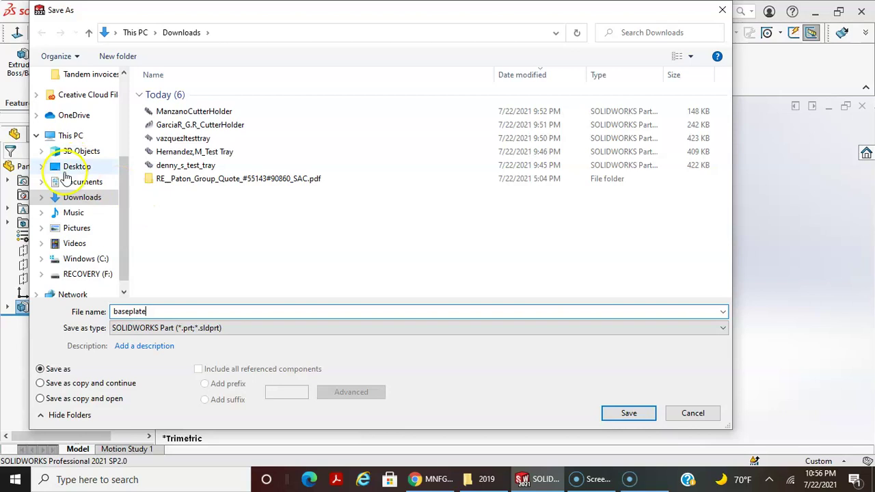
click(74, 168)
right_click(229, 200)
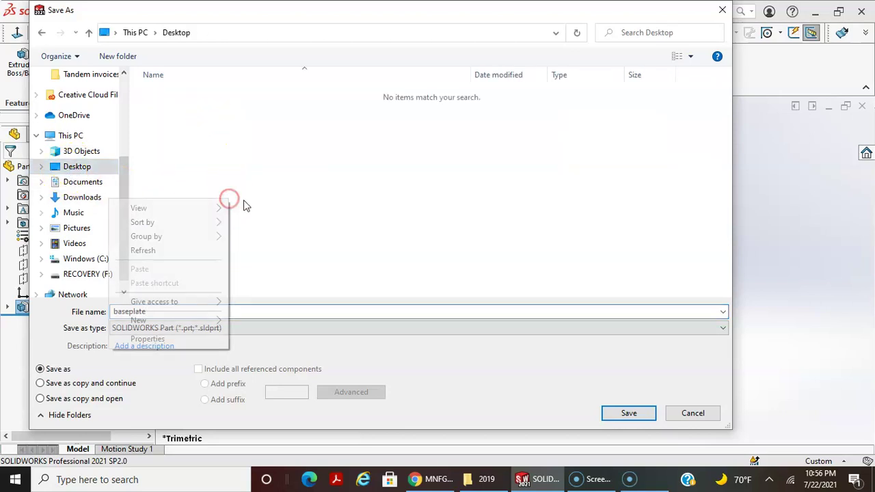
mouse_move(159, 321)
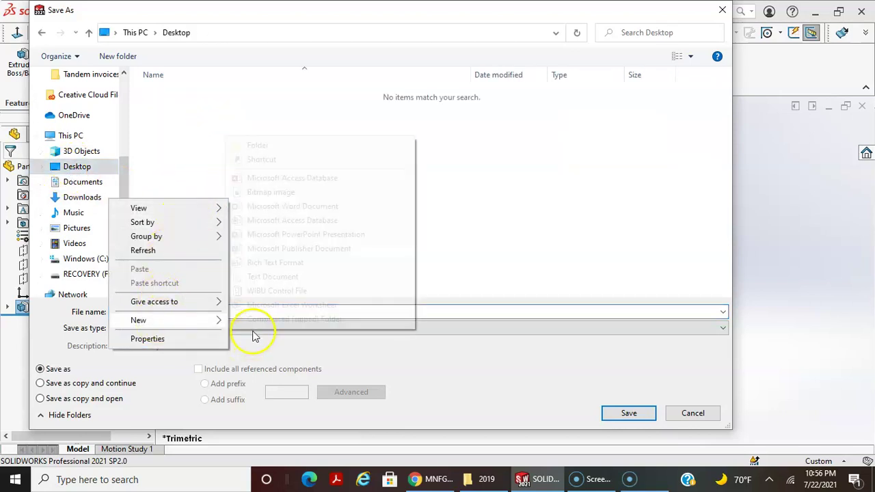
click(264, 145)
text(baseplate)
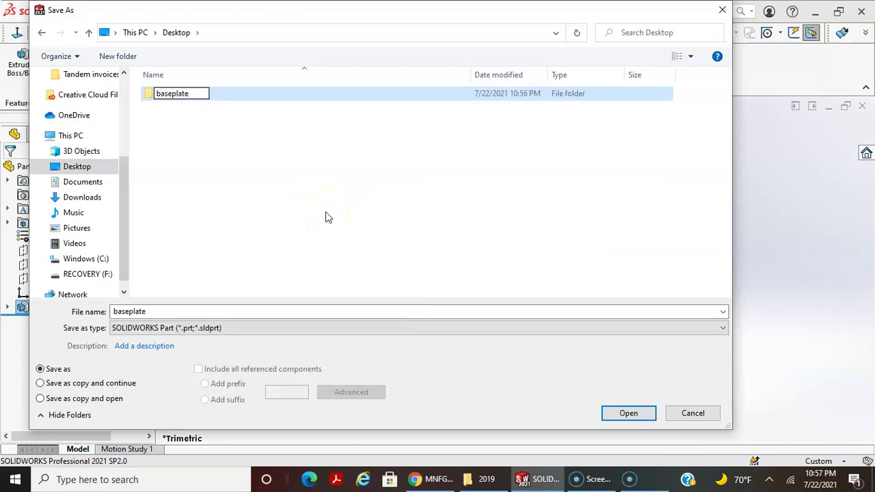
click(325, 217)
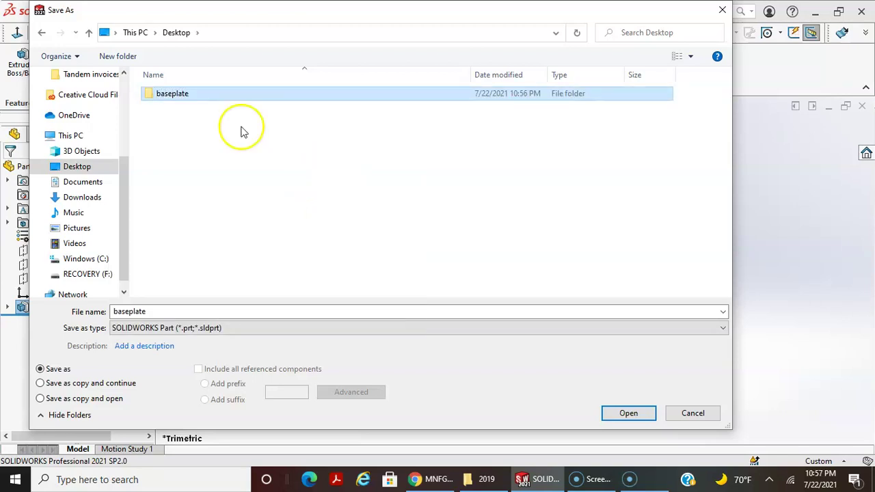
Step: Save the part as baseplate inside the new baseplate folder and close the document
double_click(165, 95)
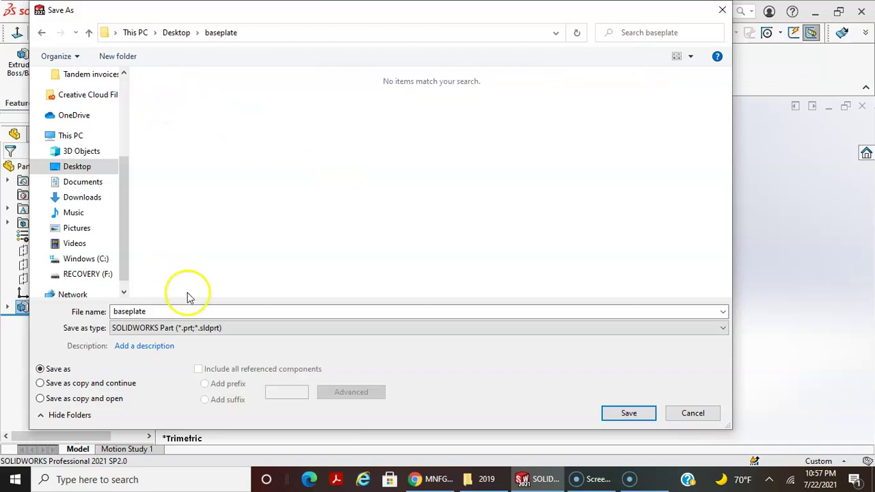
click(620, 413)
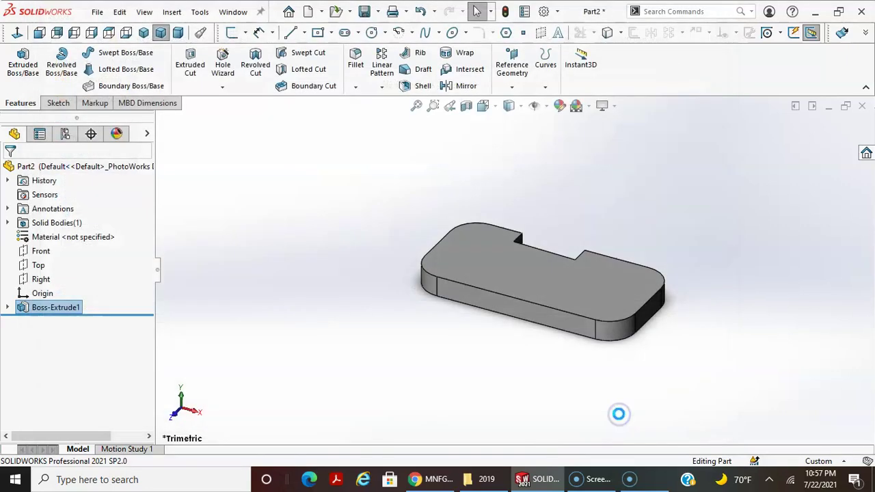
click(862, 110)
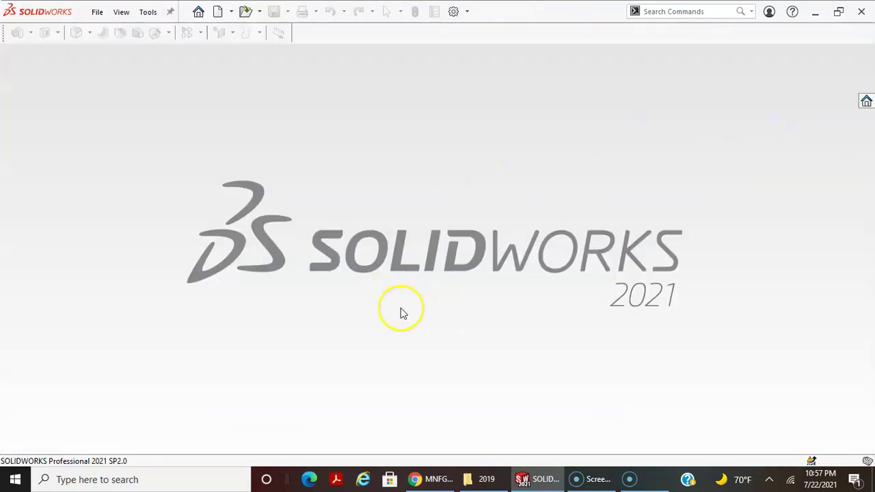
Step: Switch to File Explorer, check the contents of the Desktop's baseplate folder, and close the window
key(super+e)
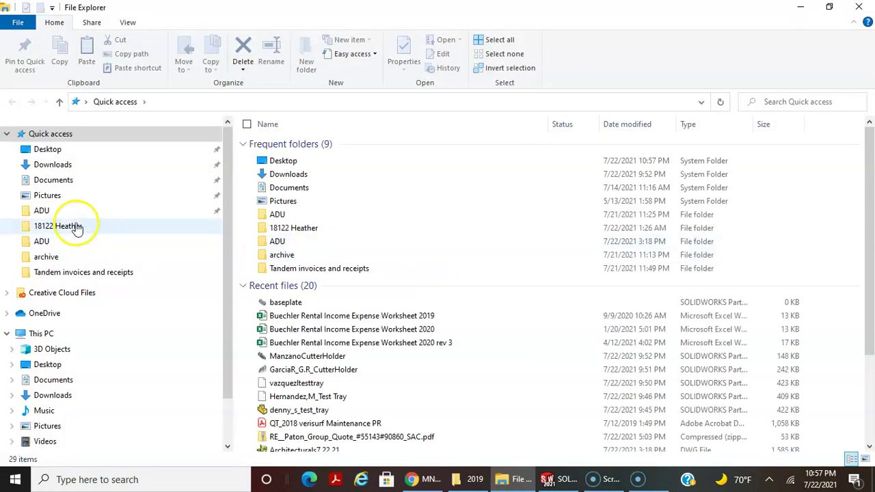
click(46, 149)
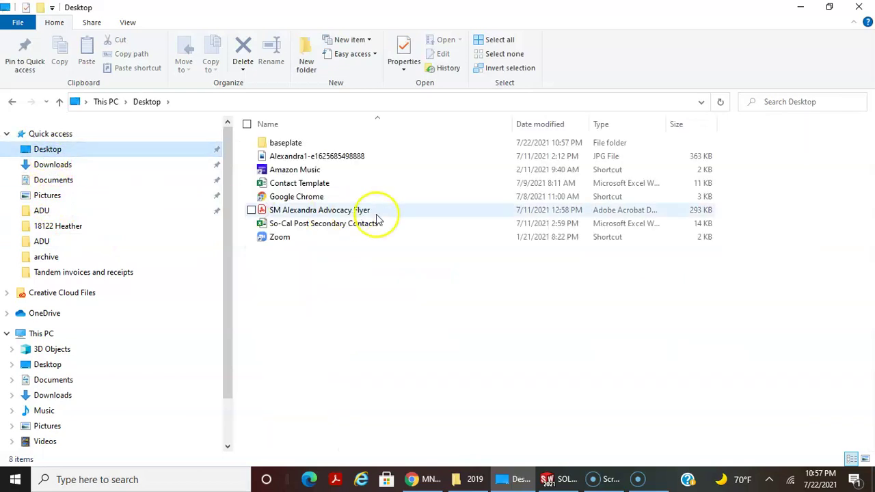
double_click(293, 144)
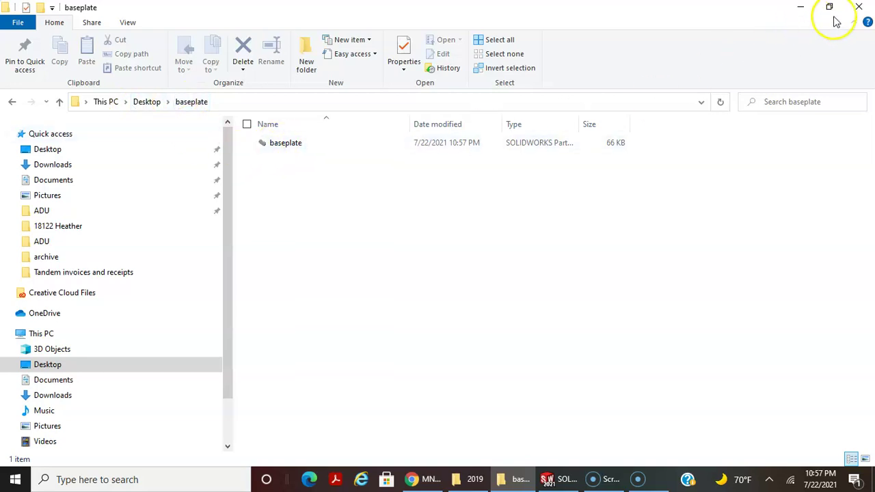
click(860, 9)
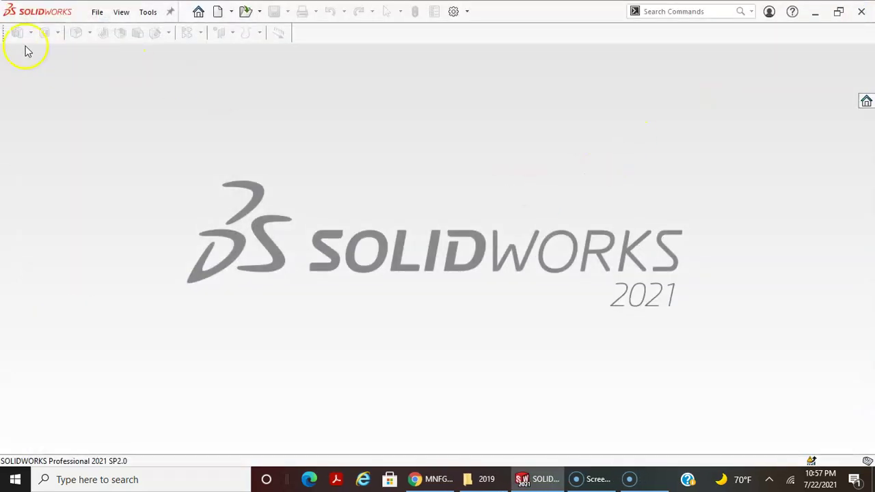
Step: Create a new drawing document, accepting a blank template
click(95, 14)
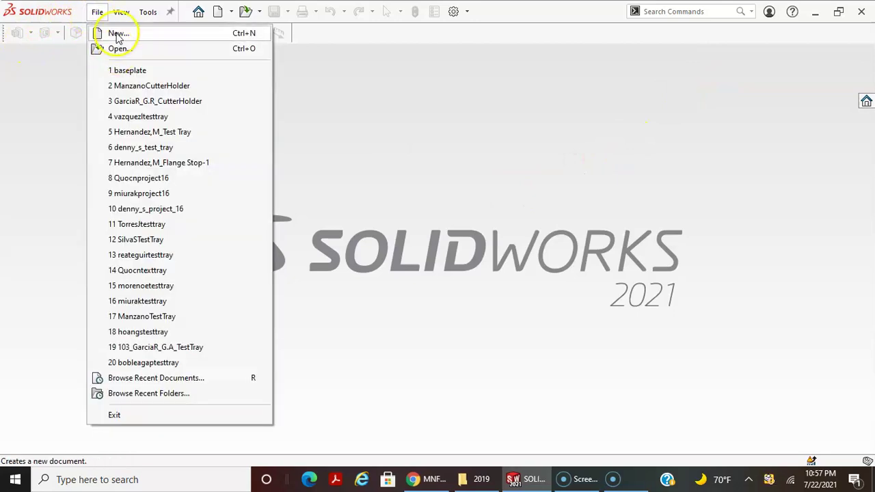
click(117, 34)
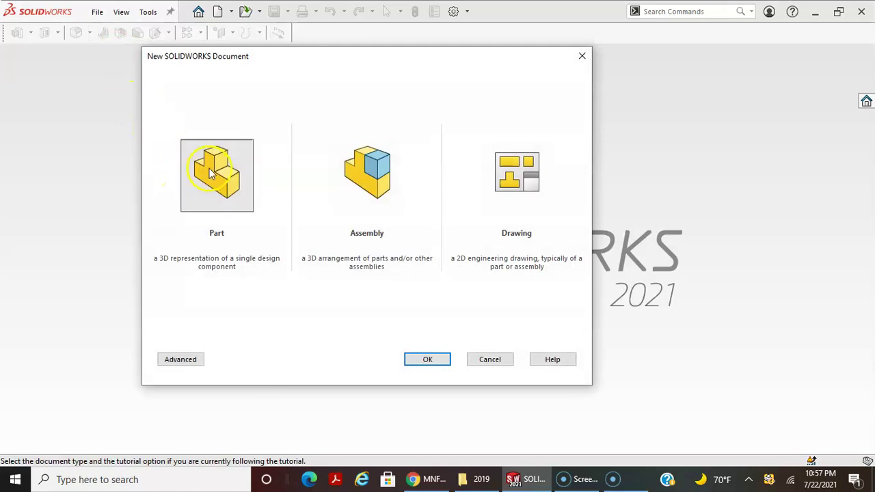
double_click(523, 178)
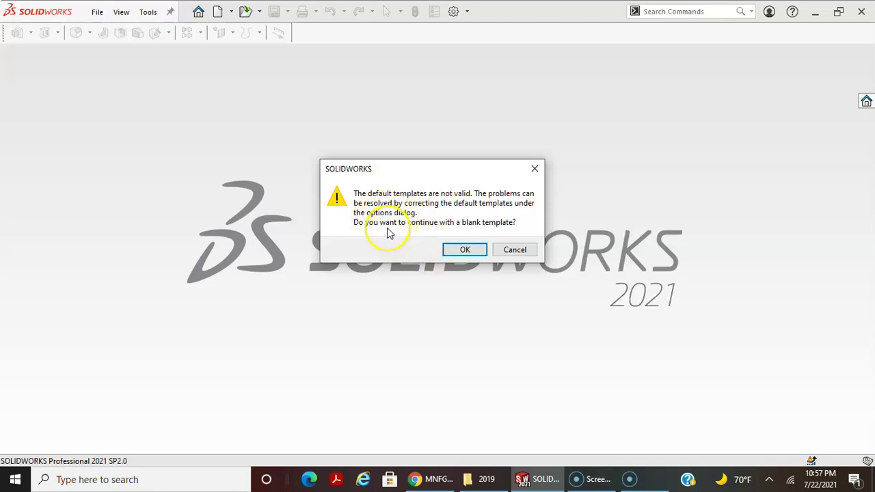
click(464, 251)
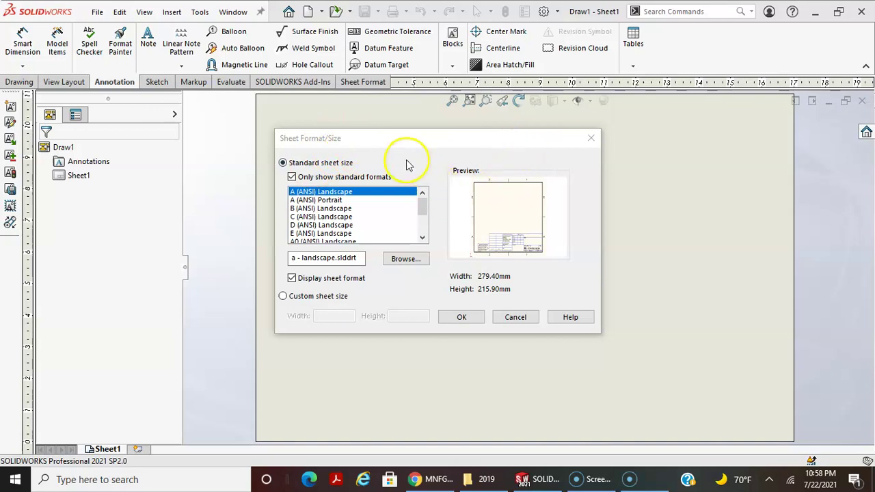
Step: Preview the B (ANSI) Landscape and A (ANSI) Portrait sizes, and apply the standard A (ANSI) Landscape sheet format
drag(423, 226, 433, 195)
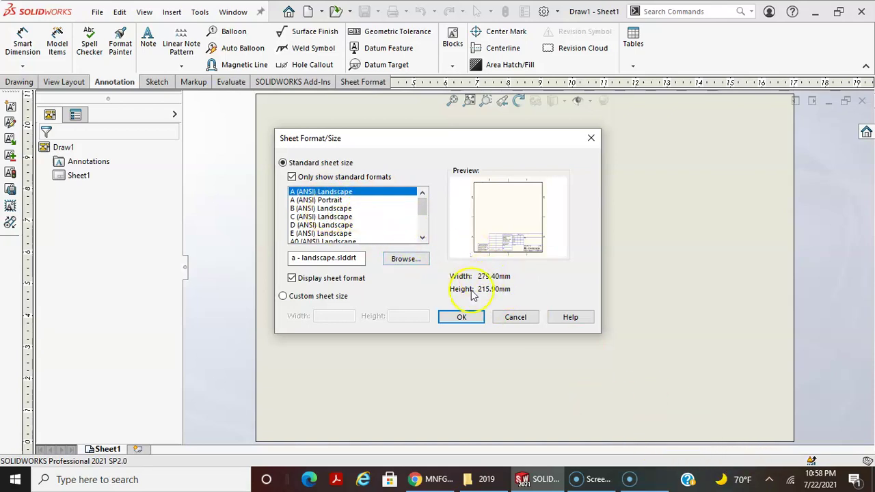
click(328, 208)
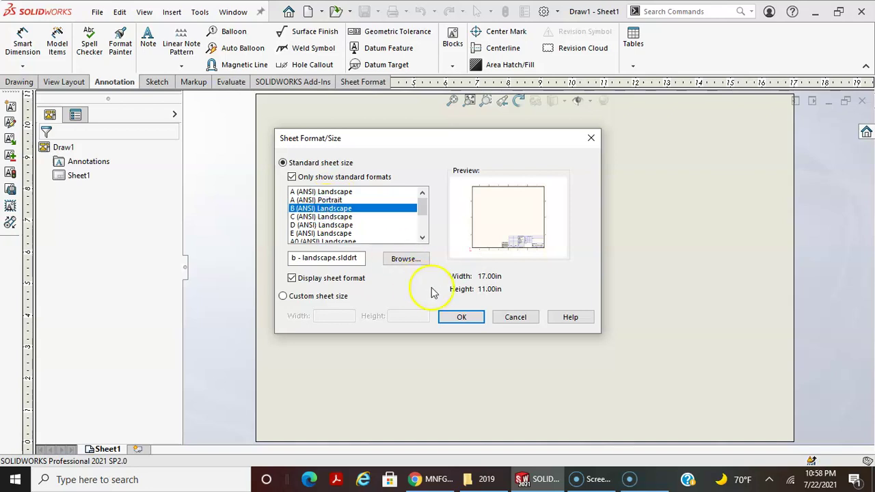
click(338, 201)
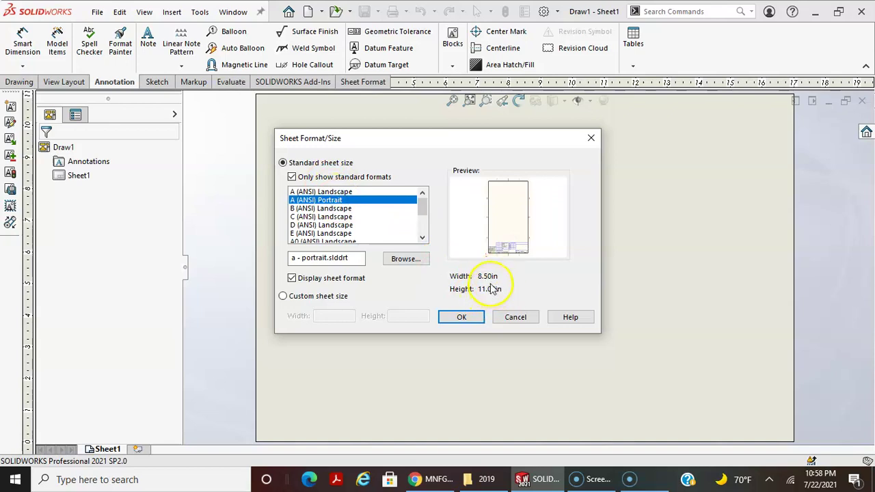
click(335, 193)
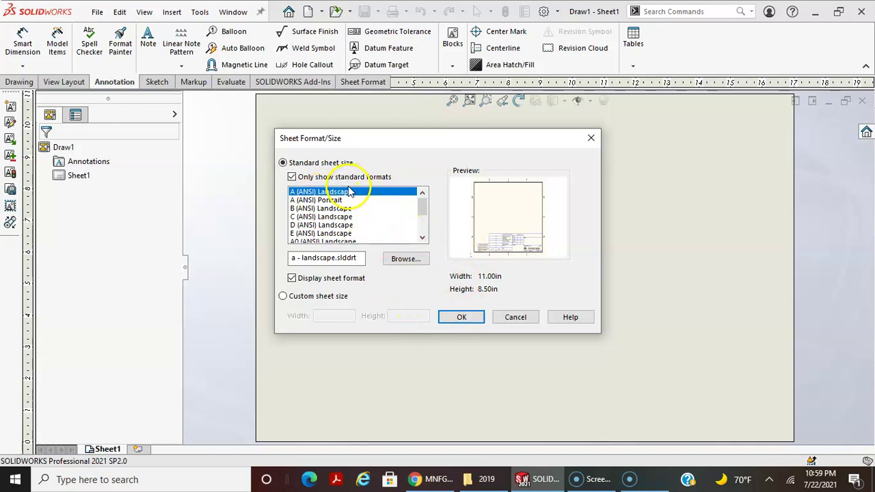
click(461, 318)
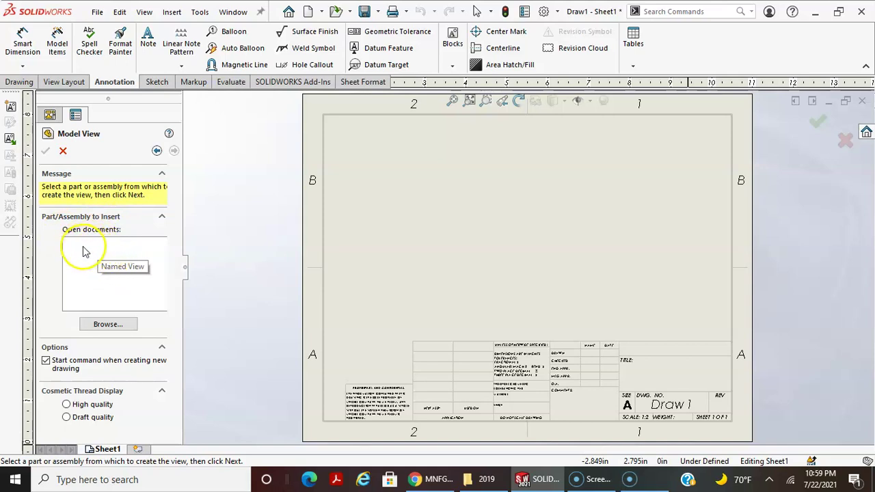
Step: Load the baseplate part from the Desktop's baseplate folder as the source for the drawing's model view
click(106, 324)
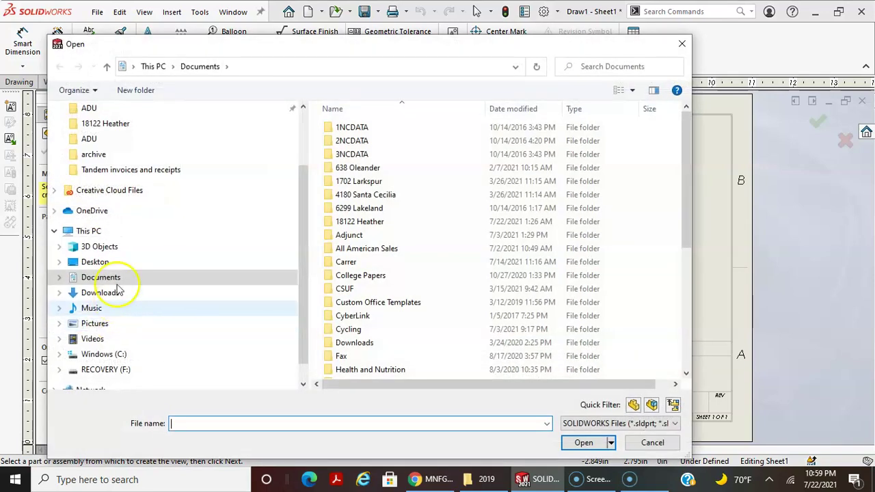
click(89, 262)
double_click(360, 130)
click(349, 128)
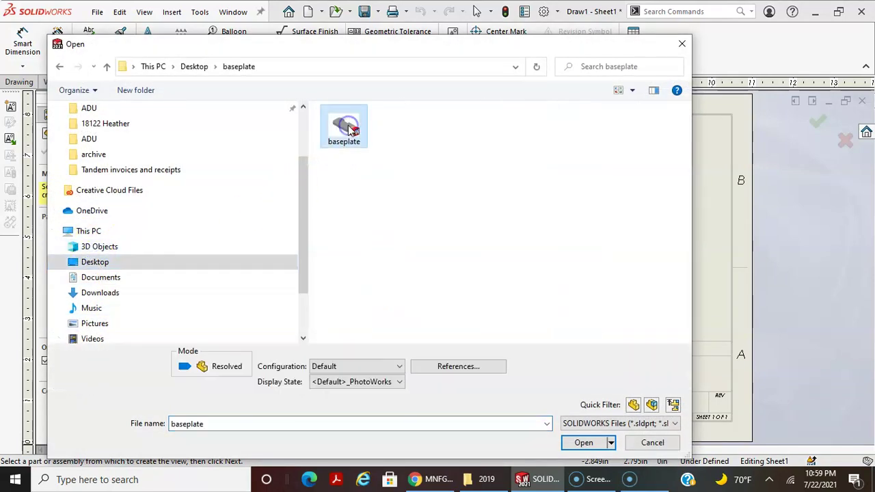
click(581, 443)
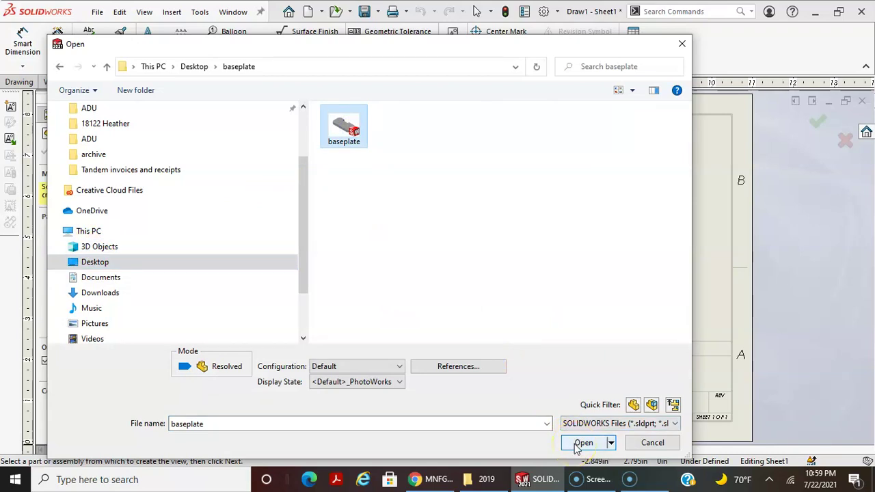
click(580, 443)
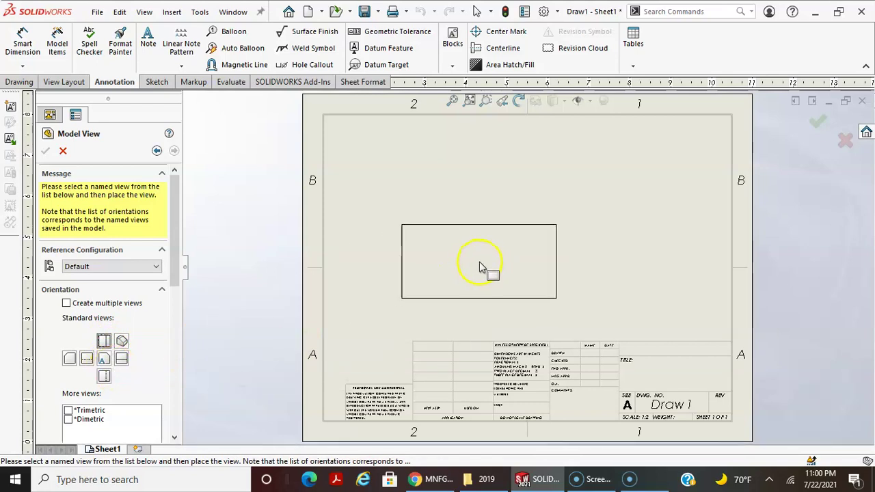
Step: Compare the Front and Top orientations, and place the baseplate's Top view slightly above the middle of the sheet
click(104, 364)
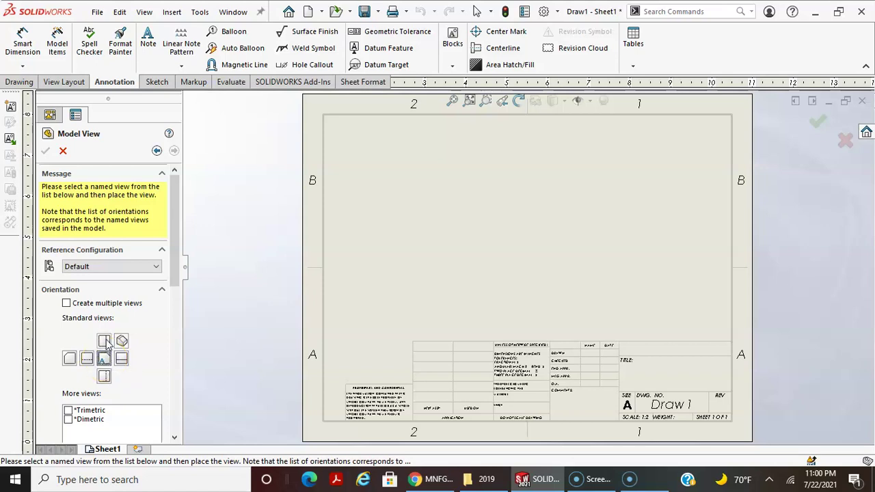
click(102, 362)
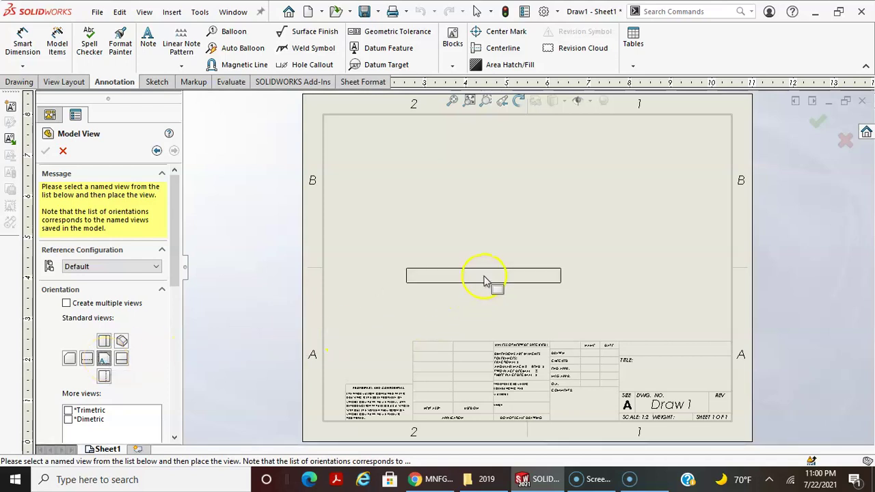
click(105, 340)
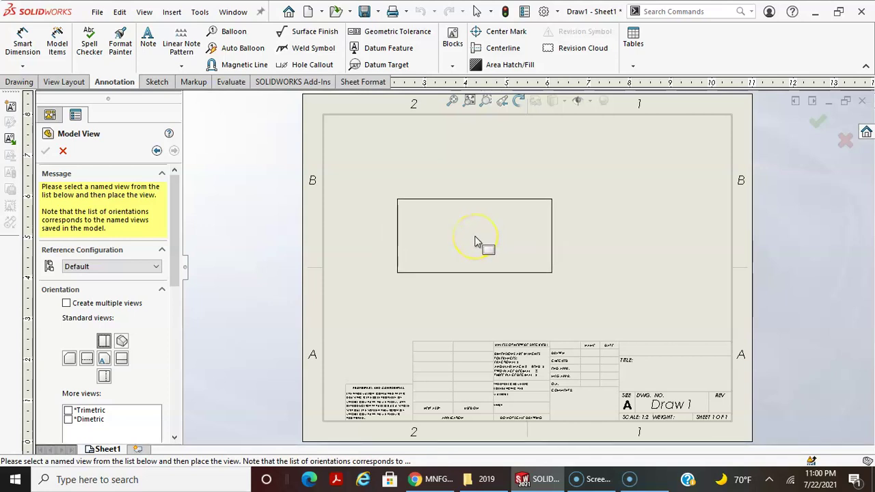
click(476, 242)
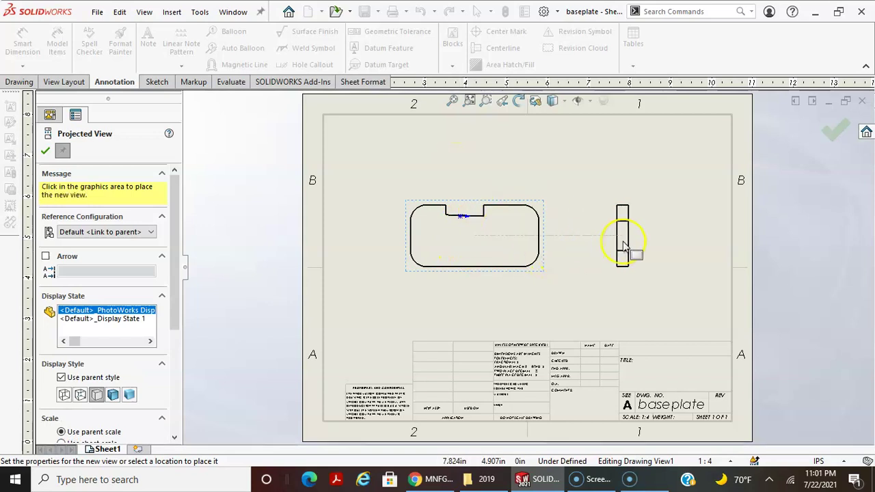
Step: Project one view to the right of the notched base view and another above it, and finish projecting
click(623, 246)
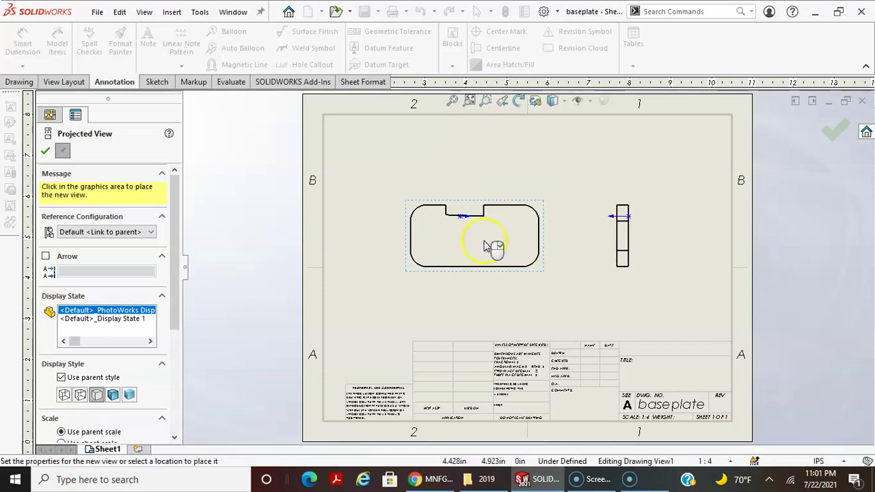
click(469, 160)
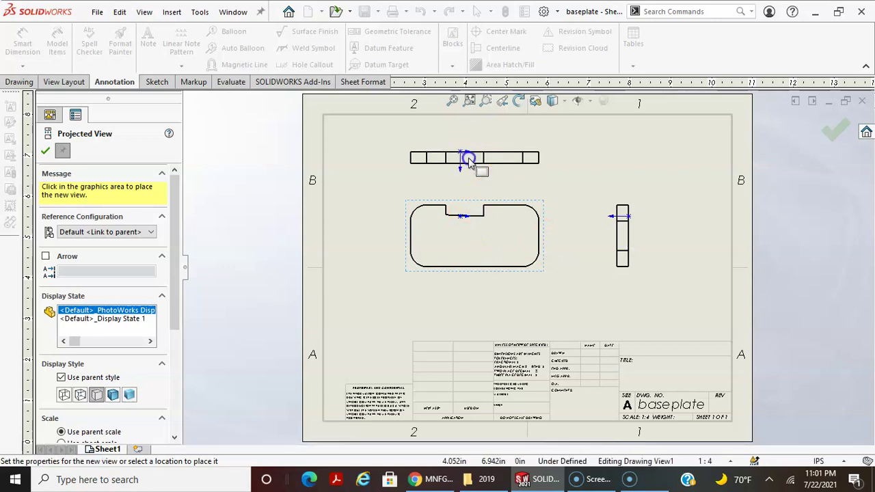
click(567, 328)
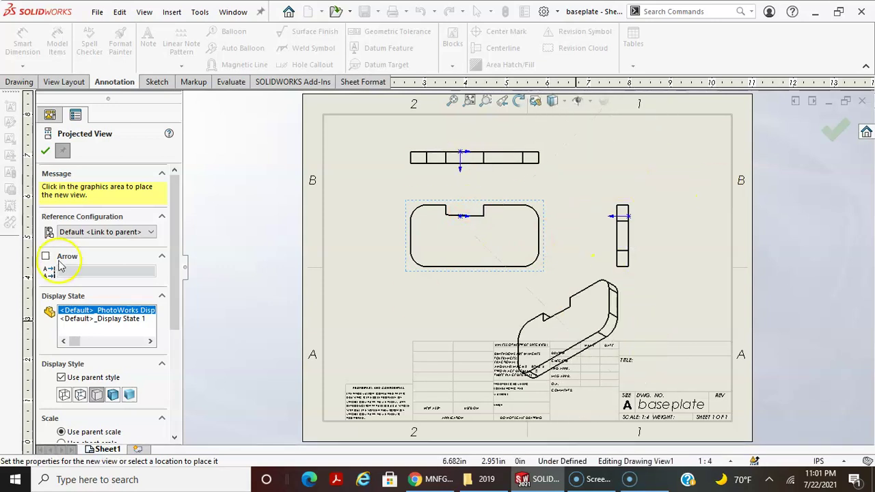
click(44, 150)
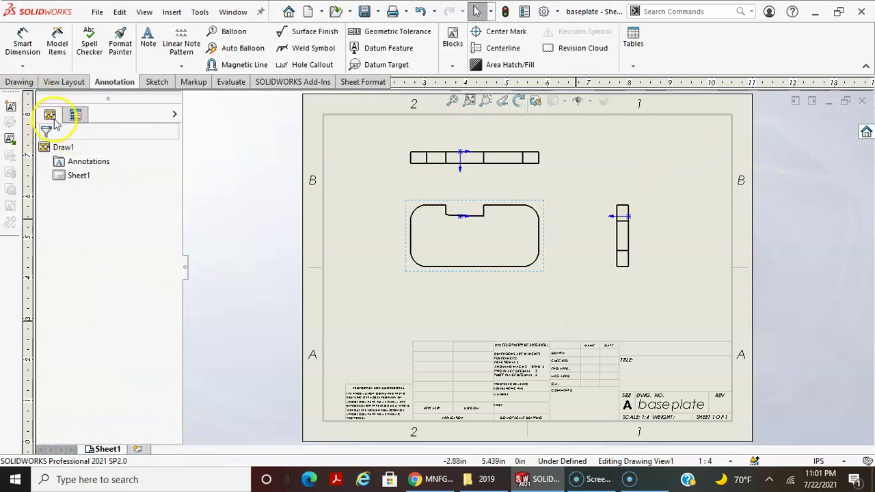
Step: Delete the notched base view and both projected views from the sheet
click(74, 115)
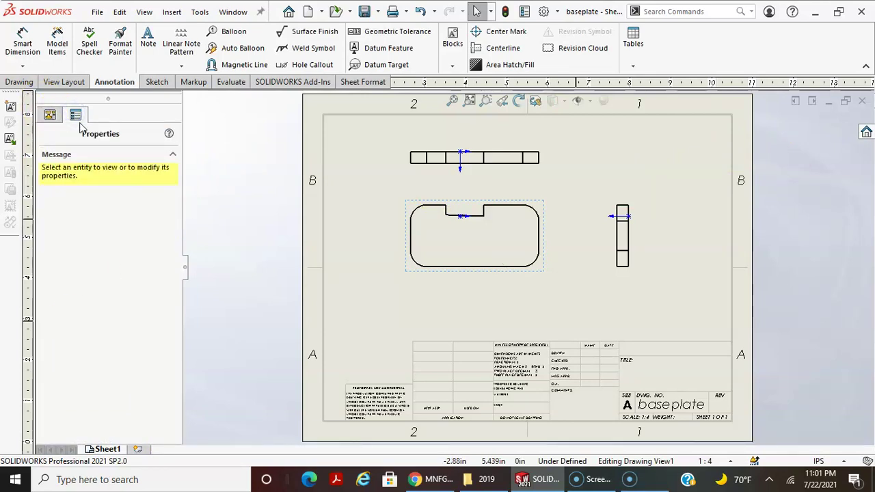
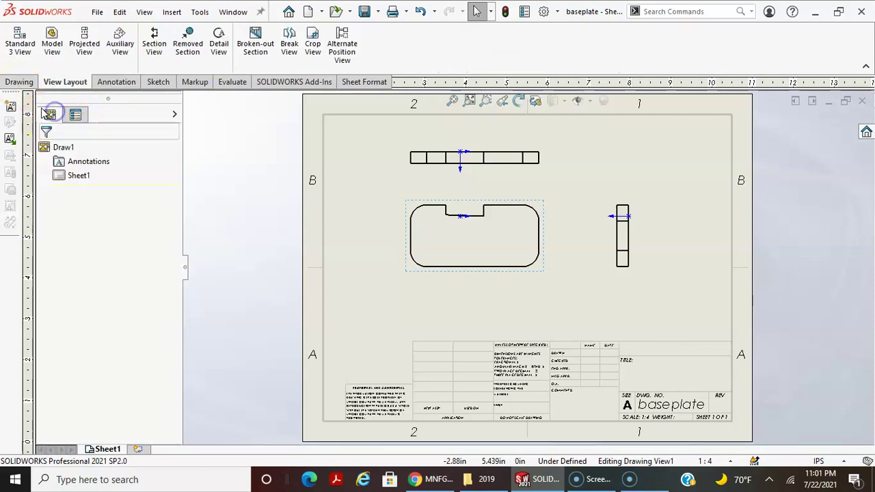
click(62, 82)
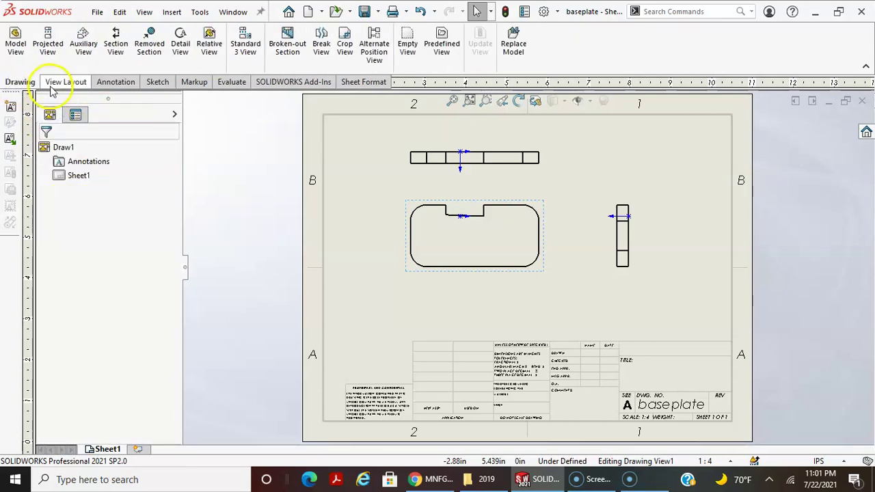
click(506, 280)
key(Delete)
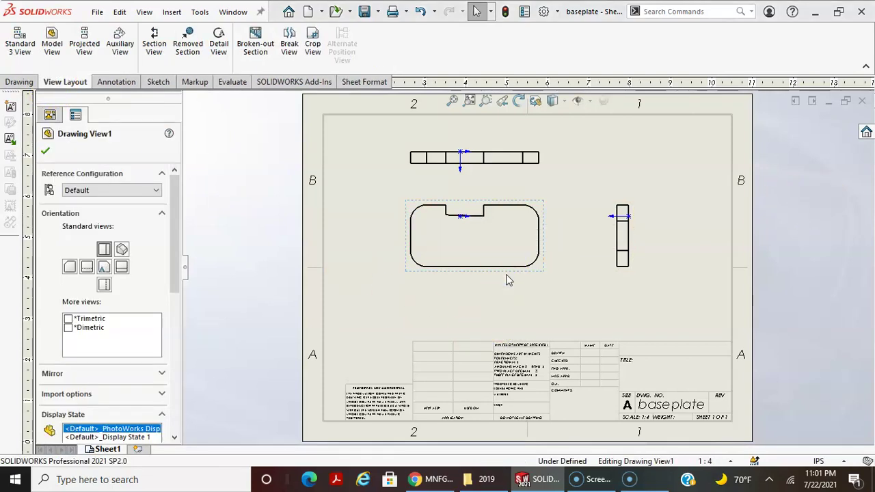
click(524, 195)
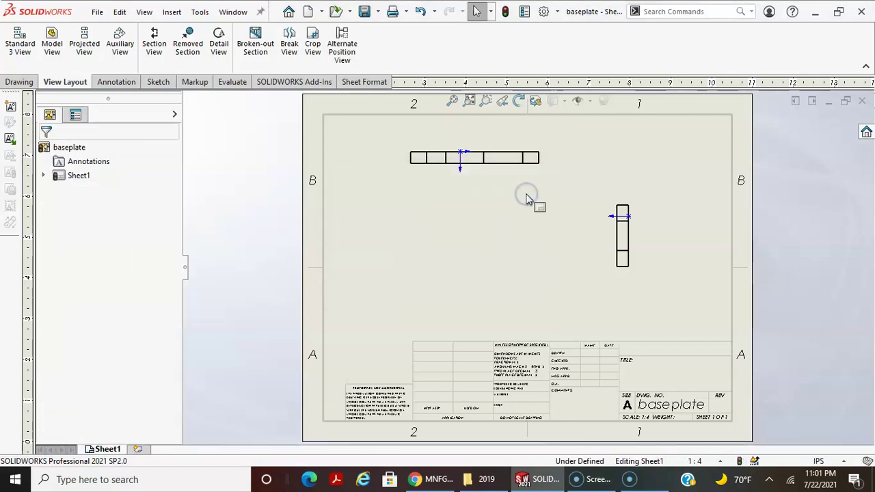
click(539, 176)
key(Delete)
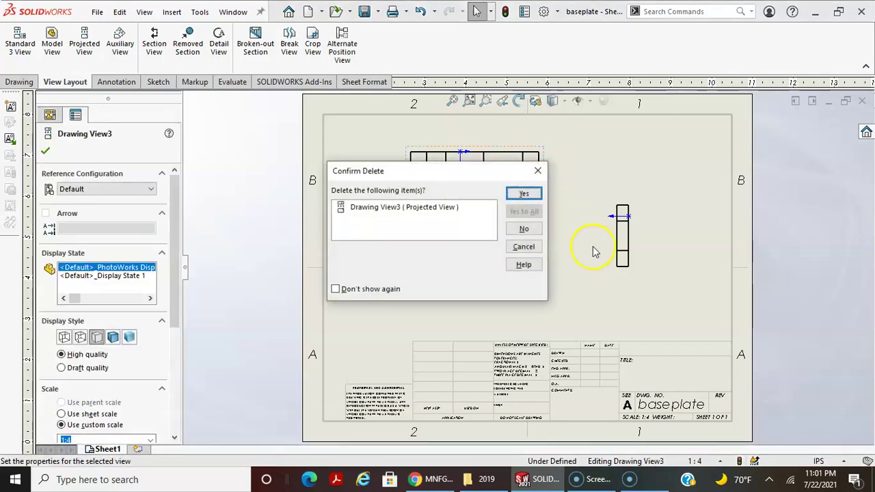
click(521, 194)
click(619, 269)
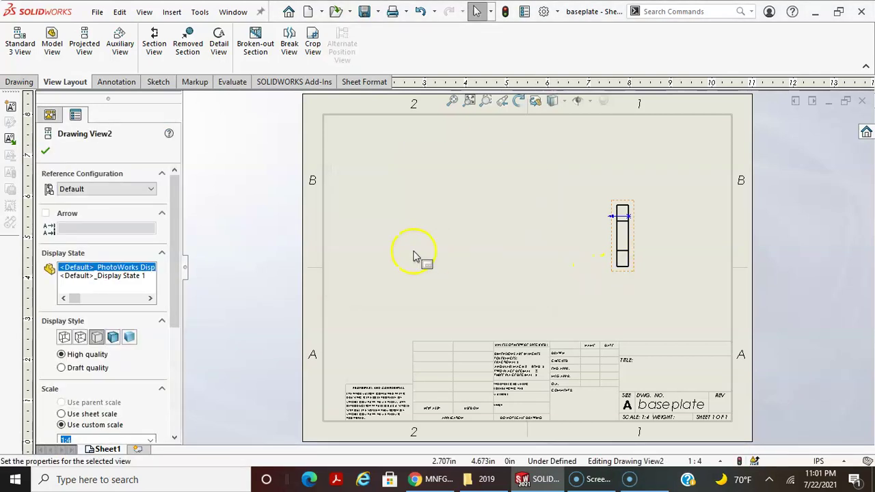
key(Delete)
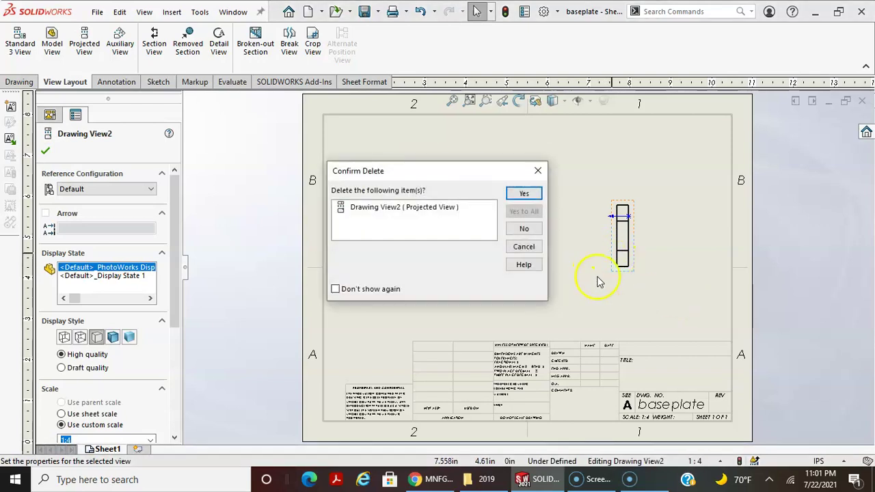
click(524, 195)
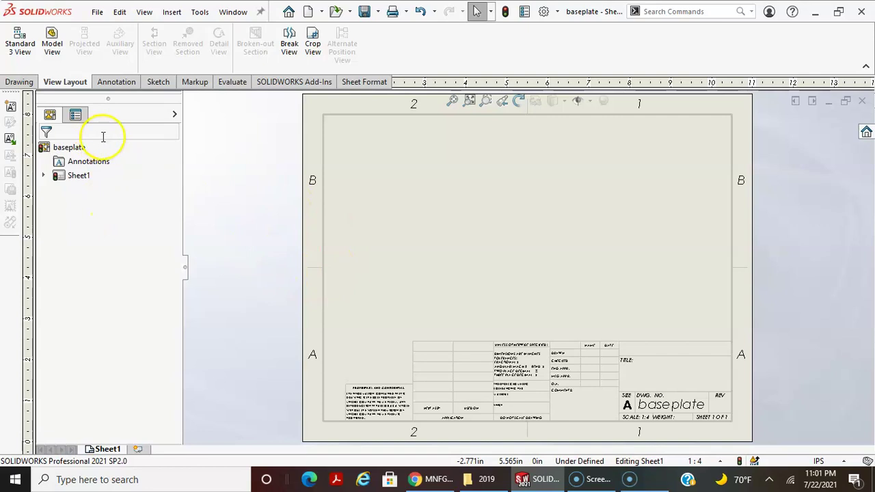
Step: Insert the standard three views of the baseplate part from the Desktop's baseplate folder
click(55, 42)
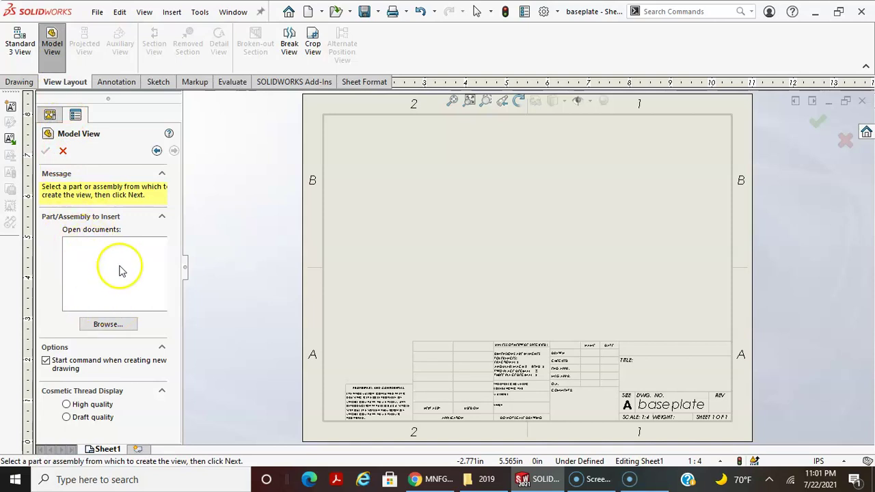
click(22, 45)
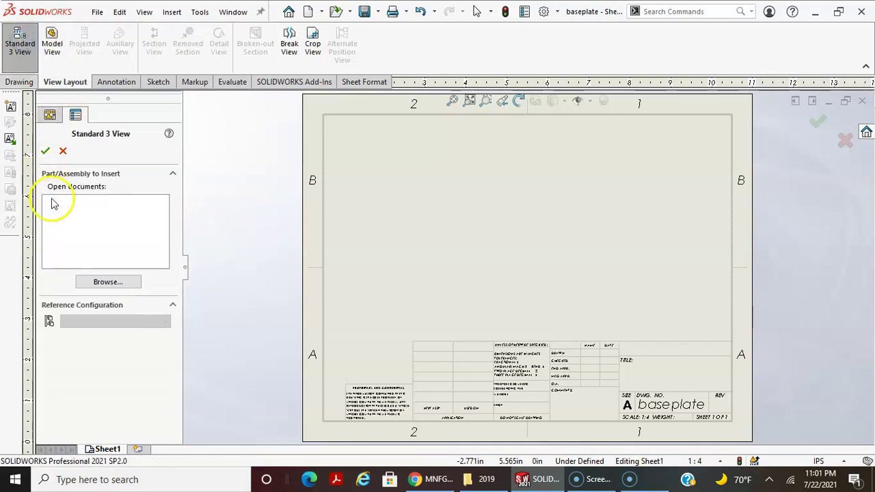
click(103, 282)
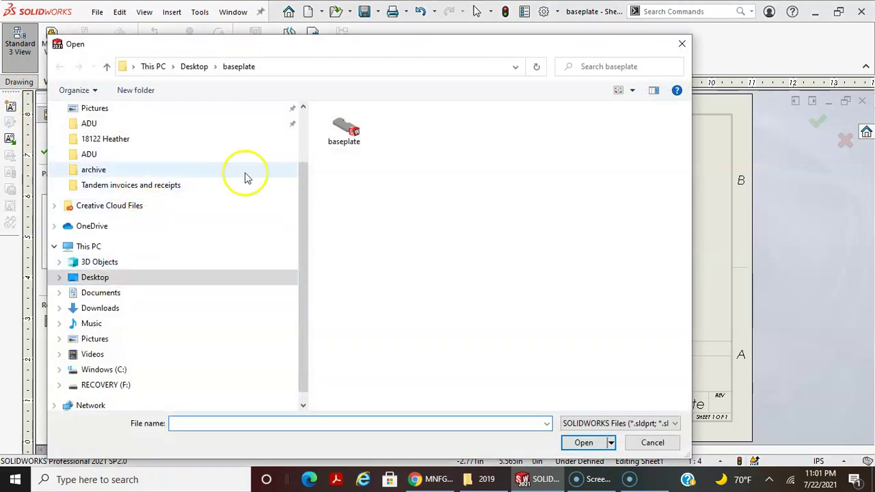
click(342, 137)
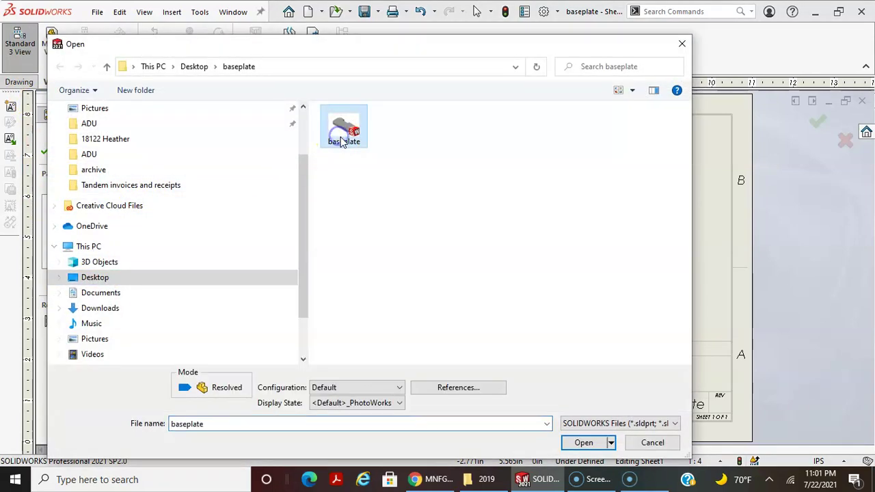
click(584, 442)
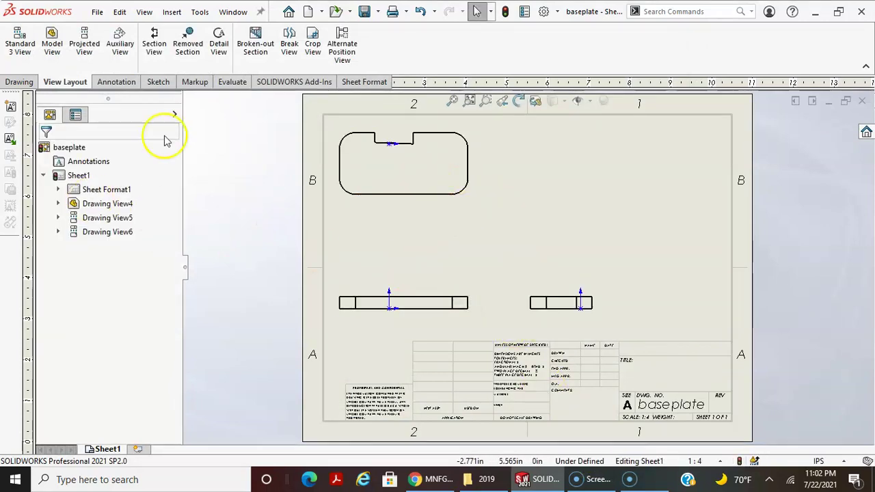
Step: Delete all three standard views of the baseplate from the sheet, confirming each deletion
click(430, 196)
key(Delete)
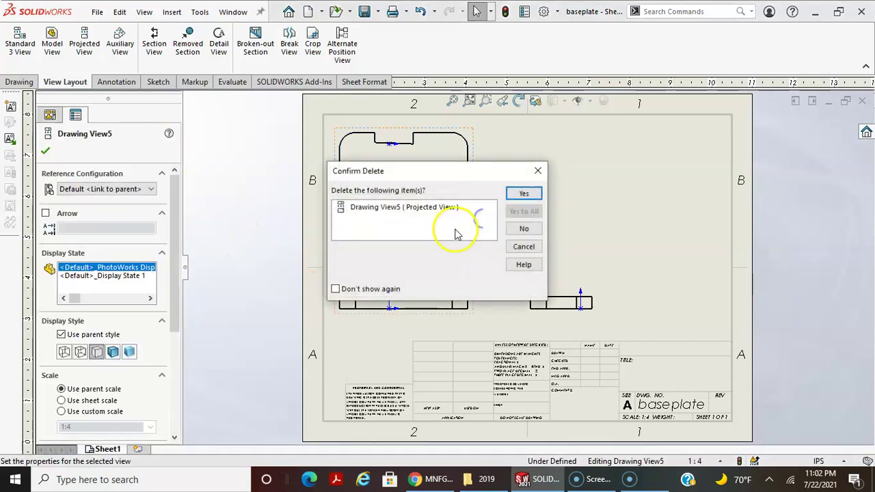
click(522, 193)
click(469, 307)
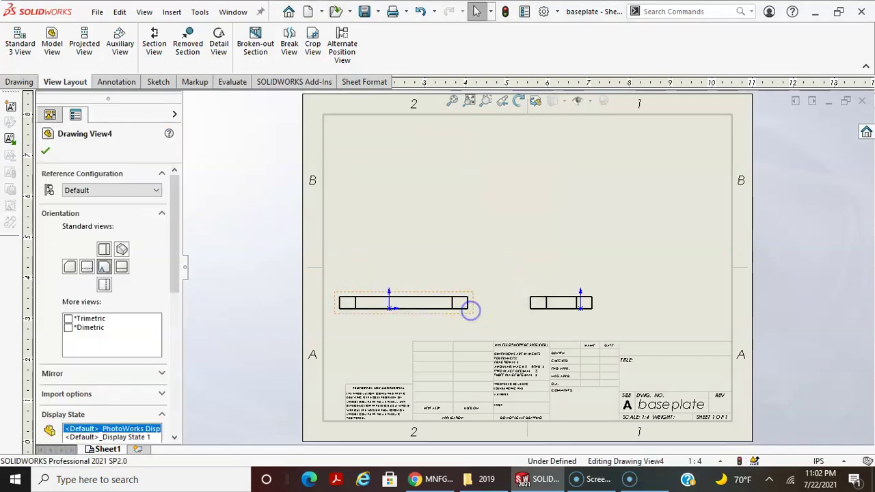
key(Delete)
click(534, 195)
click(557, 301)
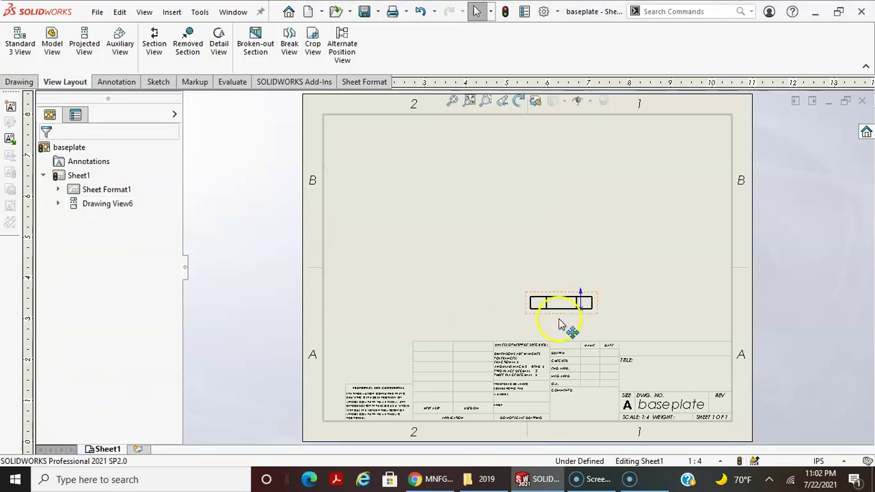
key(Delete)
click(522, 194)
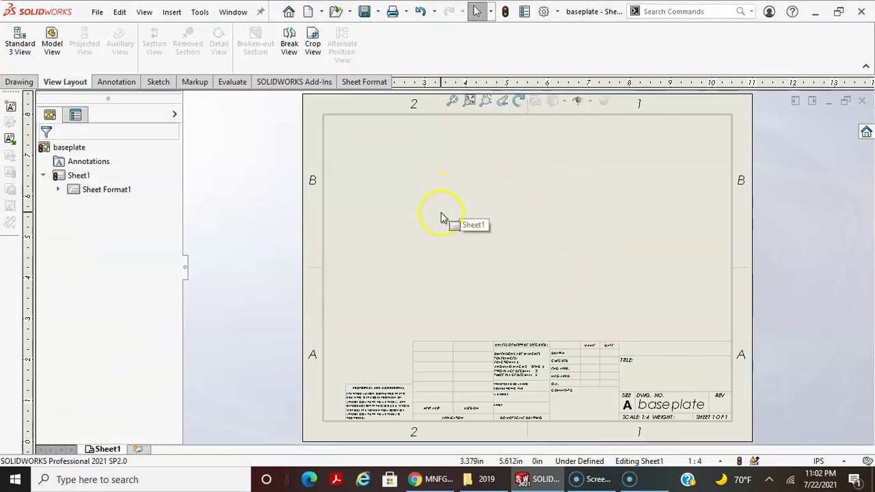
Step: Insert a model view of the baseplate part in Front orientation in the sheet's upper half, and project one view below it
click(52, 44)
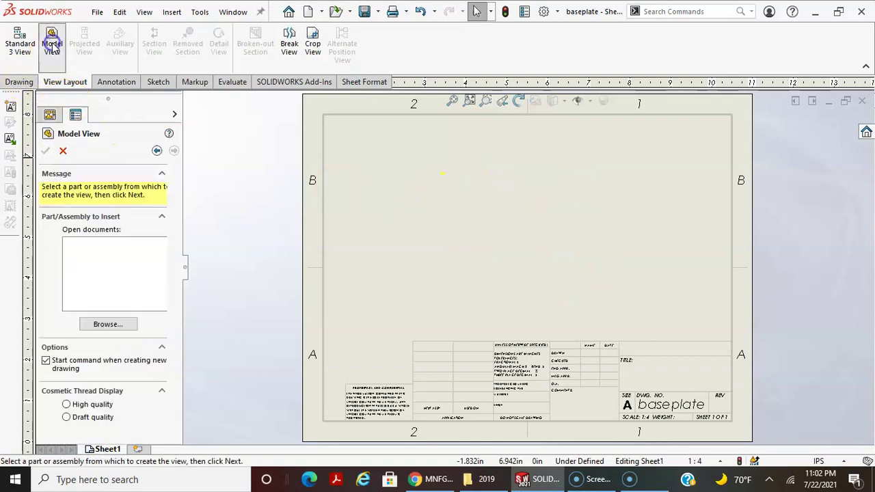
click(108, 325)
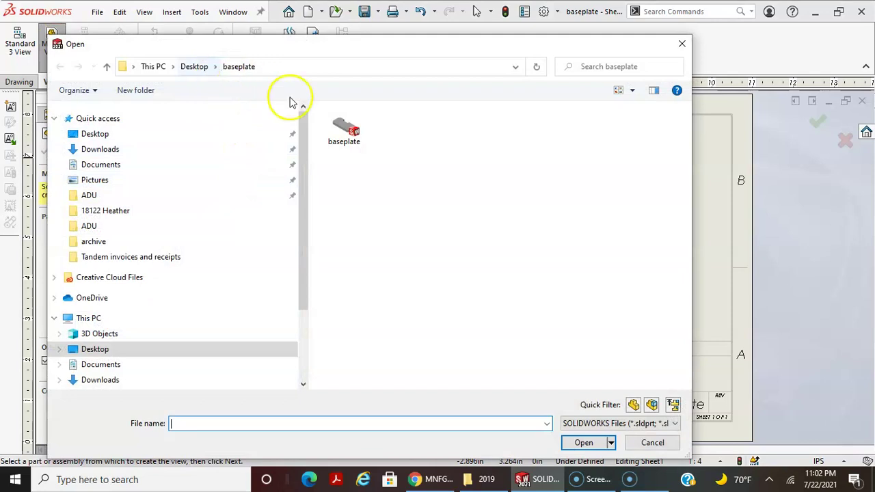
click(349, 130)
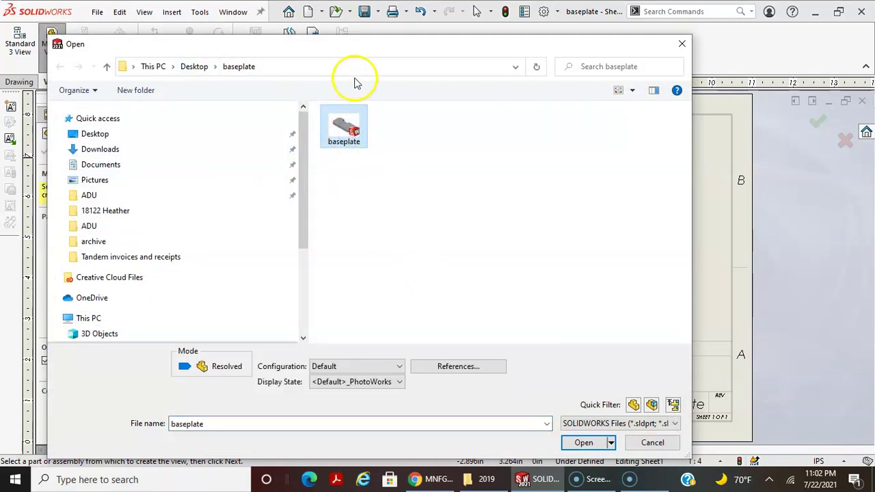
click(585, 443)
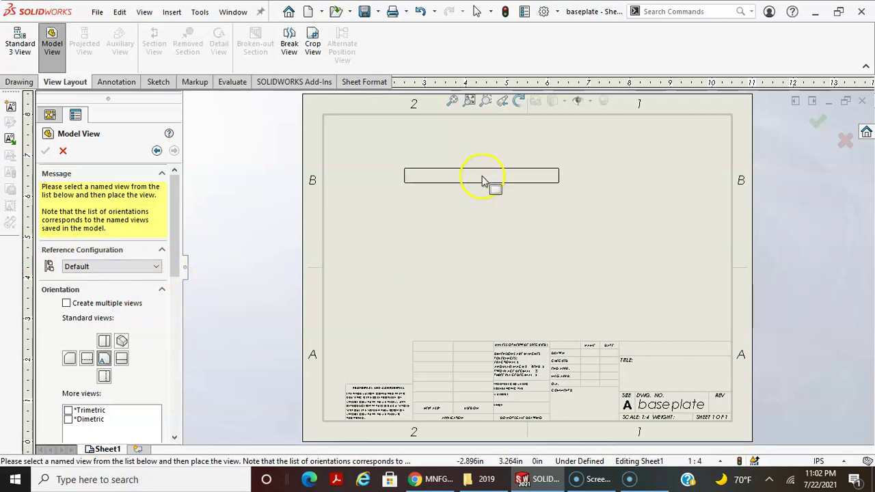
click(471, 171)
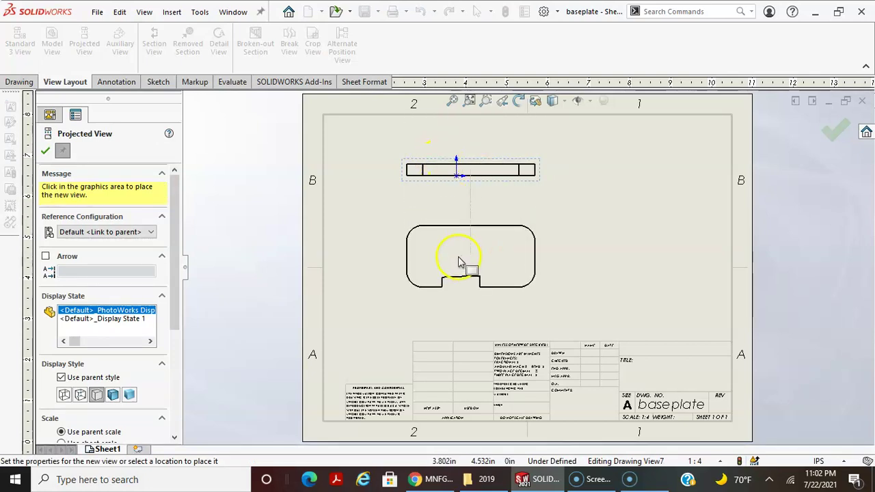
click(458, 261)
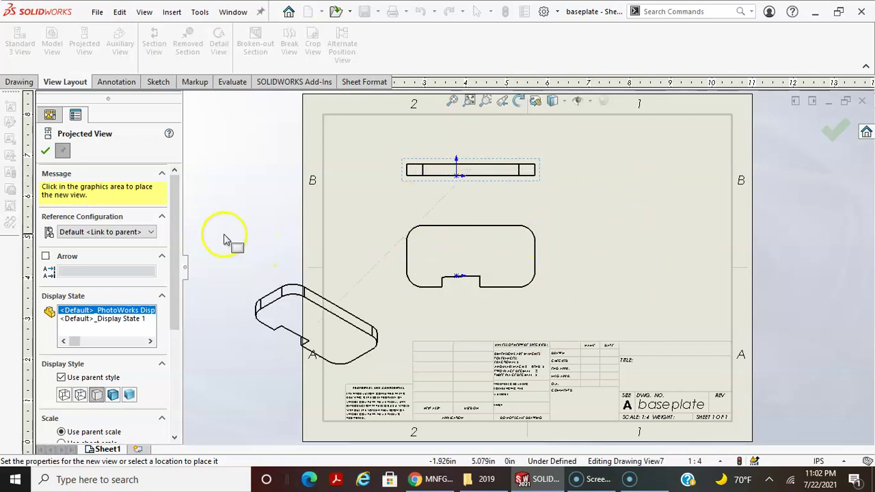
key(Escape)
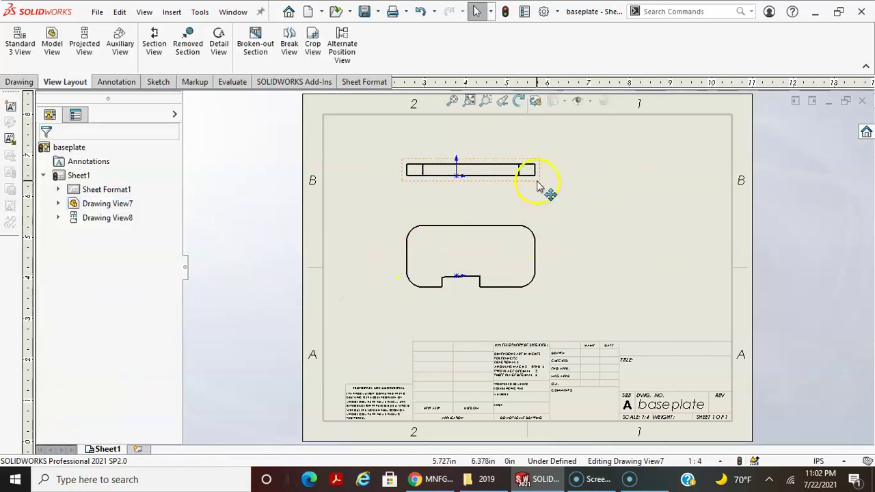
Step: Change the upper baseplate view's orientation from Front to Top, accepting the effect on dependent views
click(538, 185)
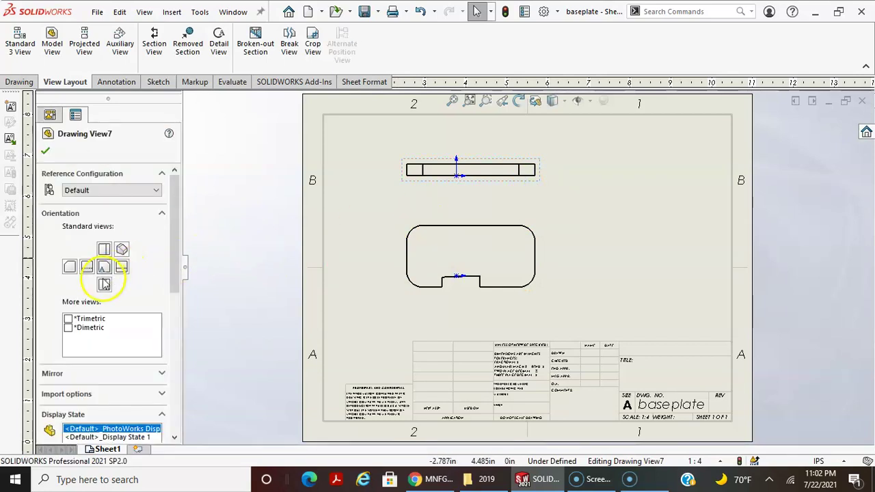
click(104, 250)
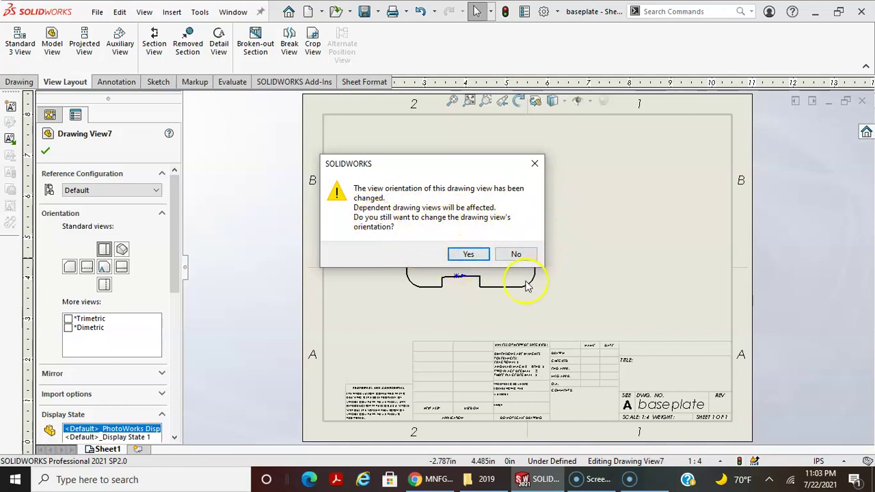
click(468, 254)
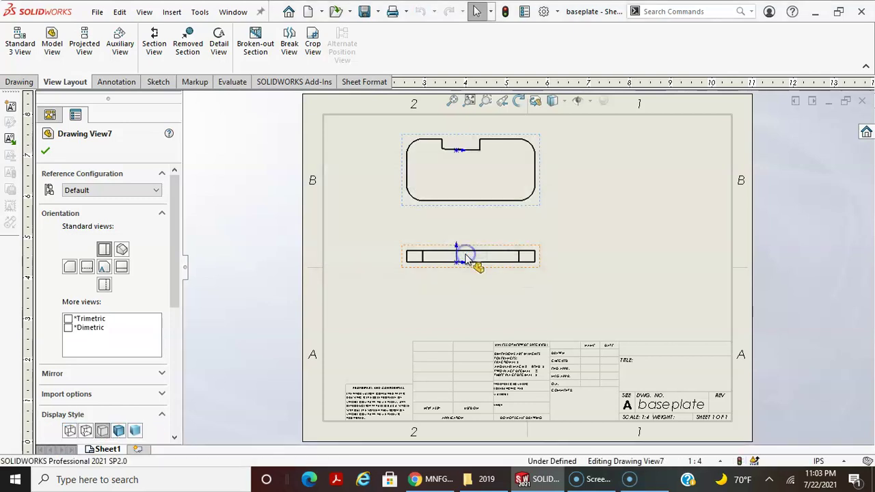
Step: Delete the projected edge view below the notched plate view, and move the notched view down to about mid-height of the sheet
scroll(567, 287, up, 1)
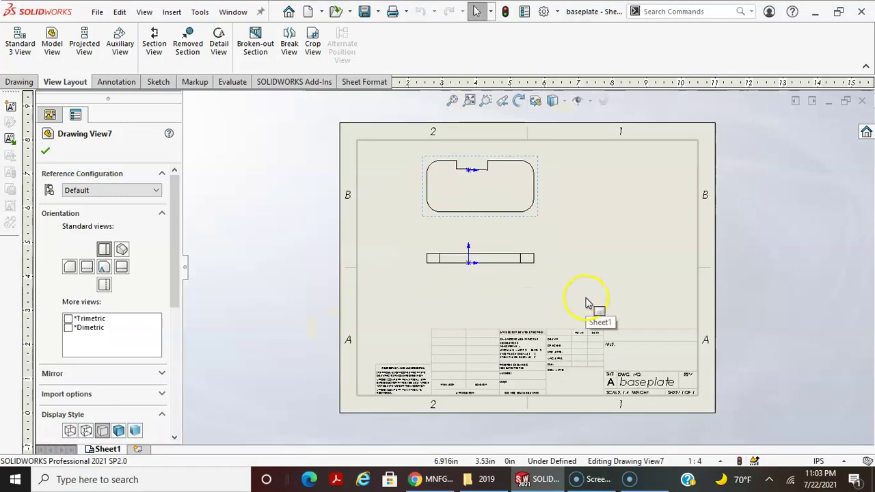
scroll(591, 273, down, 1)
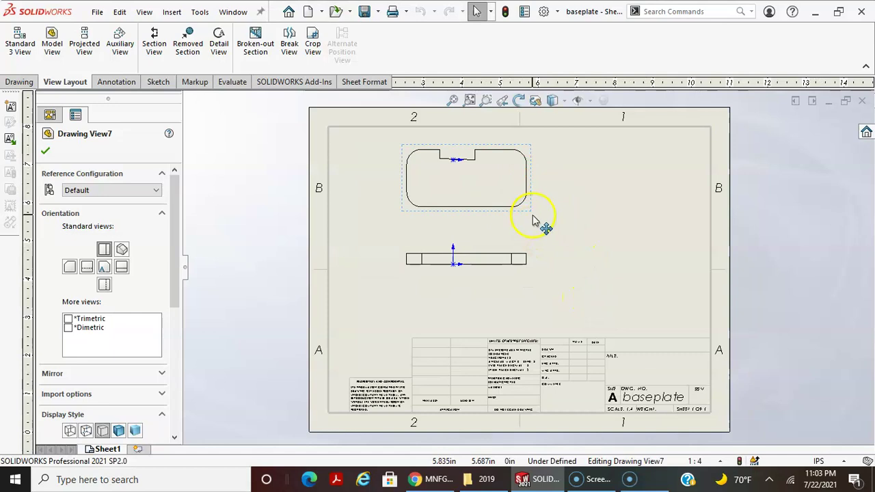
click(525, 267)
key(Delete)
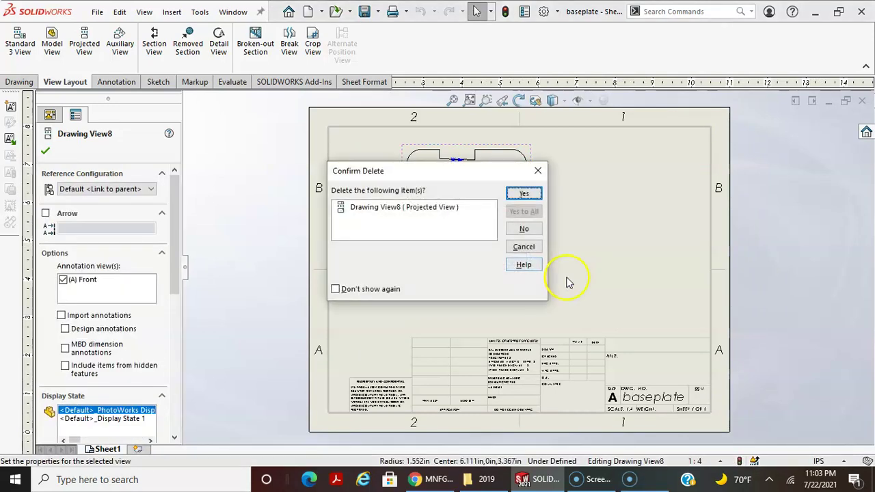
click(525, 195)
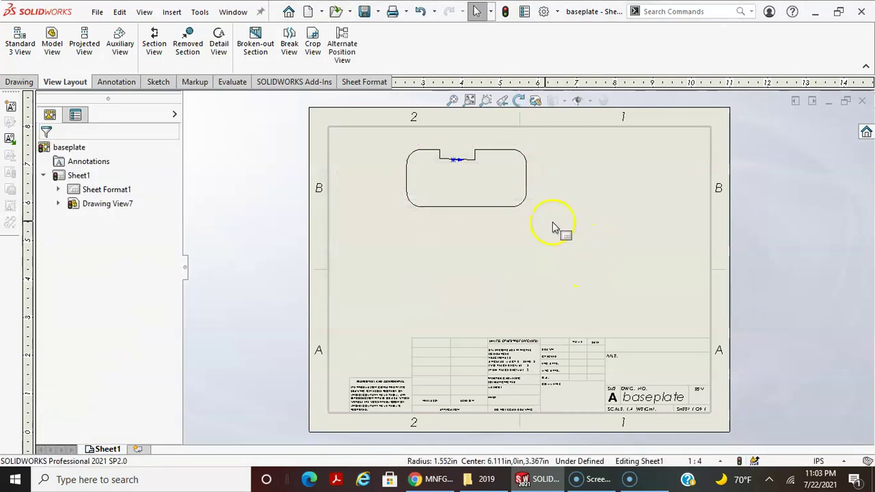
mouse_move(532, 216)
mouse_down()
mouse_move(553, 277)
mouse_move(498, 279)
mouse_move(514, 291)
mouse_up()
click(255, 227)
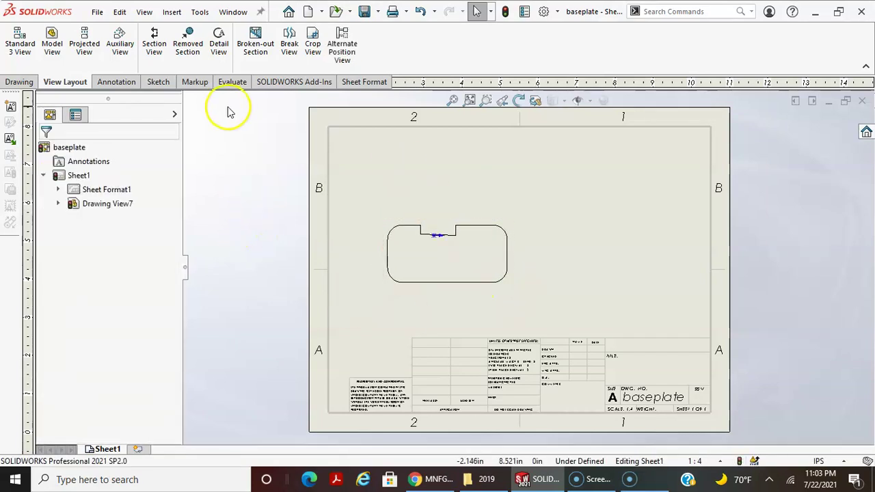
Step: Project one view above the notched plate view and another to its right, and finish projecting
click(84, 42)
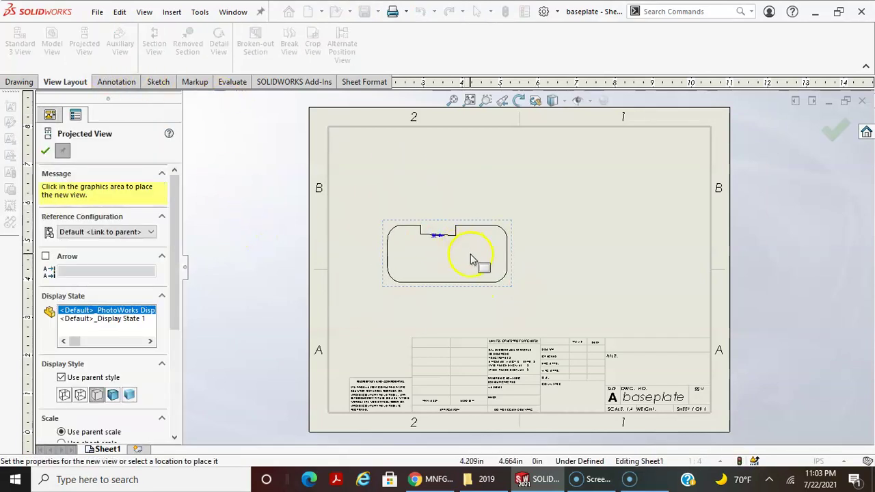
click(457, 171)
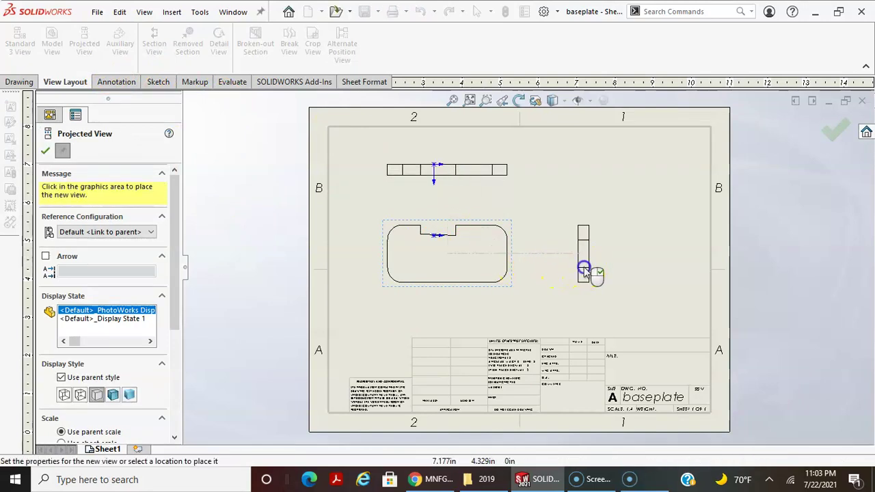
click(581, 267)
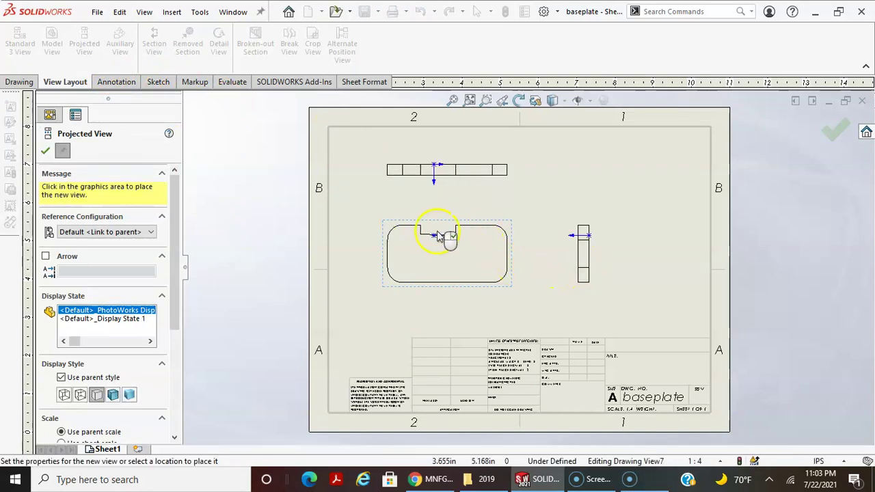
click(63, 151)
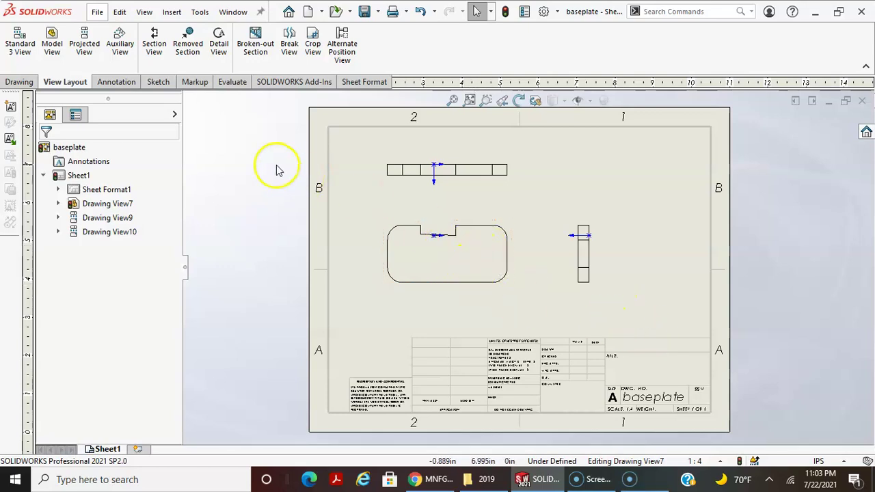
Step: Save the drawing as "baseplate rev1" in the Desktop's baseplate folder
click(97, 11)
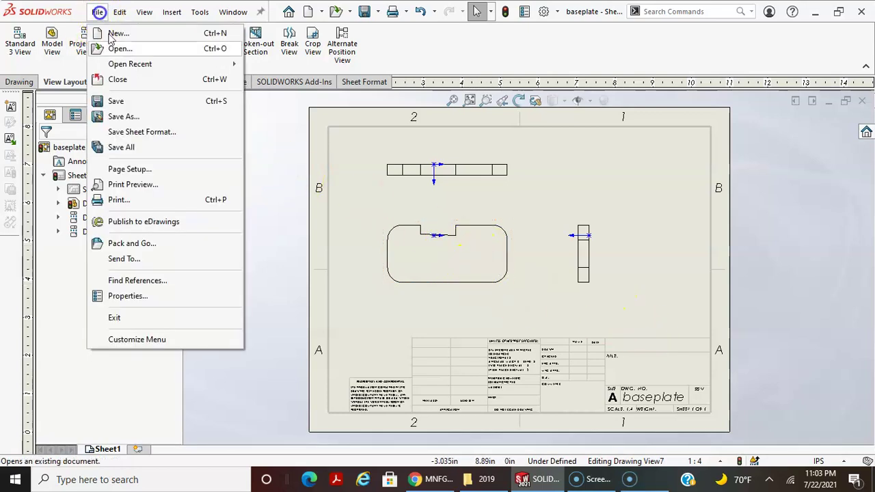
click(114, 102)
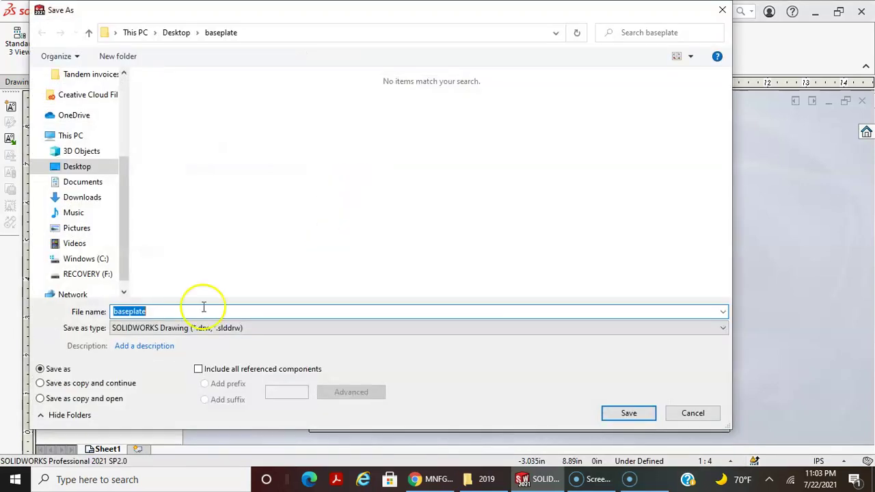
click(161, 312)
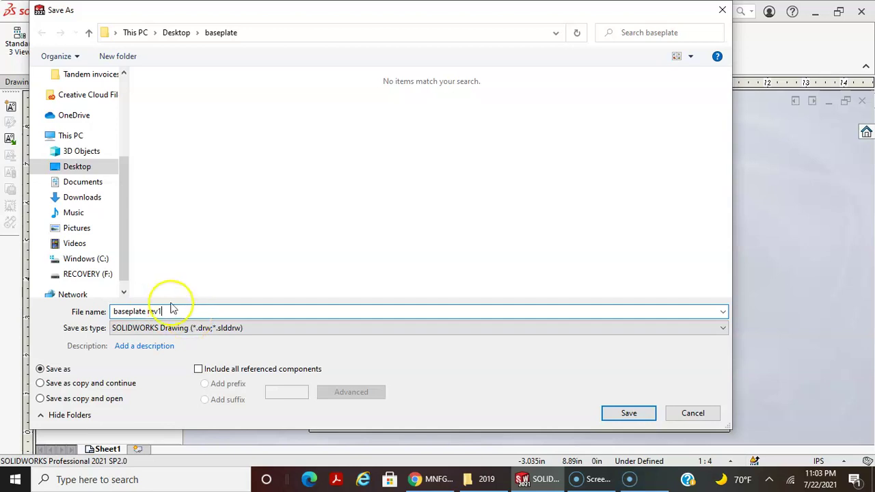
click(612, 413)
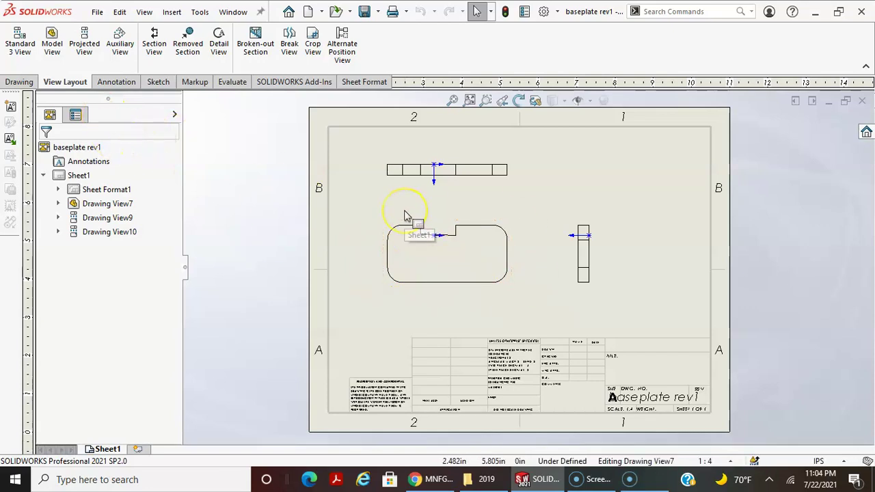
Step: Dimension the notched plate view's overall horizontal length between its two straight end edges, placing the dimension below the view
click(116, 82)
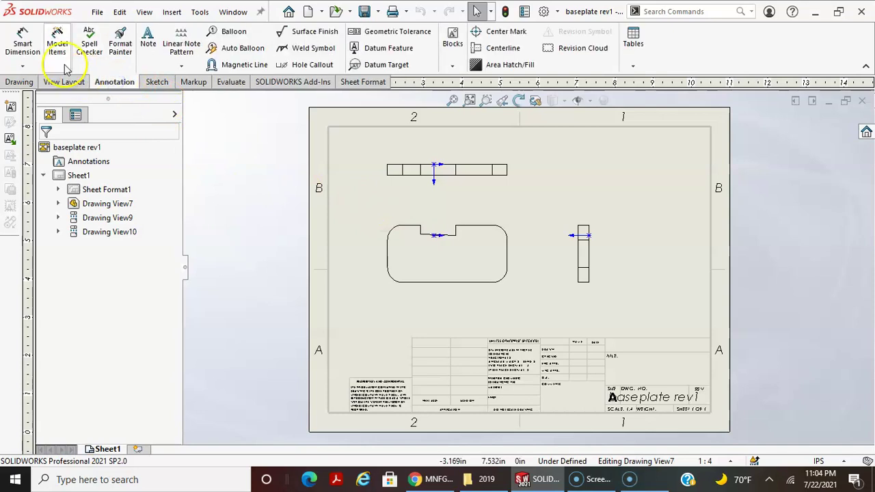
click(25, 43)
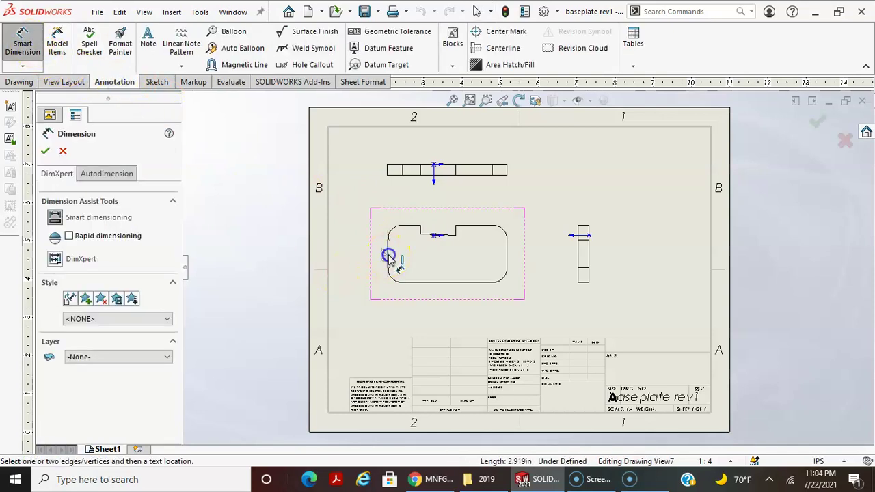
click(388, 255)
click(505, 269)
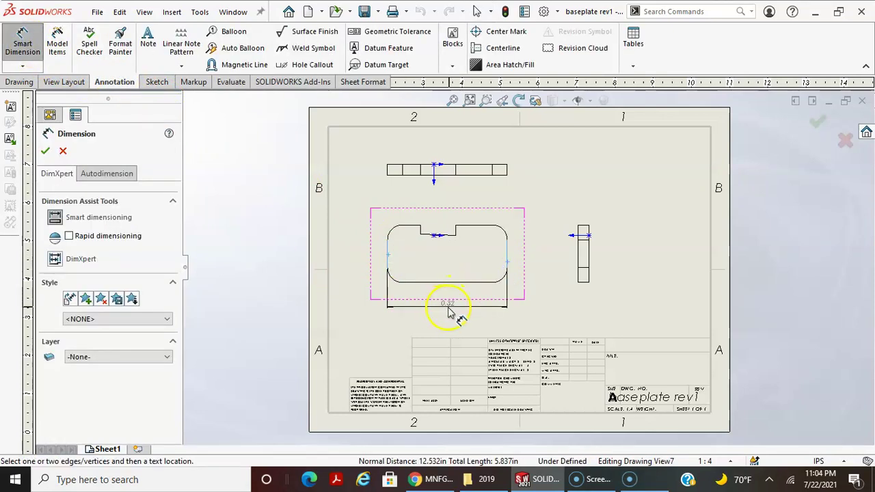
click(452, 308)
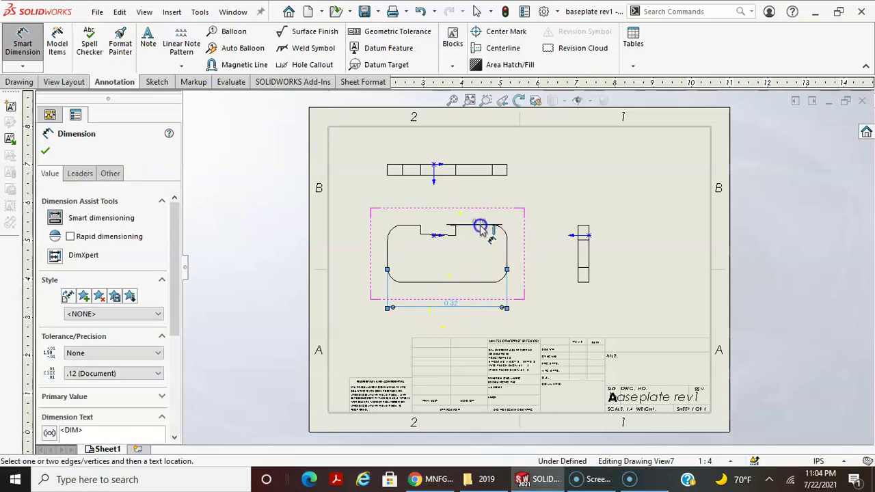
Step: Dimension the notched plate view's overall height between its upper and lower edges, placing it to the right of the view, and finish dimensioning
click(481, 226)
click(468, 280)
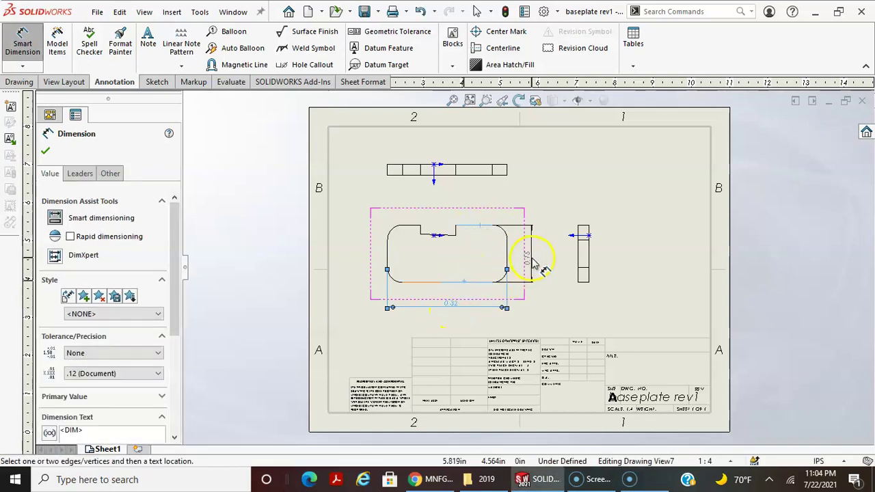
click(531, 252)
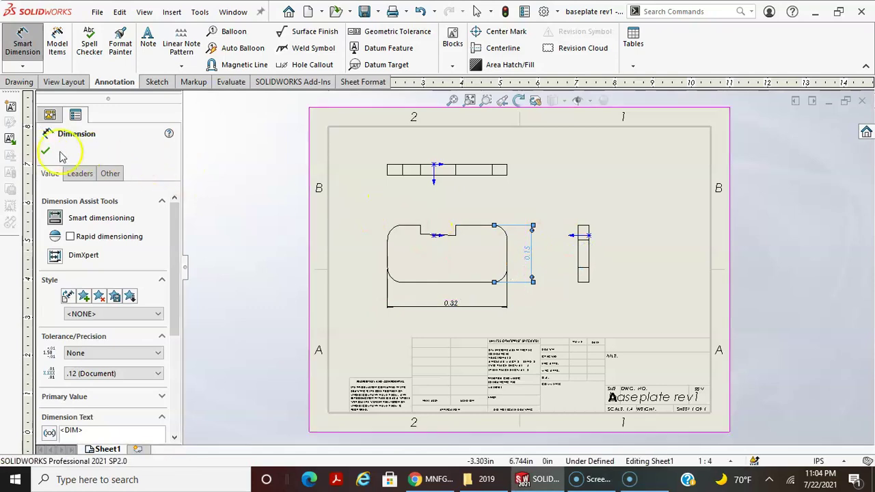
click(46, 151)
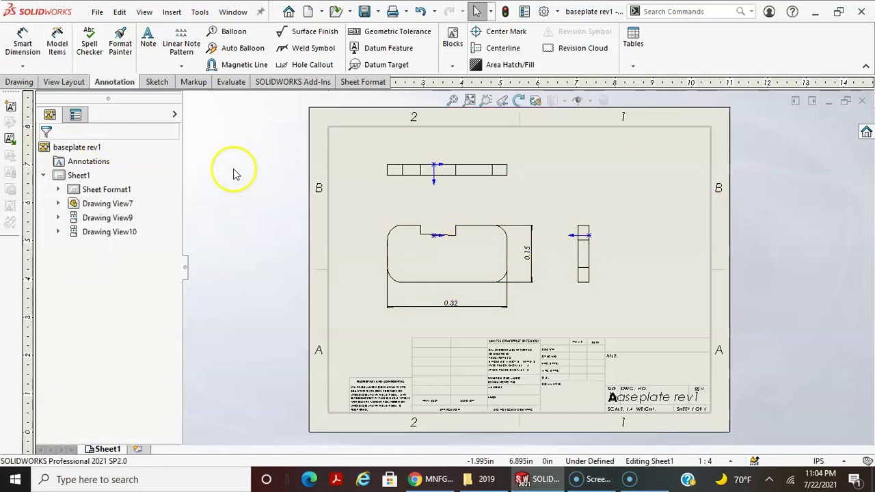
Step: Try the Hidden Lines Visible and shaded-with-edges display styles on the right-hand projected view, and restore its parent style
click(588, 288)
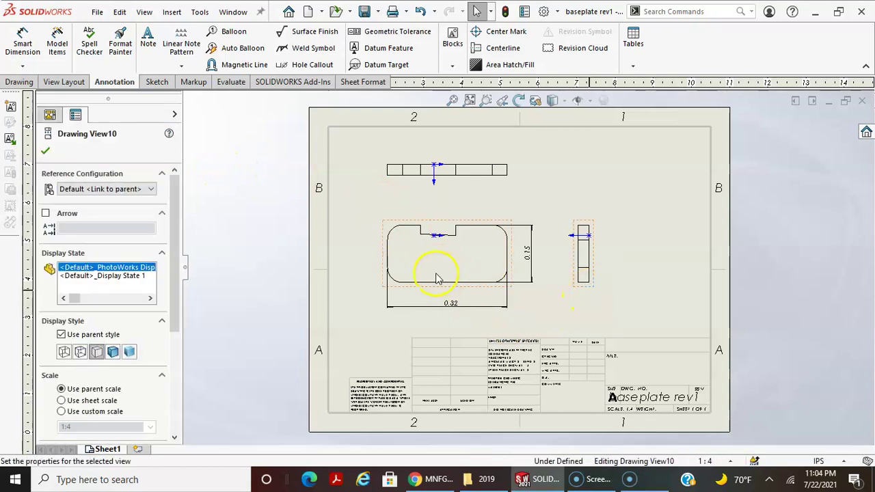
click(81, 352)
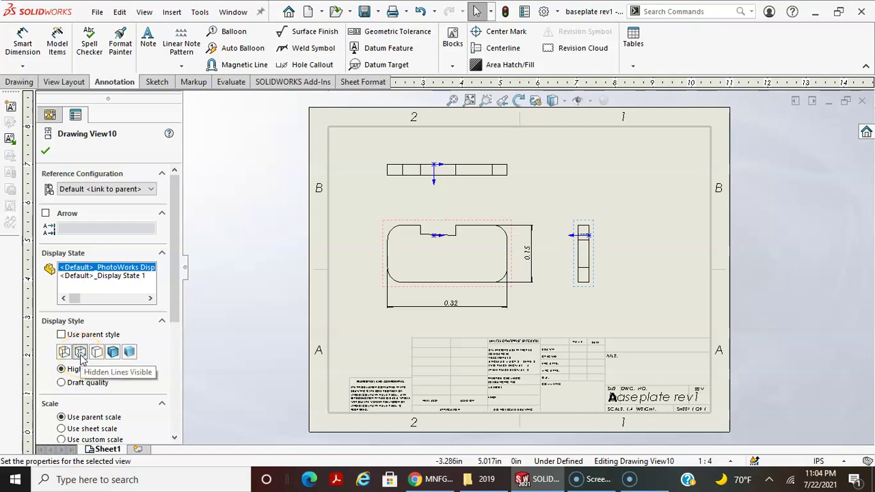
click(113, 351)
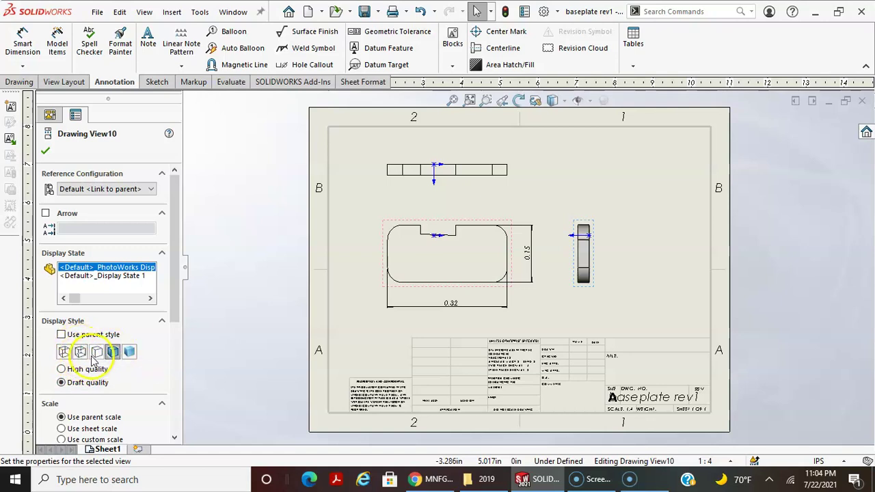
click(96, 352)
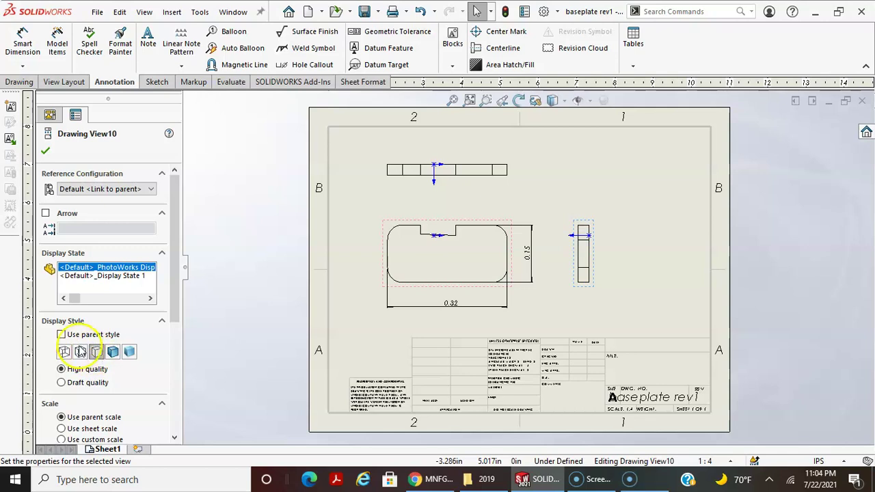
click(64, 334)
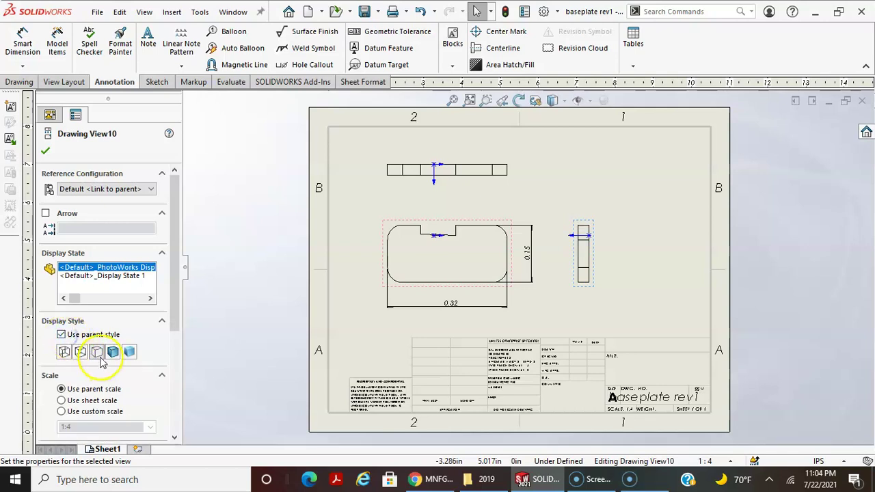
Step: Set the right-hand projected view's display style to Hidden Lines Visible and check the dashed notch line
click(64, 352)
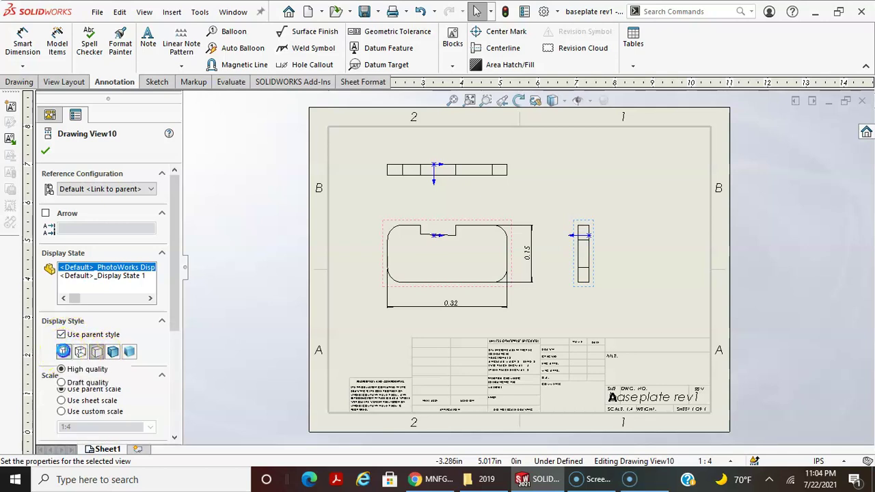
click(80, 352)
scroll(576, 289, down, 5)
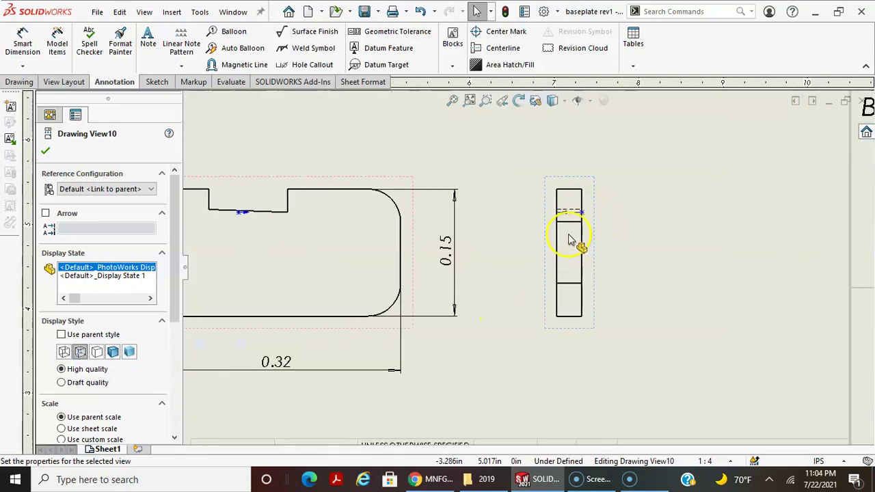
scroll(548, 251, up, 4)
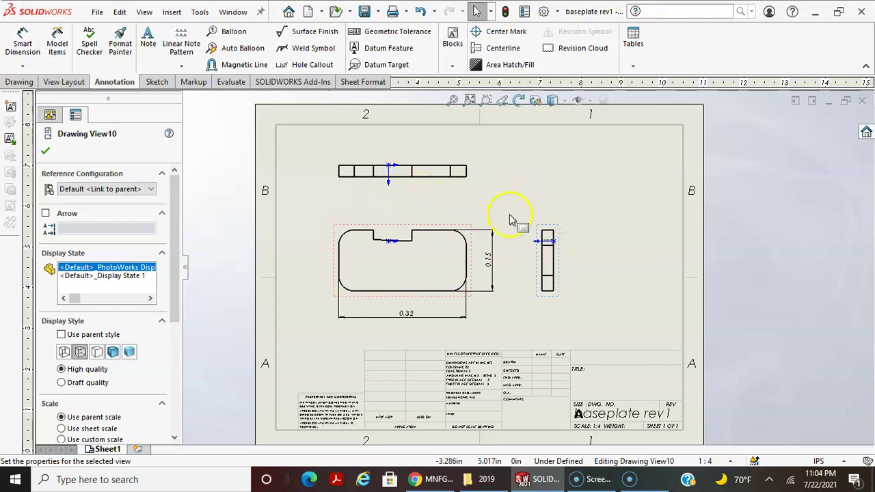
Step: Hide the origins shown in the drawing views
click(144, 12)
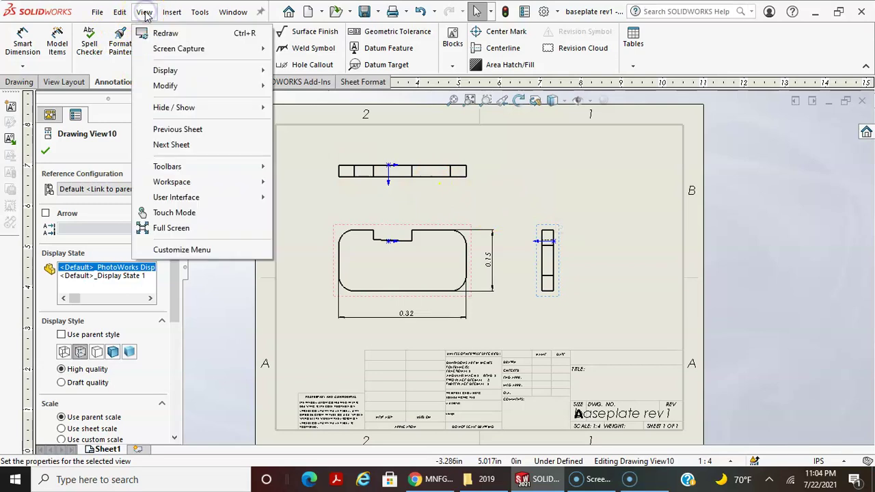
mouse_move(184, 108)
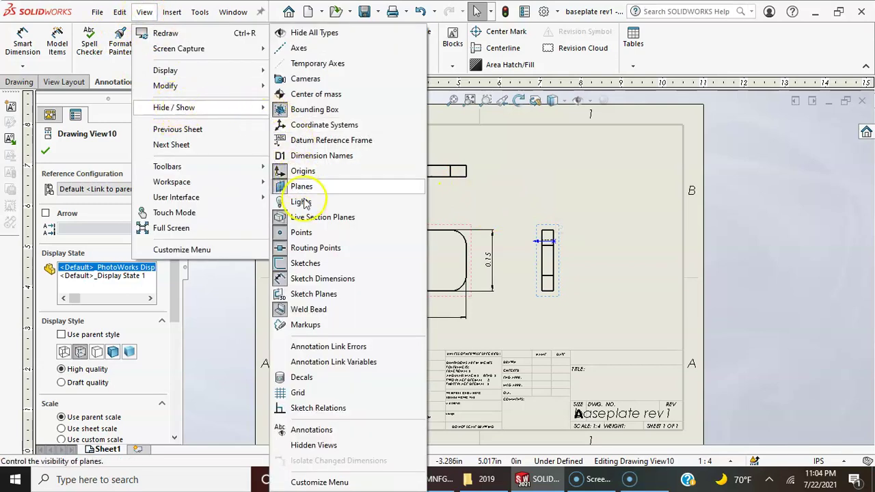
click(602, 192)
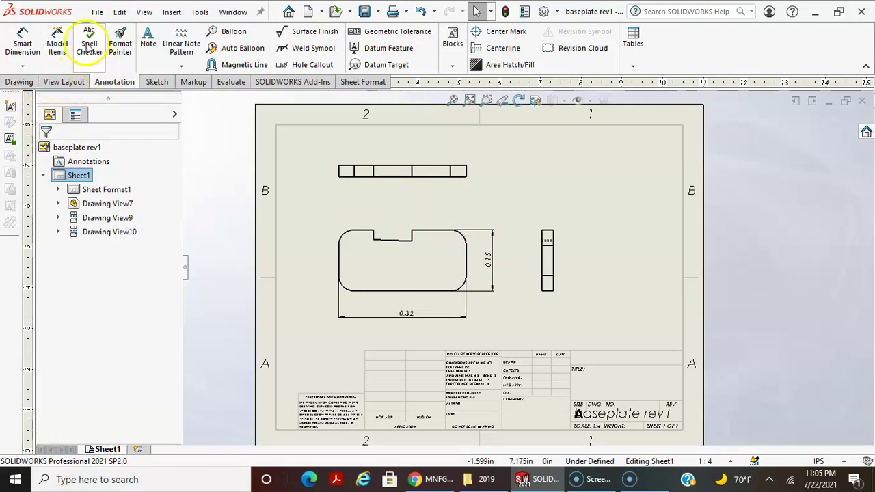
Step: Dimension the notch's width in the notched plate view, placing the dimension above the notch, and finish dimensioning
click(25, 41)
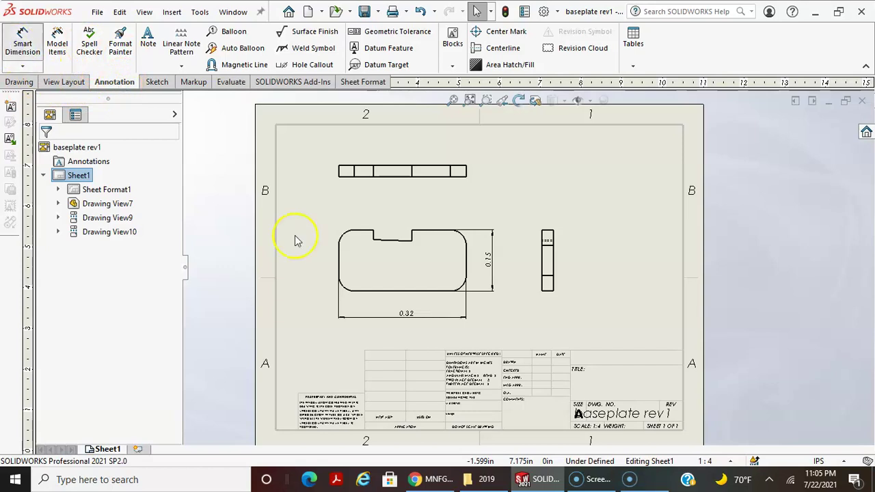
click(409, 237)
click(393, 216)
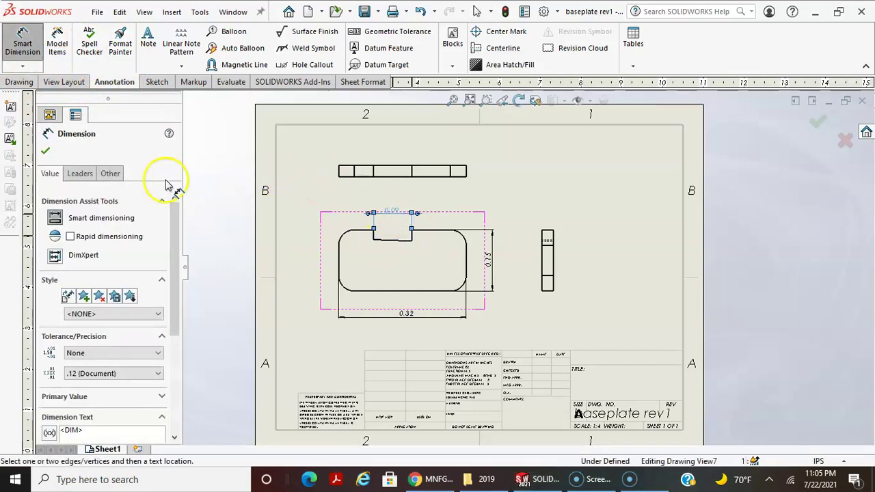
click(45, 151)
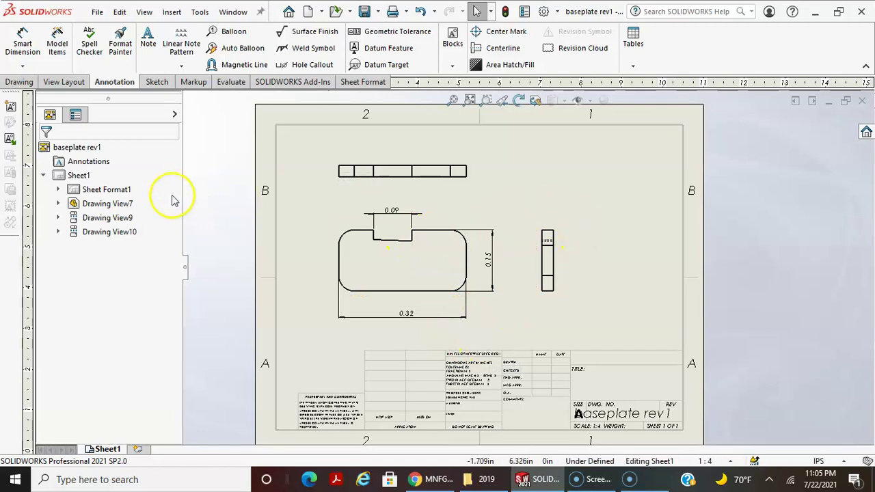
Step: Project an isometric view diagonally up and right from the notched plate view, and move it clear of the other views into the sheet's upper right area
click(63, 82)
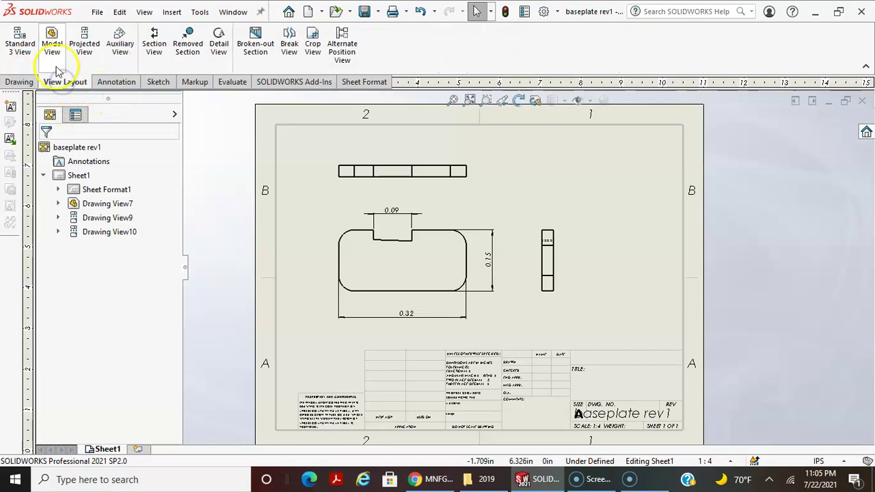
click(86, 45)
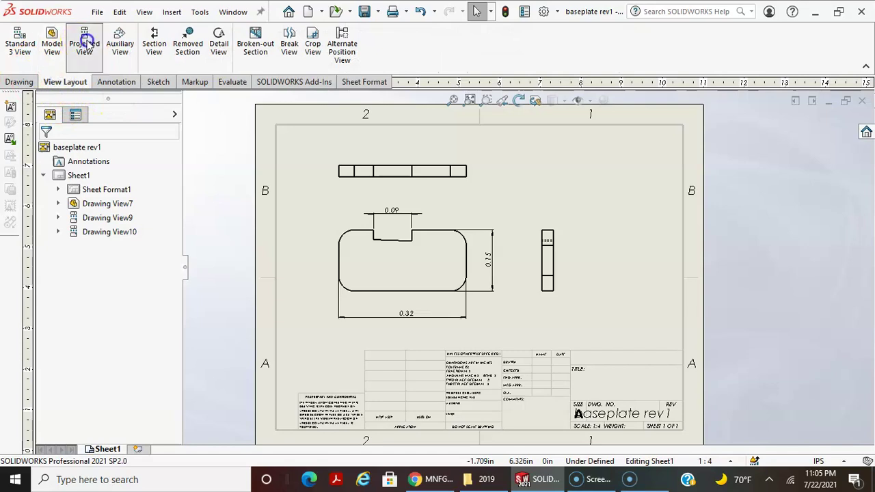
click(451, 246)
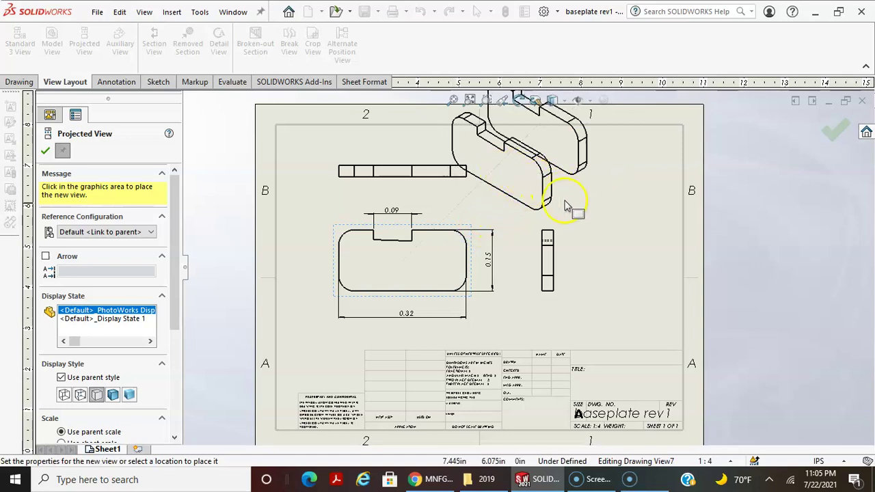
key(Escape)
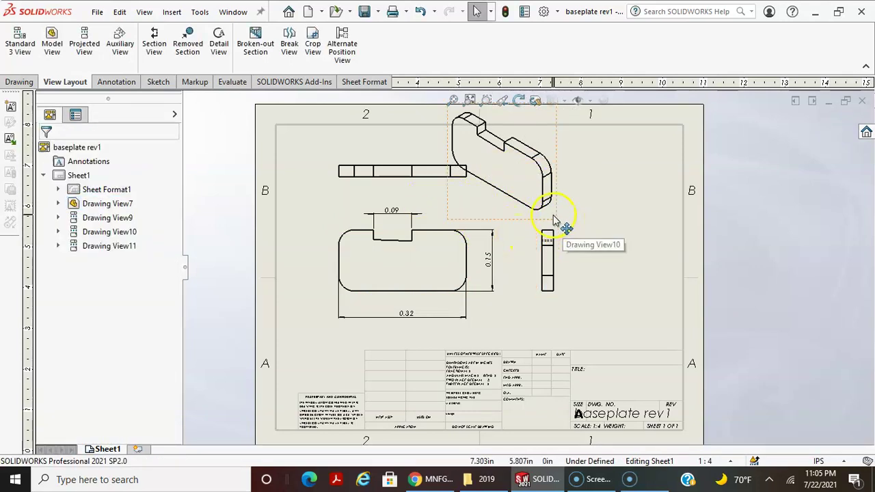
click(560, 224)
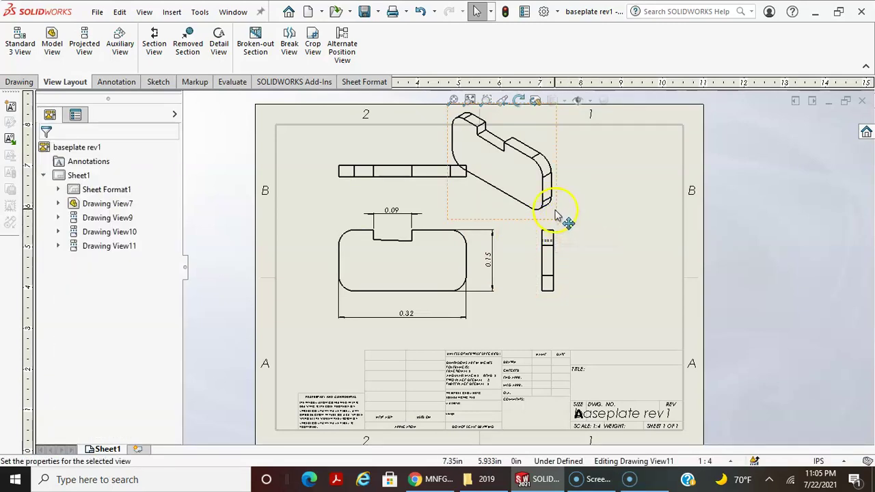
mouse_move(555, 210)
mouse_down()
mouse_move(584, 198)
mouse_move(659, 227)
mouse_move(662, 239)
mouse_up()
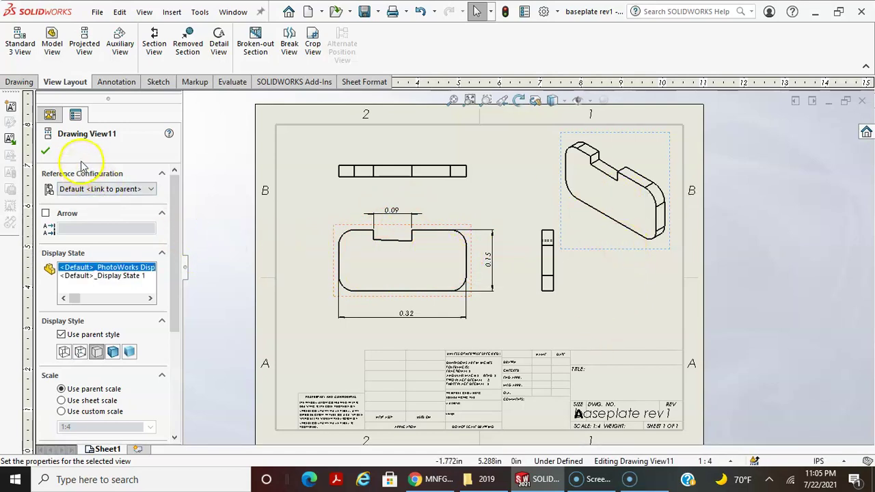
Step: Set the isometric view to a custom scale of 1:8 and move it closer to the sheet's upper right corner
drag(176, 210, 161, 313)
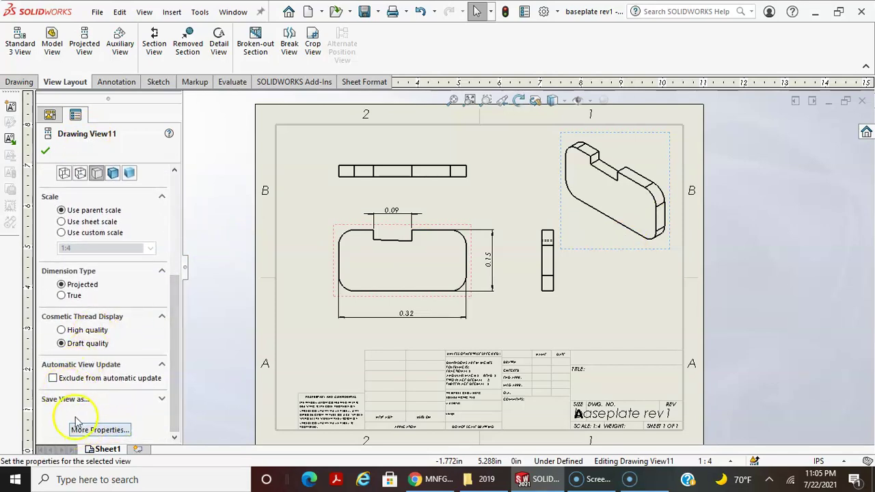
click(62, 233)
click(138, 249)
click(132, 249)
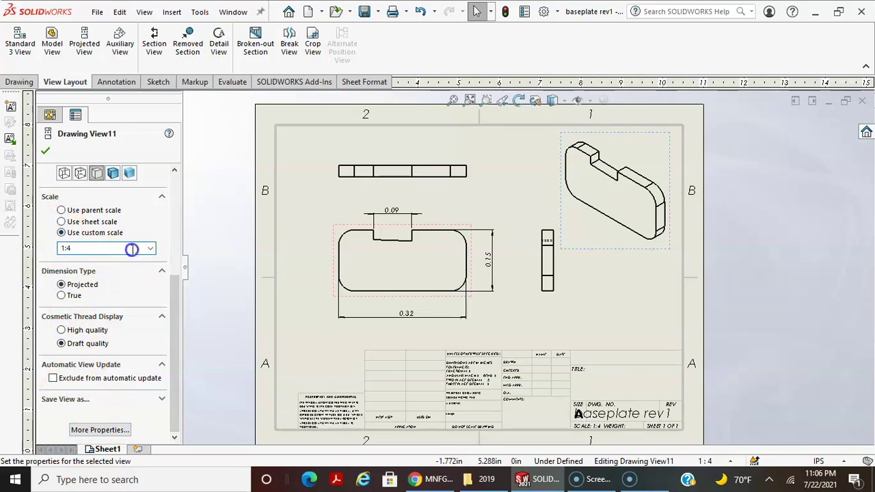
click(149, 248)
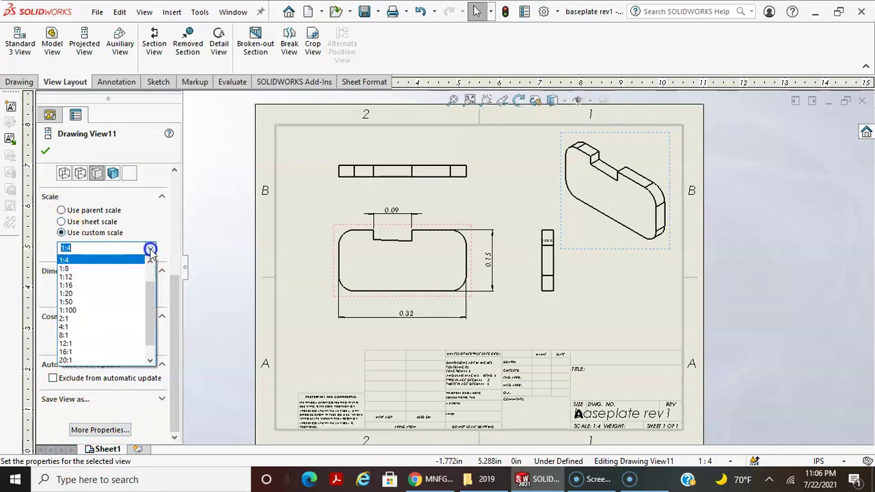
click(117, 267)
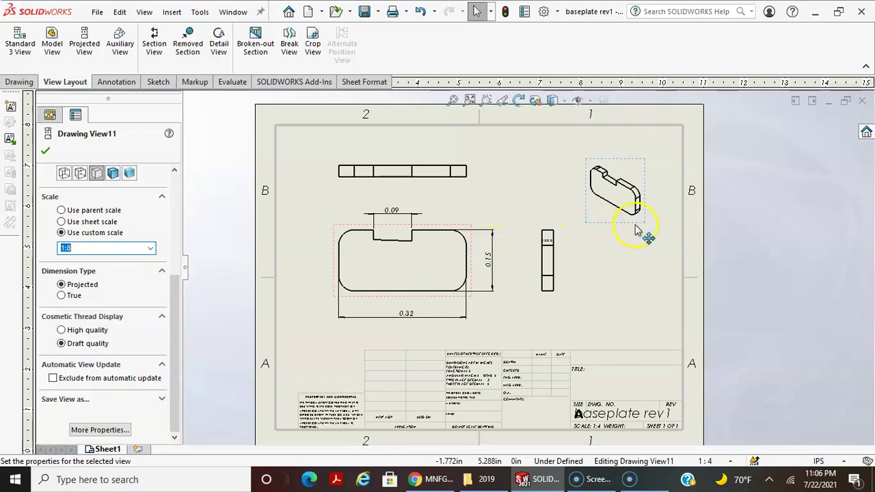
click(595, 273)
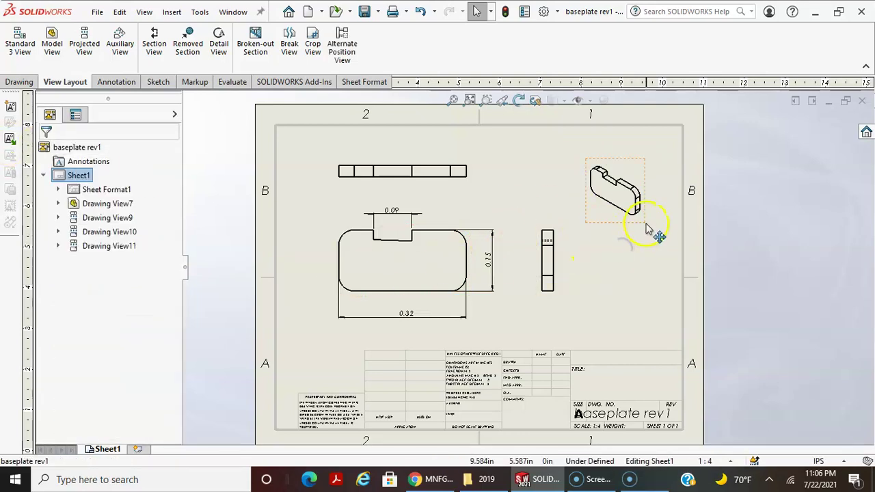
mouse_move(647, 230)
mouse_down()
mouse_move(660, 321)
mouse_move(655, 197)
mouse_up()
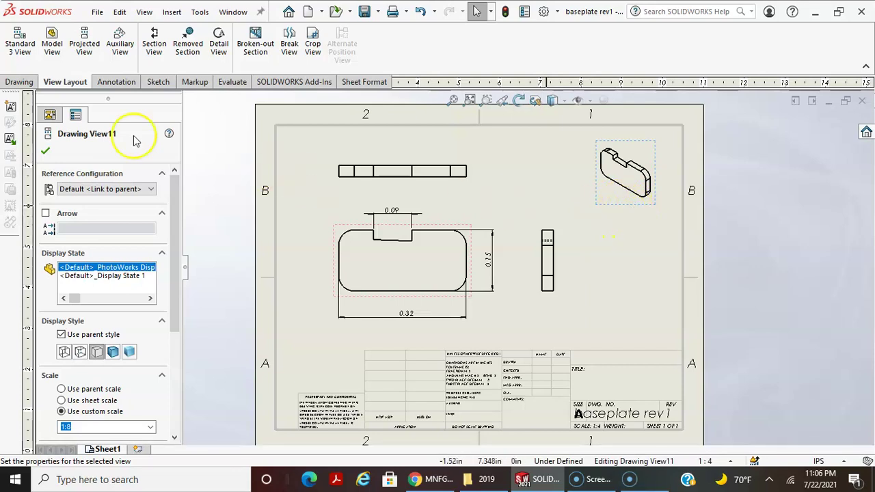
click(117, 81)
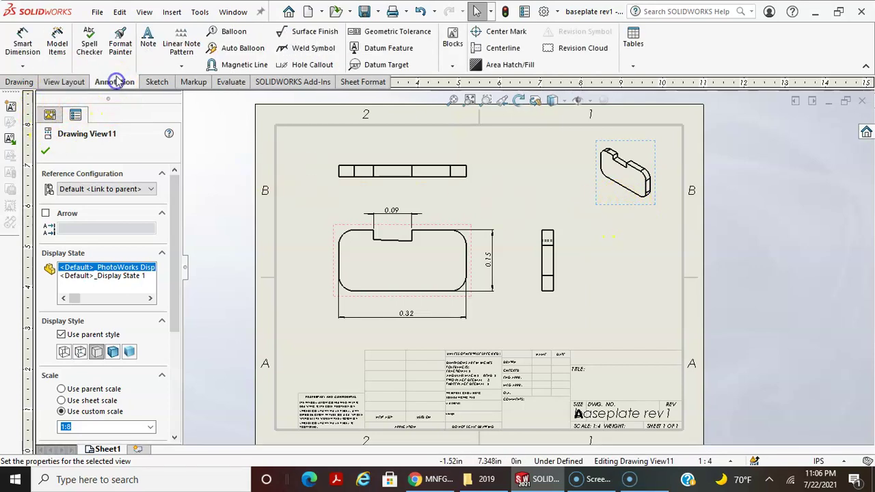
click(23, 44)
click(645, 191)
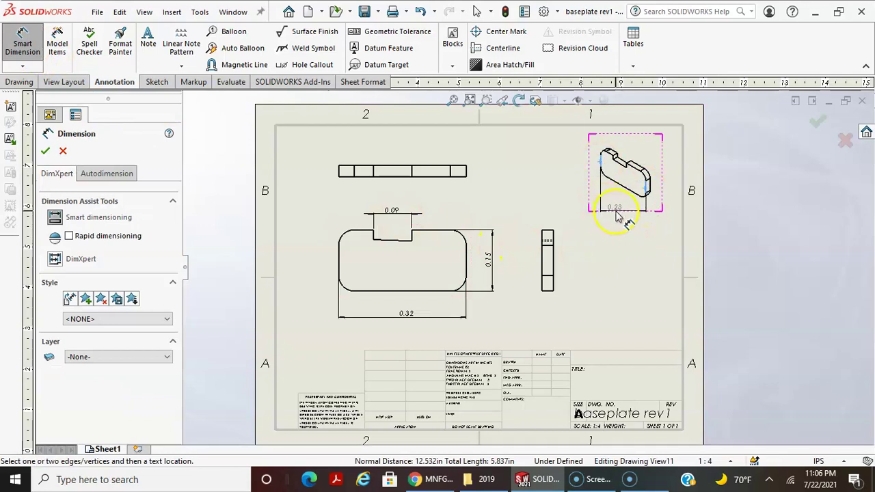
key(Escape)
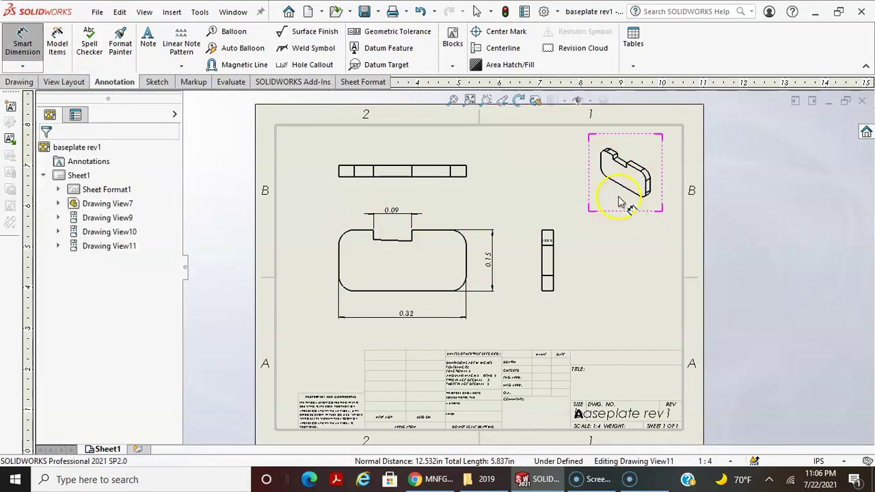
key(Escape)
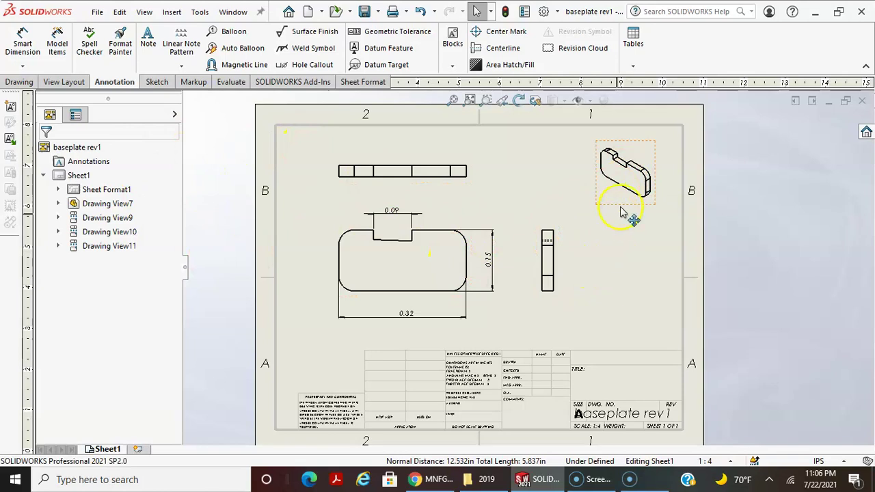
Step: Try the Shaded With Edges display style on the isometric view, and return the view to Hidden Lines Removed
click(494, 231)
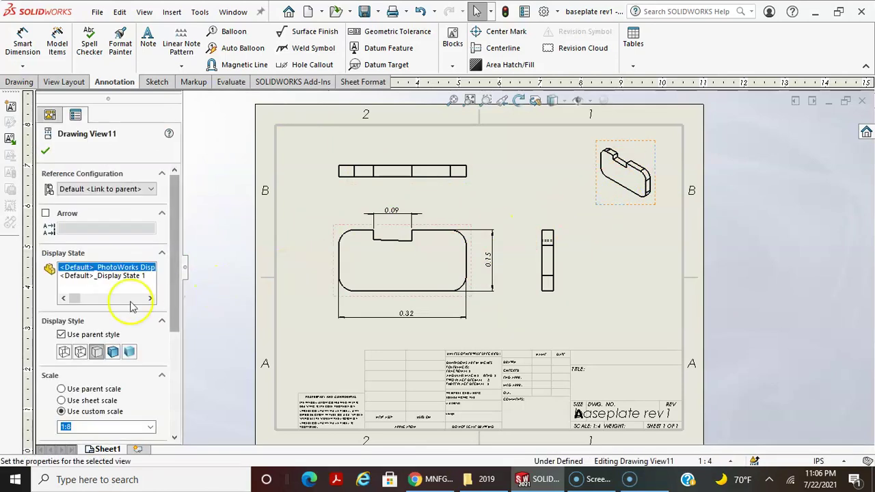
click(113, 352)
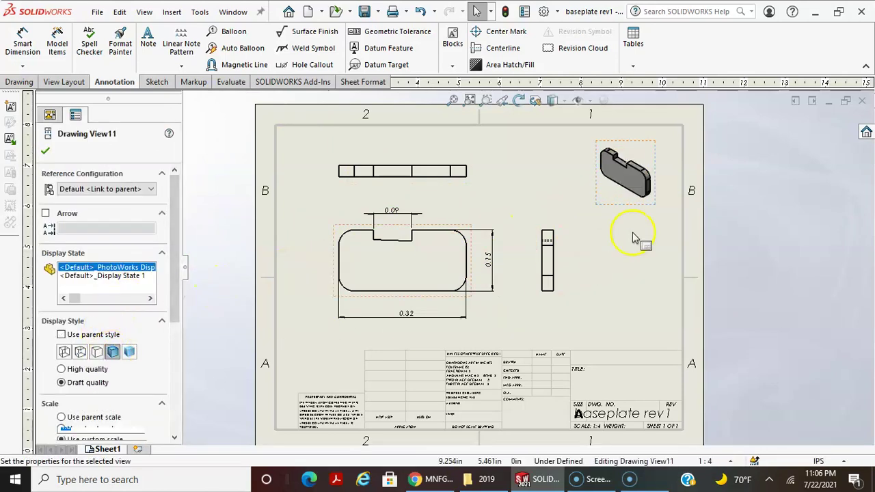
click(81, 351)
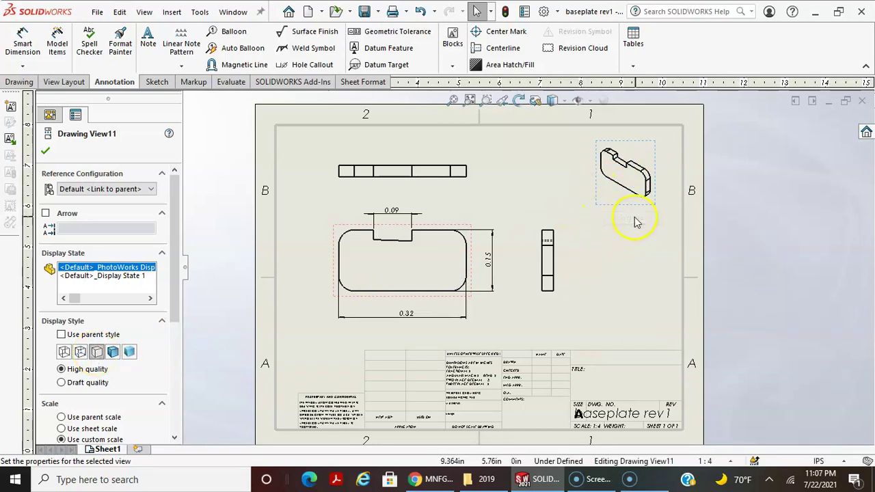
click(656, 220)
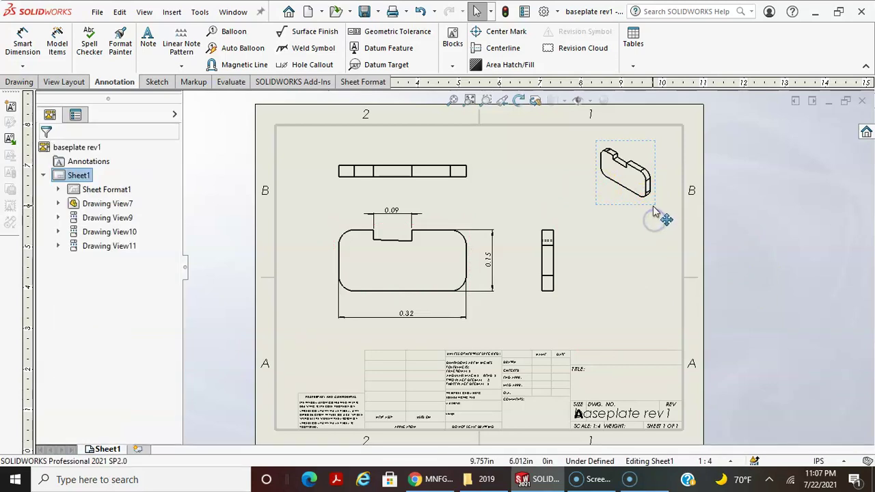
Step: Move the isometric view slightly down and to the left on the sheet, and deselect it
mouse_move(657, 213)
mouse_down()
mouse_move(650, 228)
mouse_move(642, 205)
mouse_up()
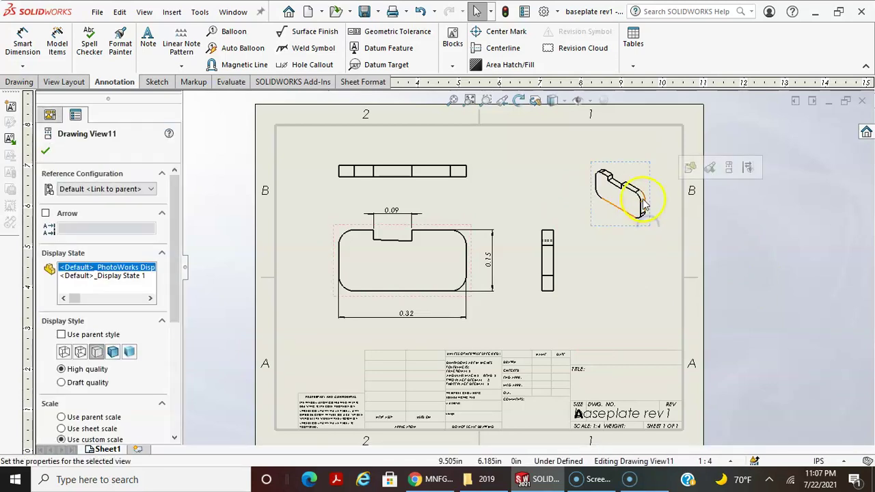
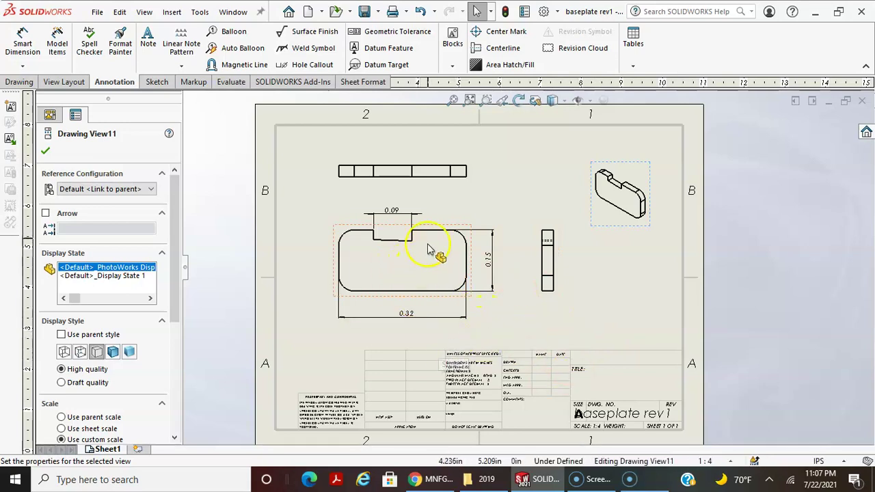
click(226, 258)
click(225, 259)
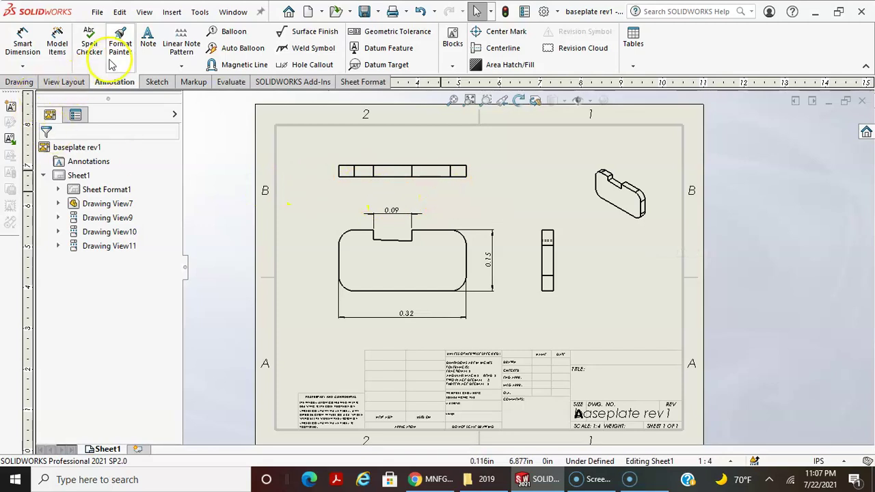
Step: Dimension the plate's overall length in the top view, placing the dimension above the view, and finish dimensioning
click(22, 42)
click(339, 174)
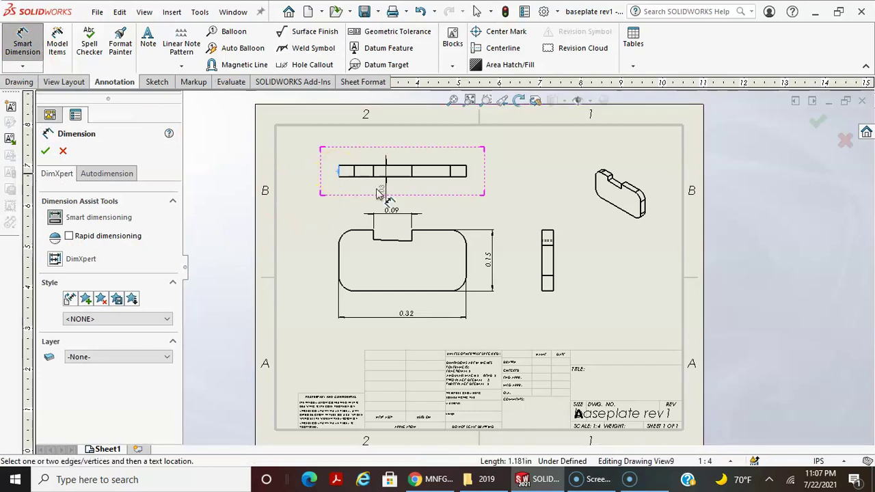
click(467, 173)
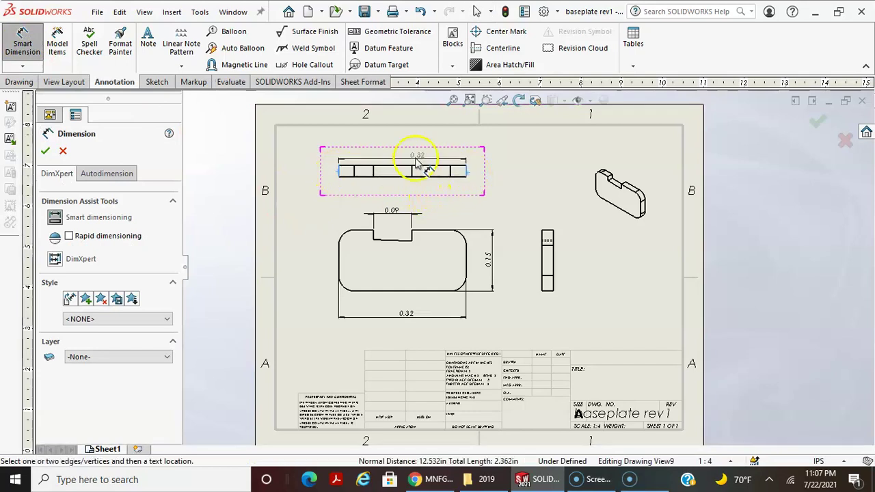
click(422, 159)
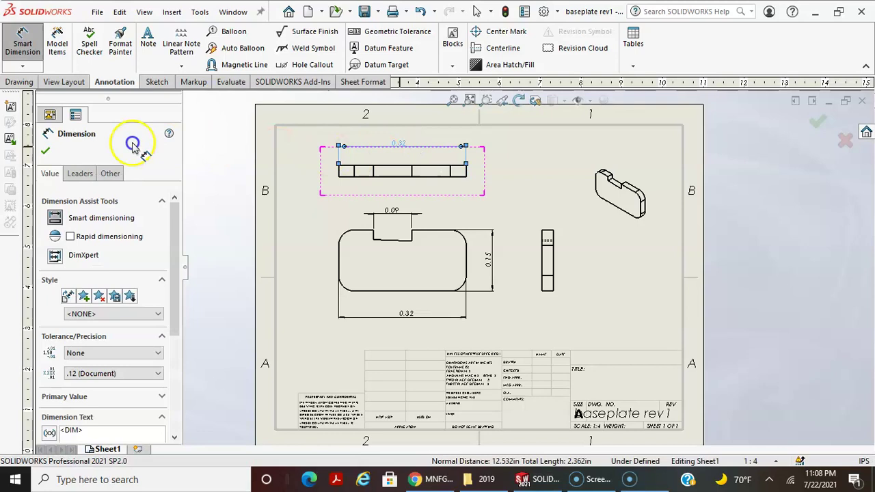
click(45, 151)
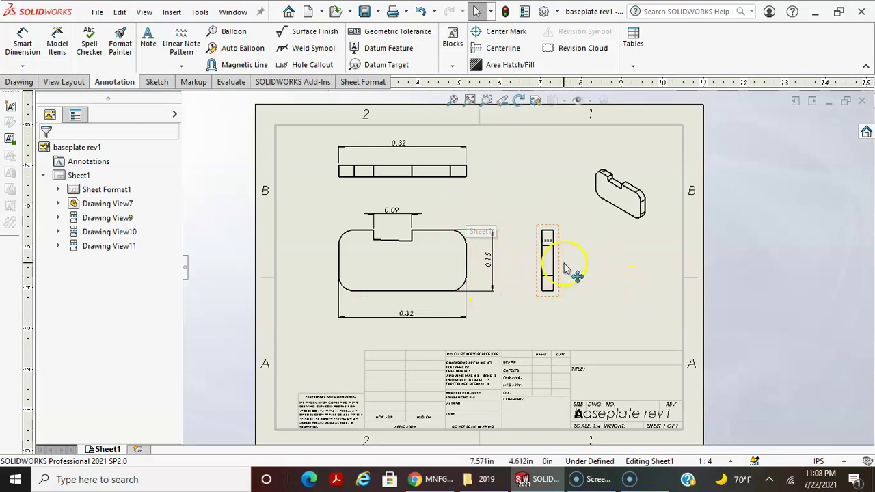
Step: Dimension the plate's thickness in the side view, placing the dimension above the view
click(23, 43)
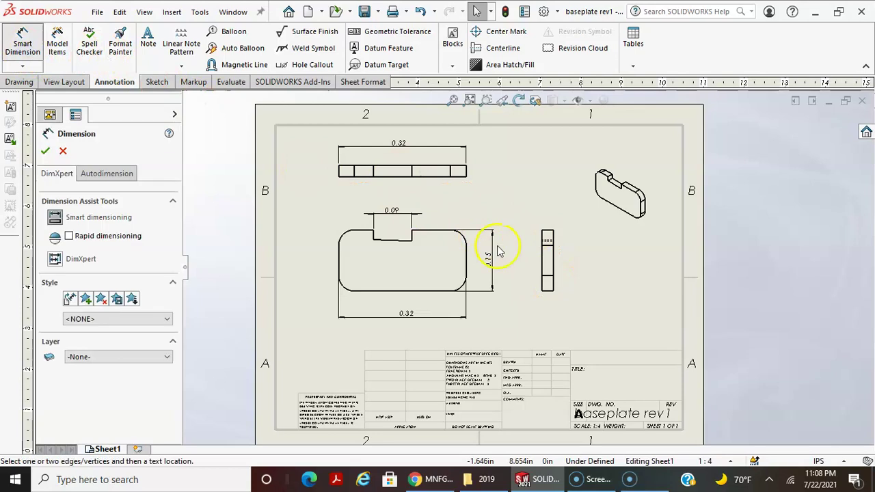
click(545, 263)
click(552, 258)
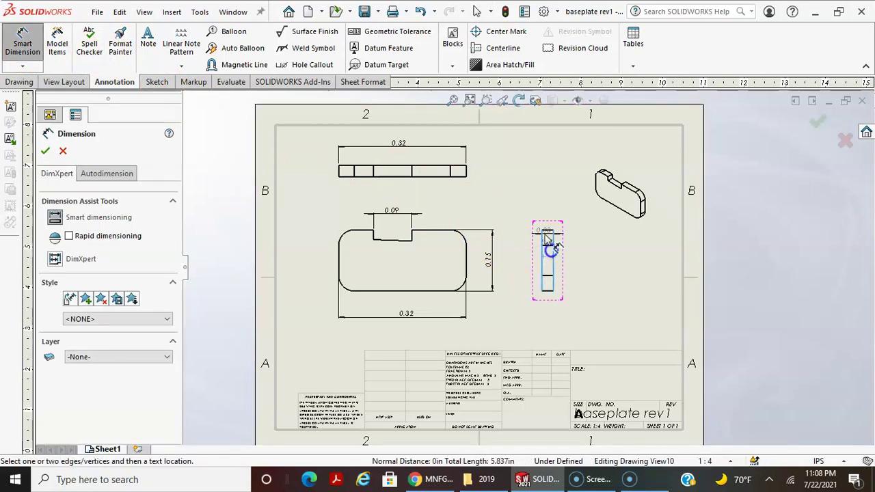
click(519, 201)
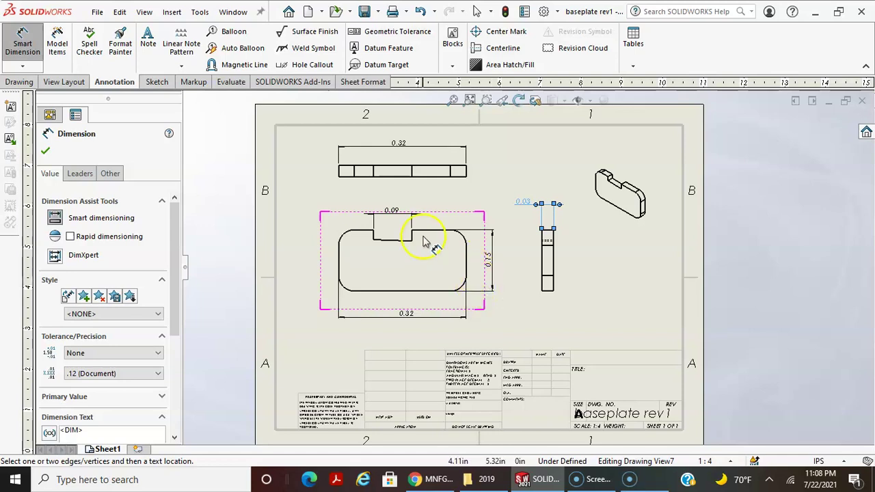
Step: Adjust the positions of the notch width and plate height dimensions, and move the side view's thickness dimension below the view
click(392, 215)
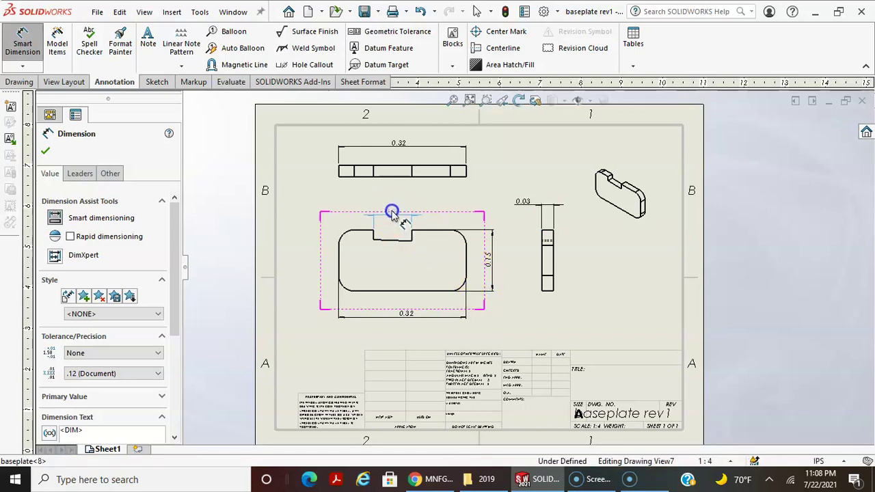
click(496, 261)
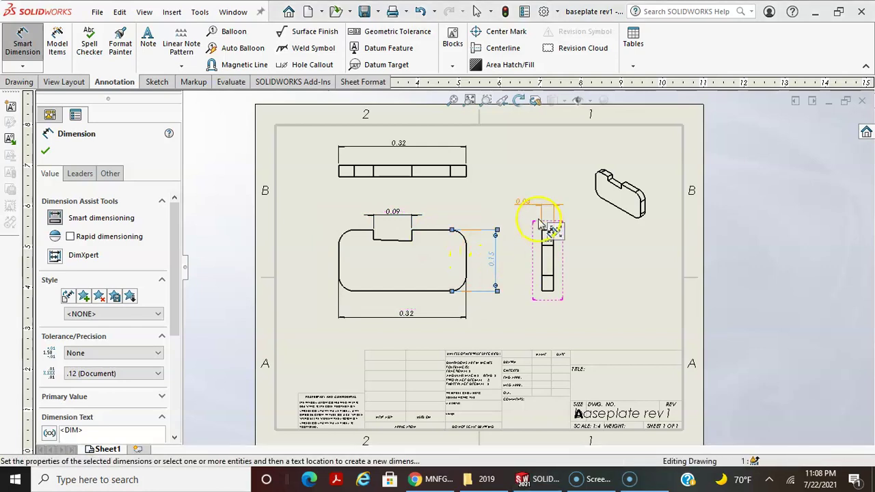
click(580, 207)
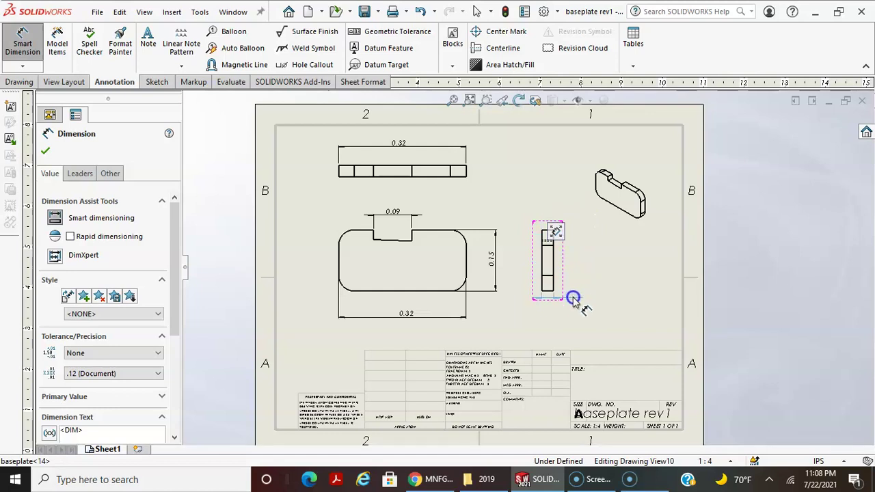
click(576, 266)
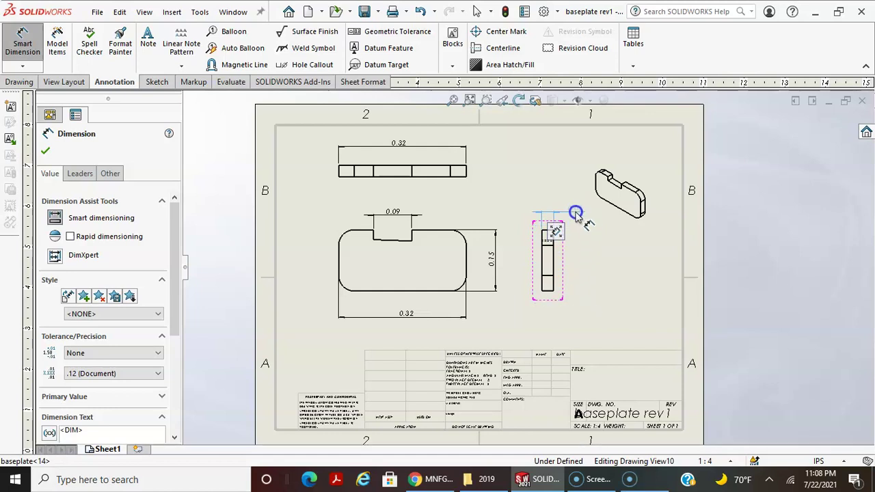
click(588, 307)
click(596, 269)
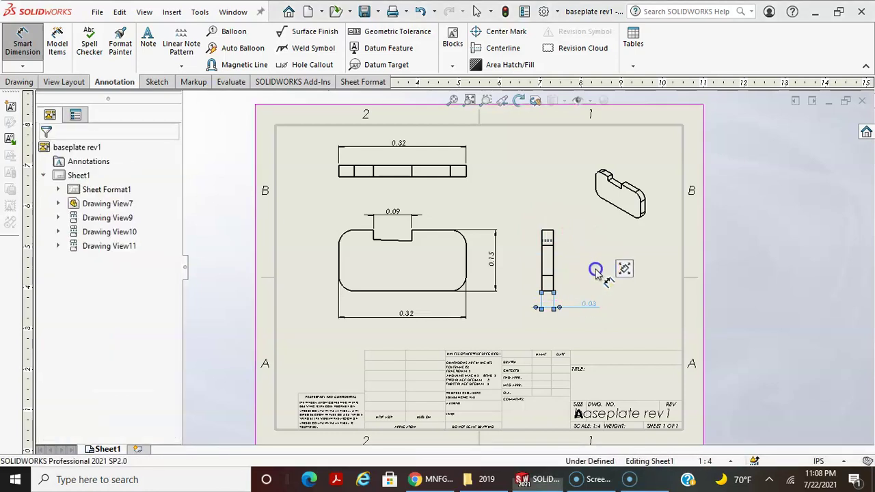
click(543, 321)
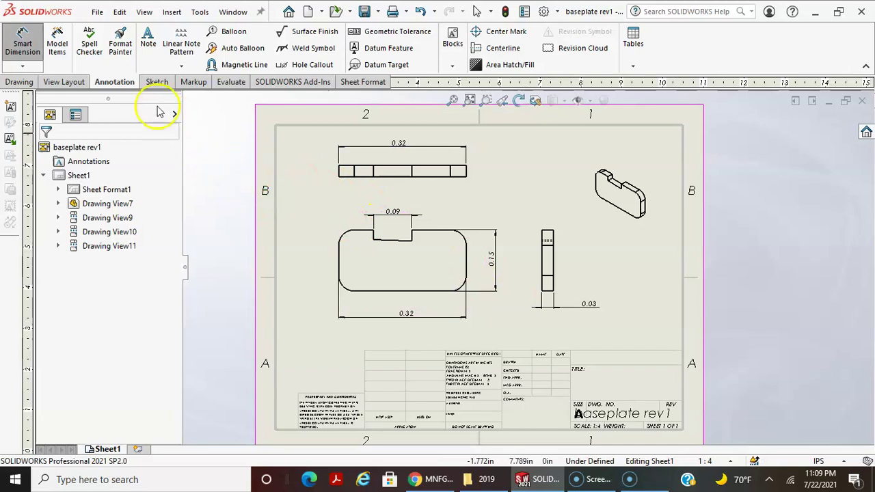
Step: Start a Pack and Go of the drawing and its part, choose saving to a Zip file, and browse for its location
click(97, 12)
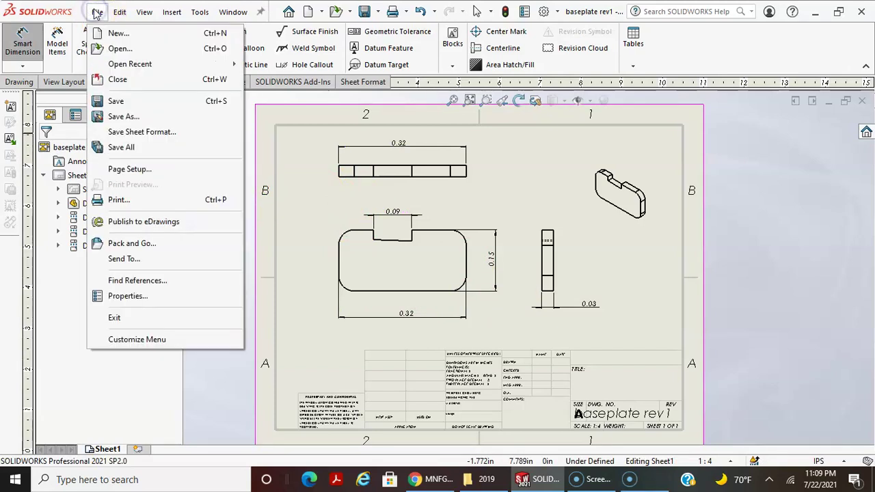
click(97, 13)
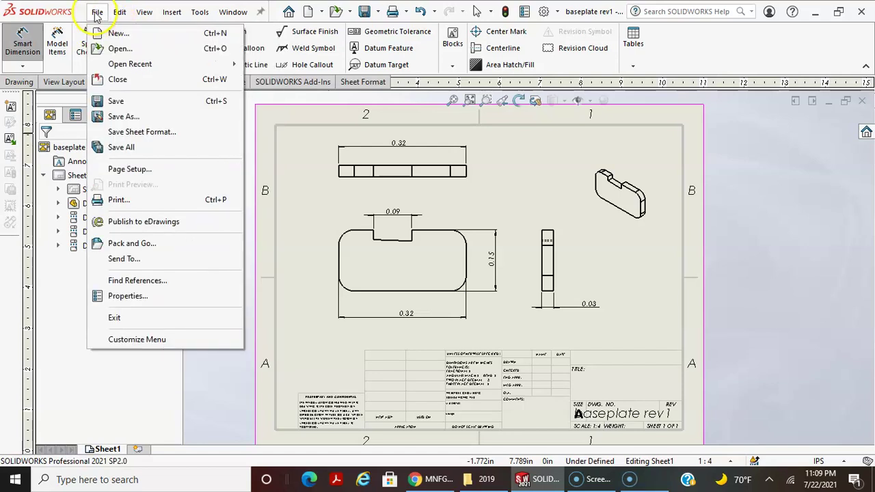
click(139, 248)
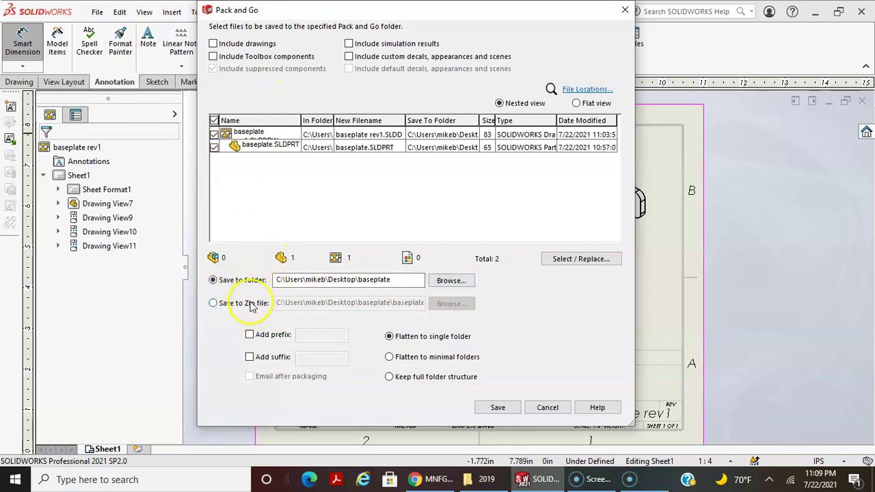
click(213, 303)
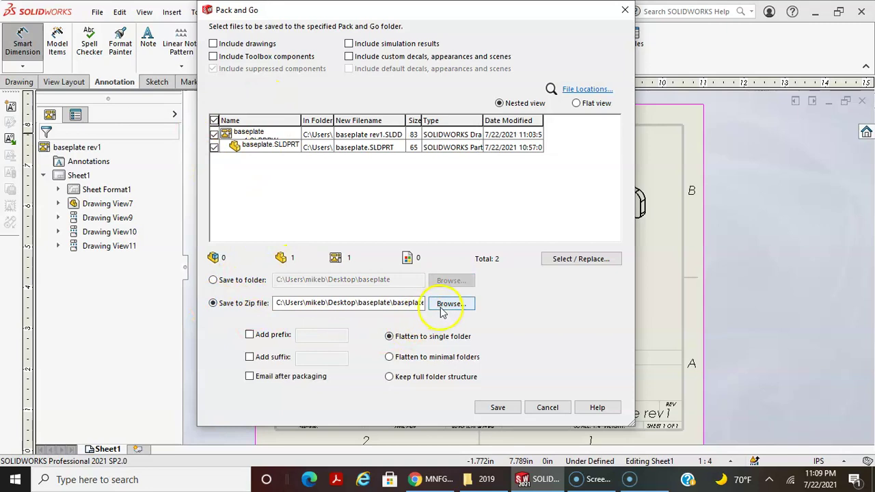
click(443, 309)
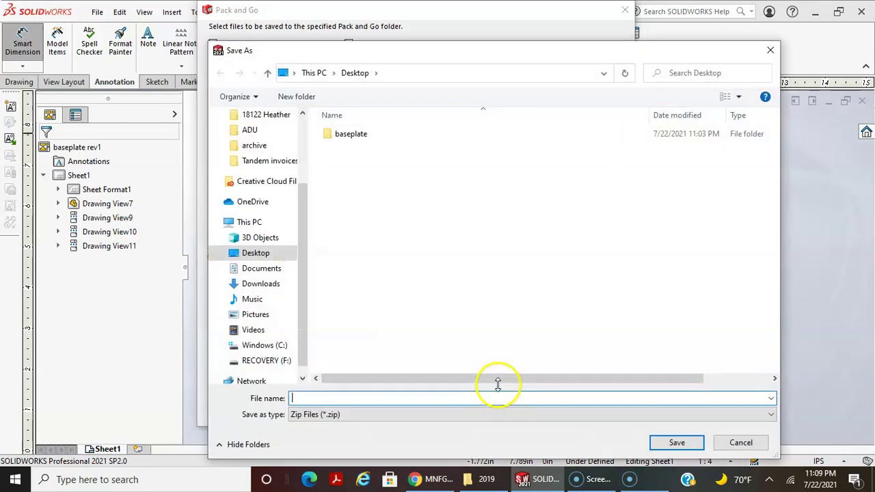
Step: Name the Zip file with the author's surname and initial plus "baseplate", place it on the Desktop, and save the Pack and Go
click(327, 134)
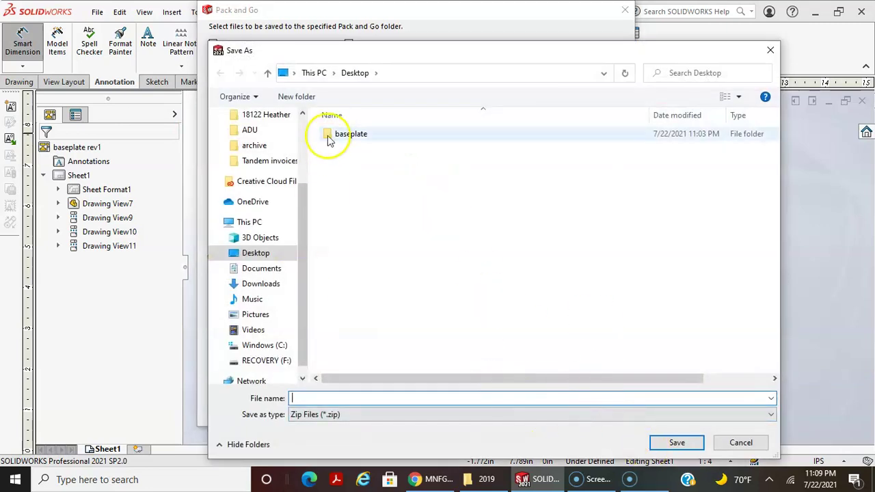
click(690, 446)
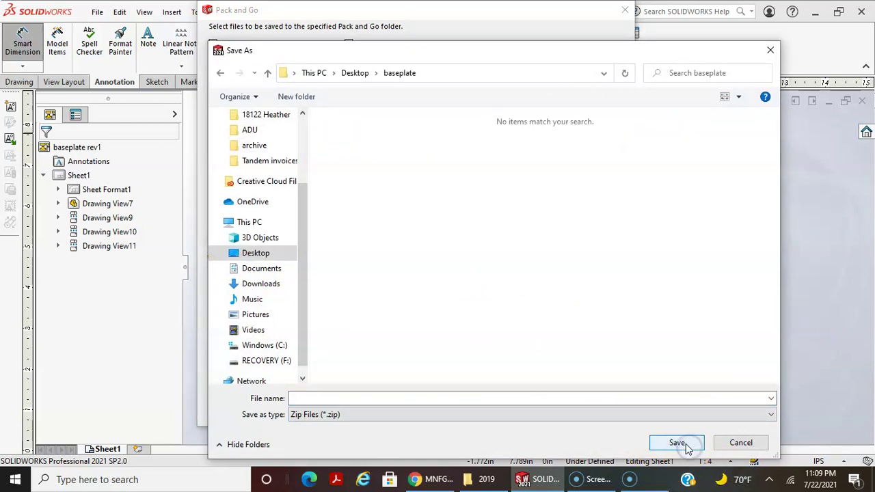
click(312, 396)
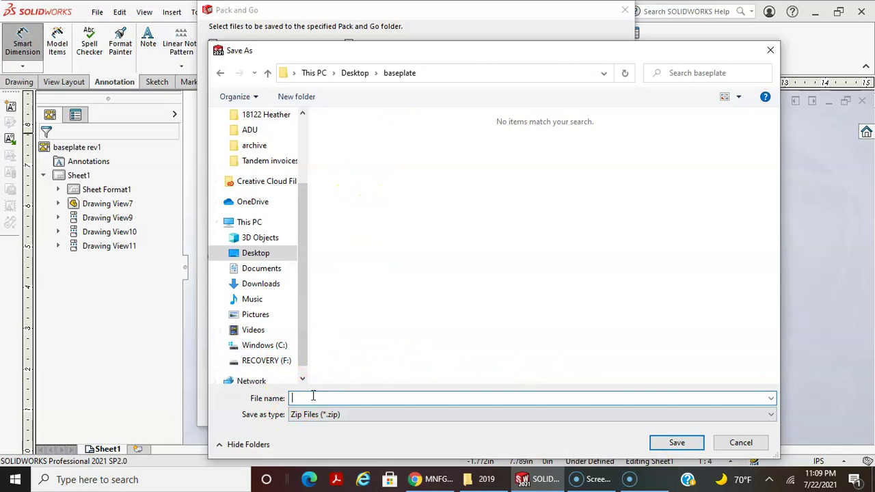
text(buechlermbaseplate)
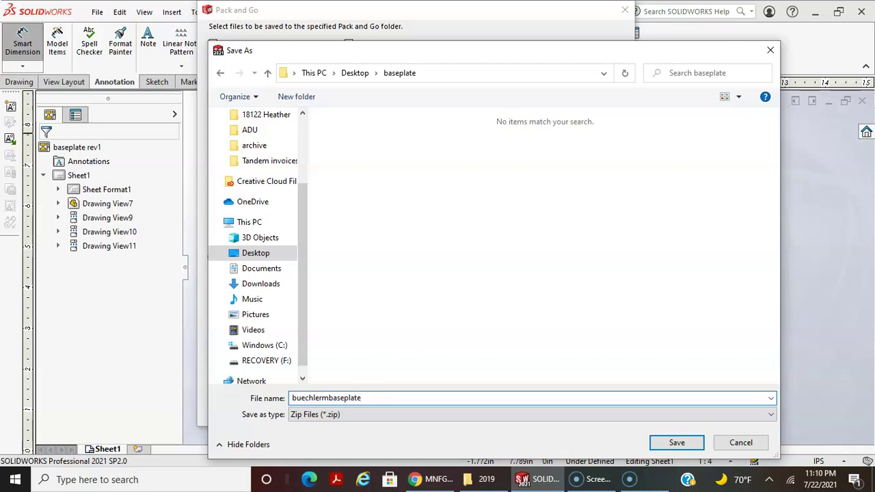
click(350, 72)
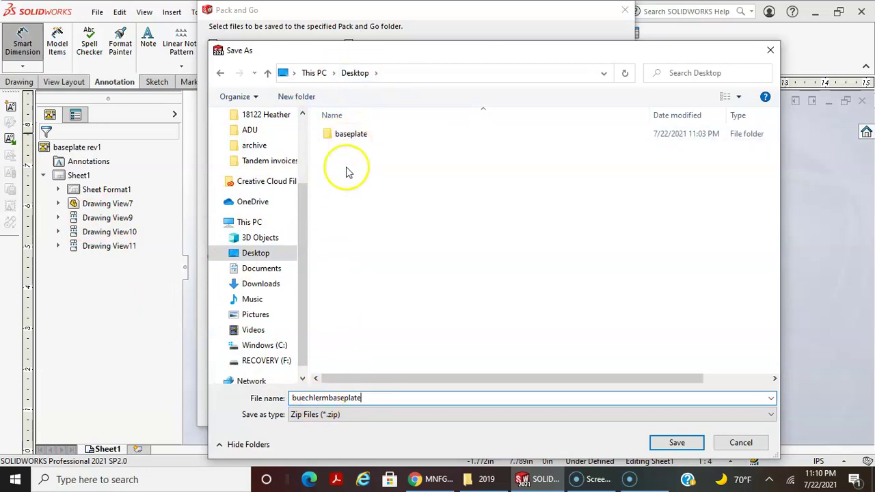
click(347, 398)
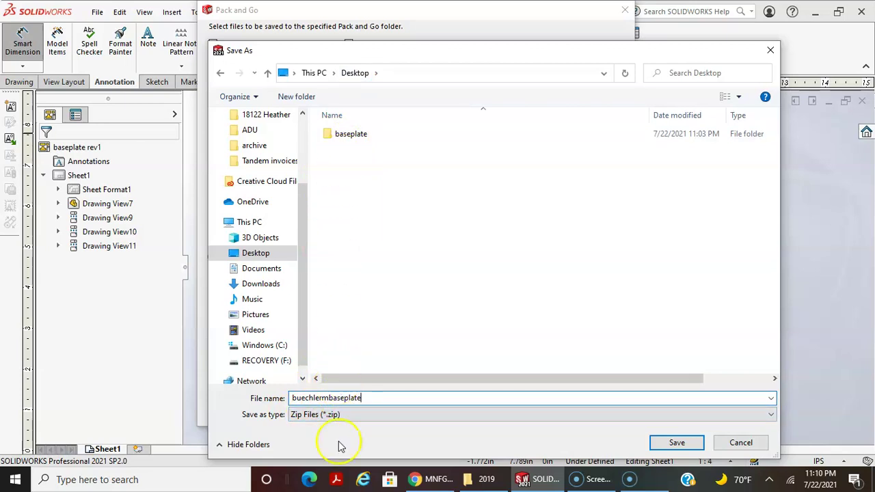
click(673, 442)
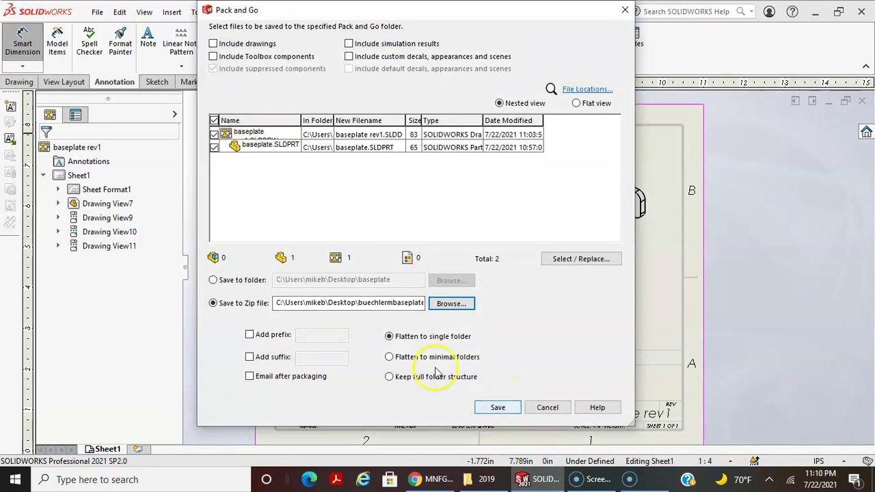
click(493, 407)
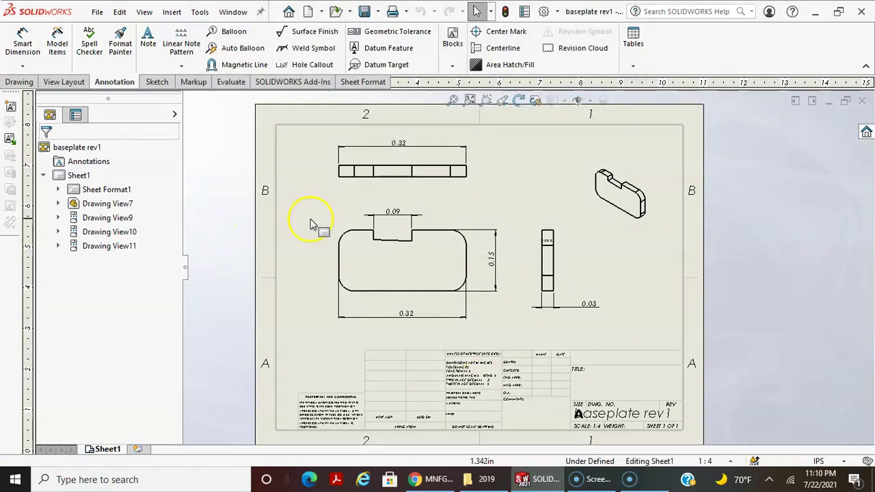
click(97, 11)
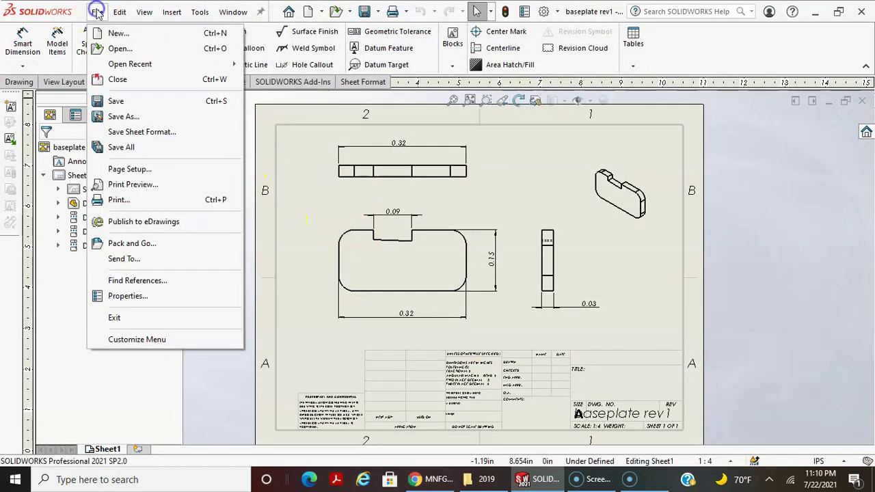
click(130, 244)
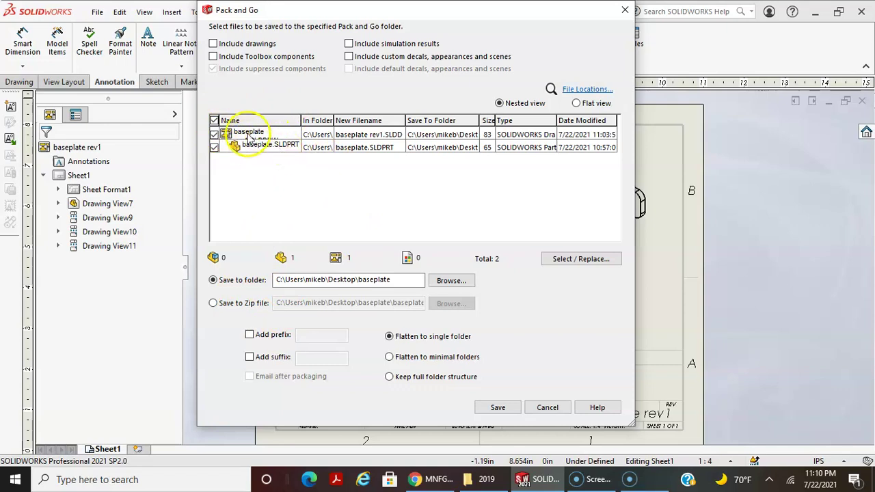
click(213, 304)
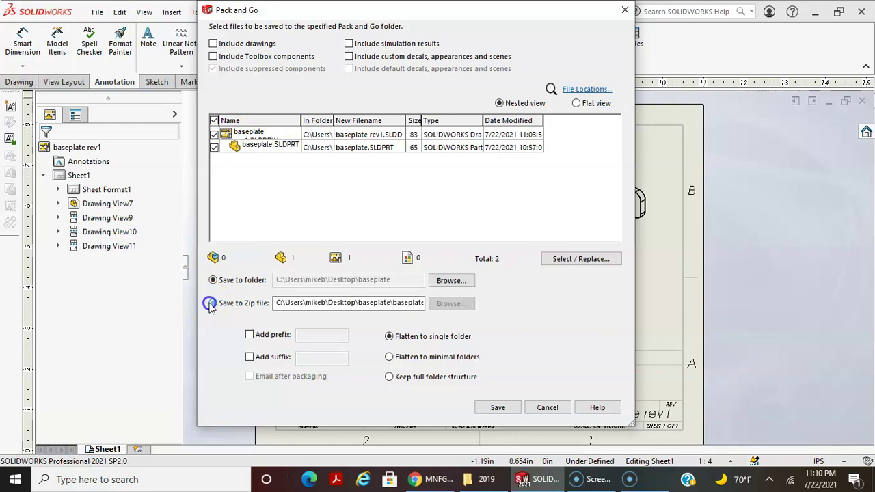
click(547, 407)
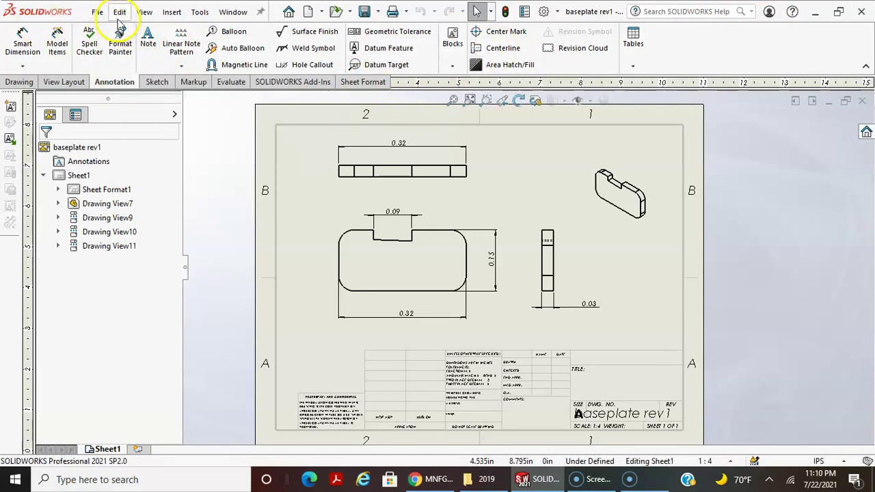
click(97, 12)
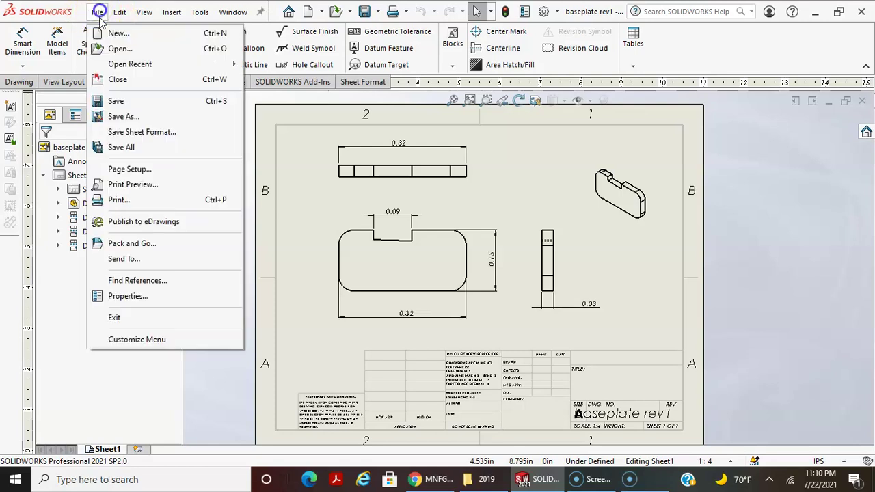
click(132, 244)
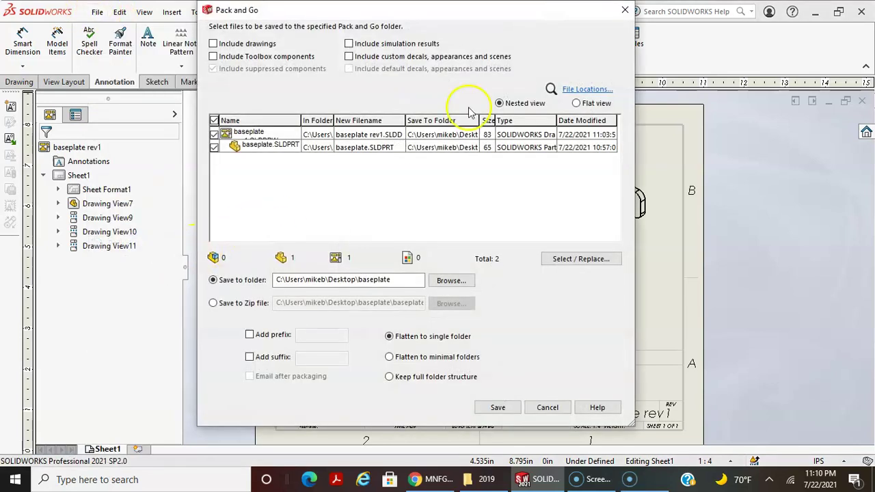
click(619, 9)
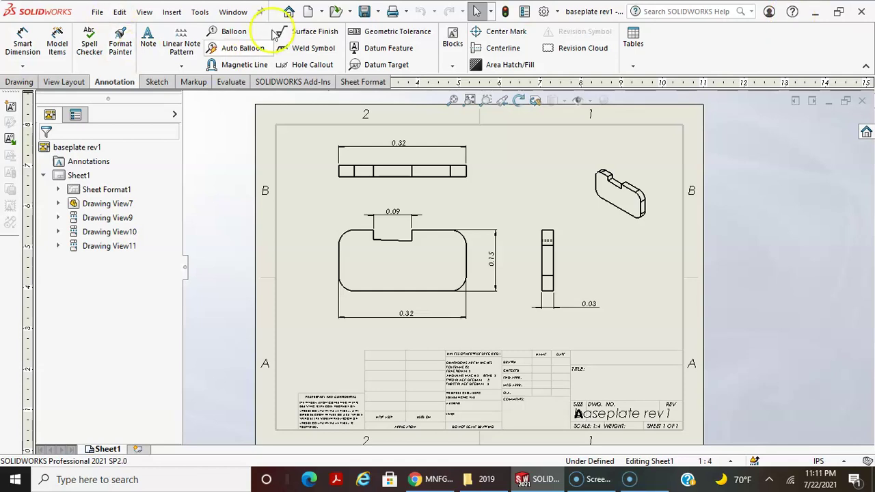
click(96, 13)
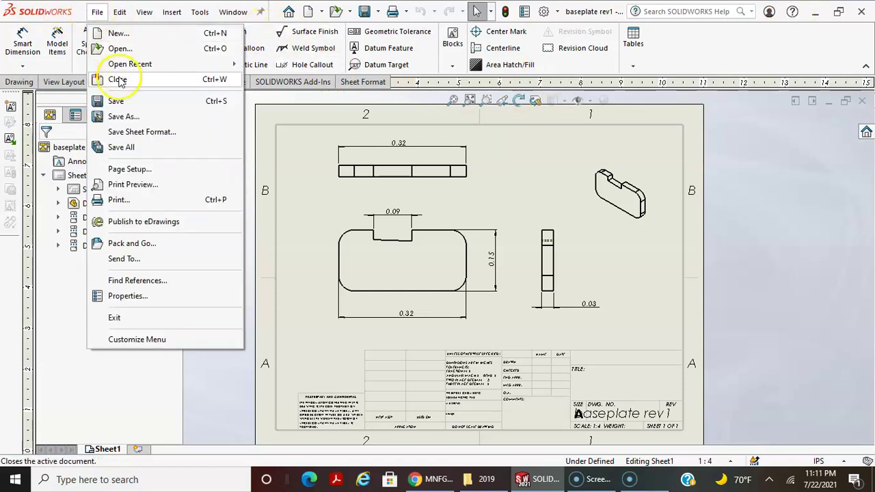
click(121, 116)
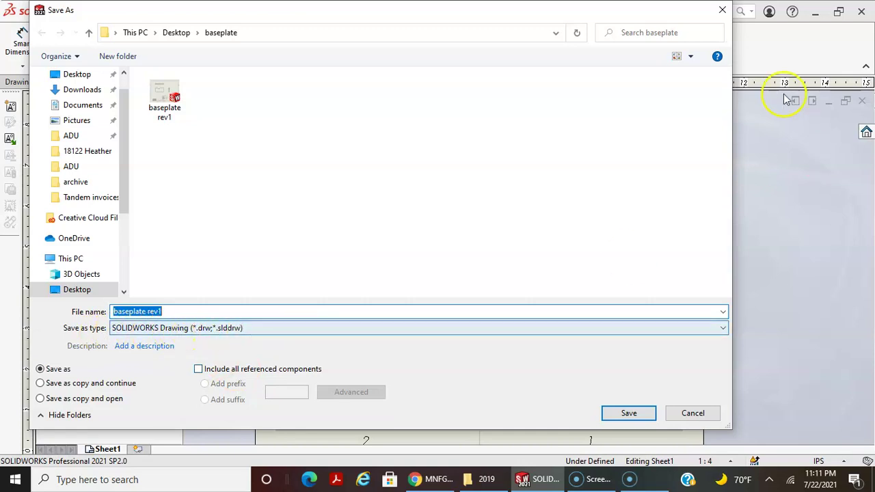
click(721, 10)
Step: Switch to File Explorer, go to the Desktop, and check the contents of the baseplate folder before returning to the Desktop
click(813, 16)
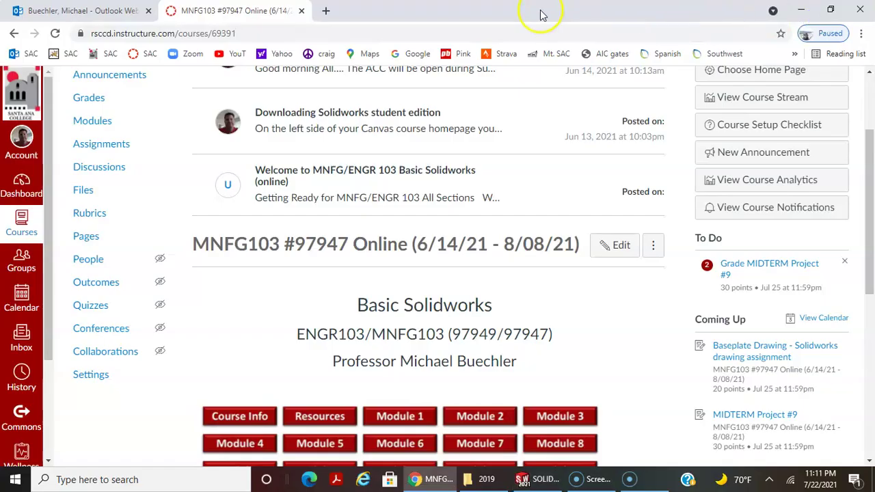
click(800, 9)
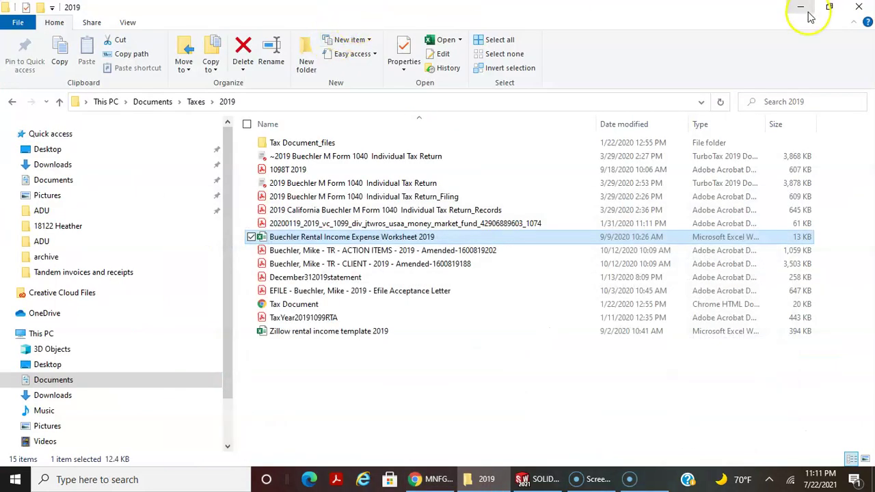
click(104, 102)
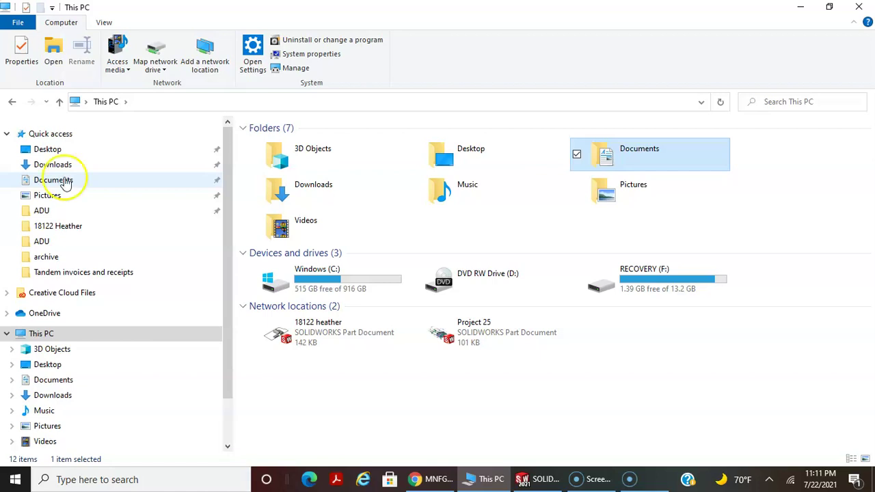
click(49, 148)
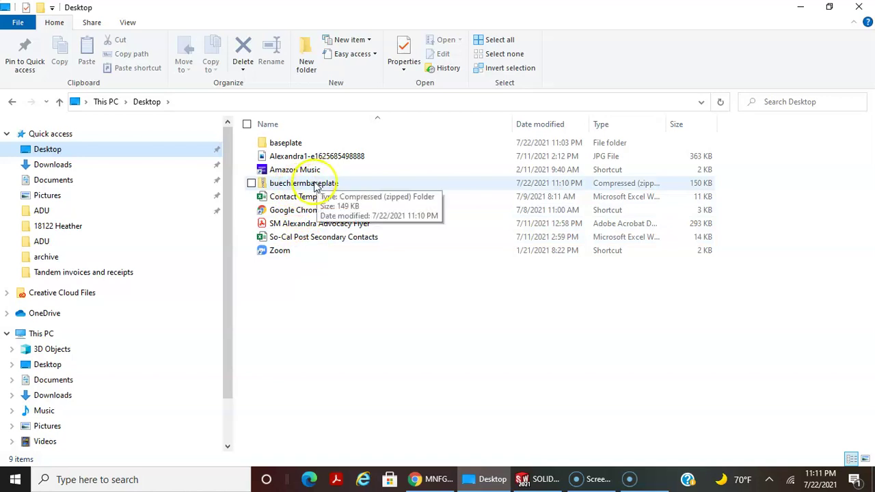
double_click(289, 145)
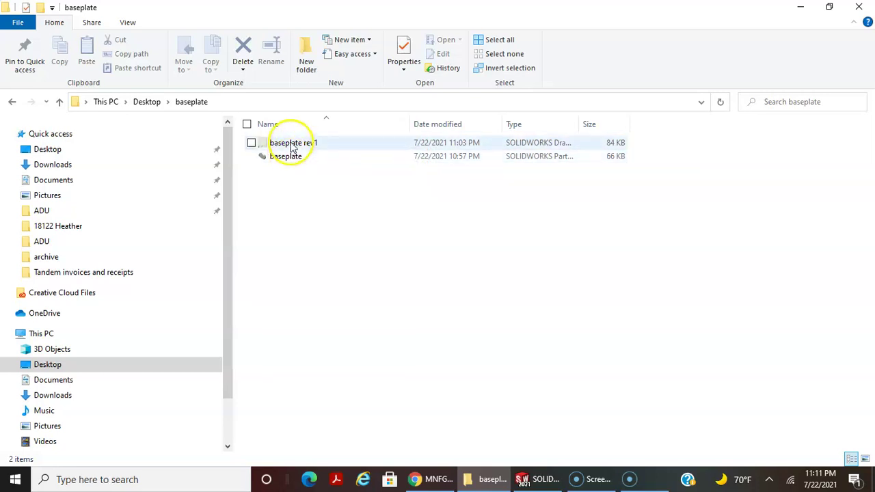
click(147, 103)
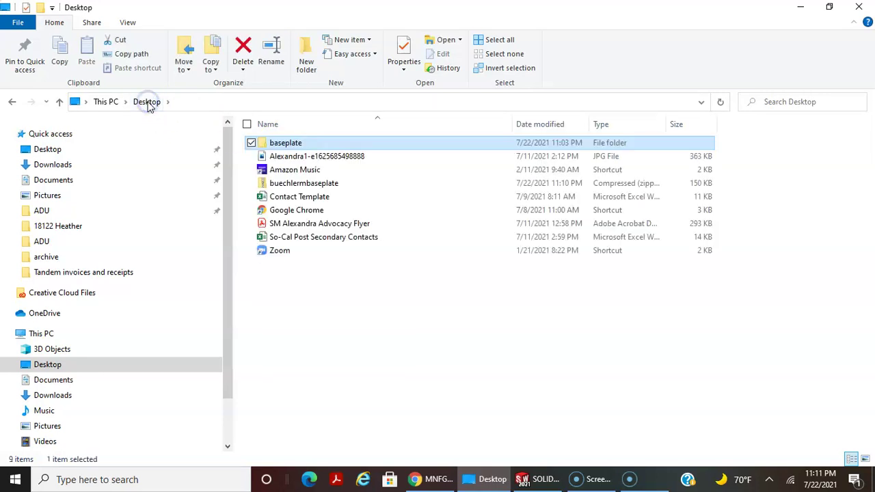
Step: Compress the baseplate folder on the Desktop into a zipped folder, keeping the name baseplate
right_click(292, 145)
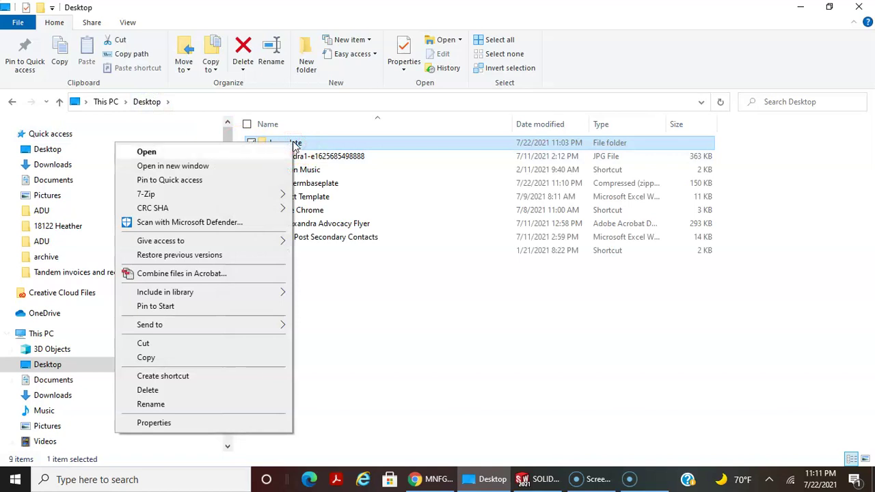
mouse_move(193, 199)
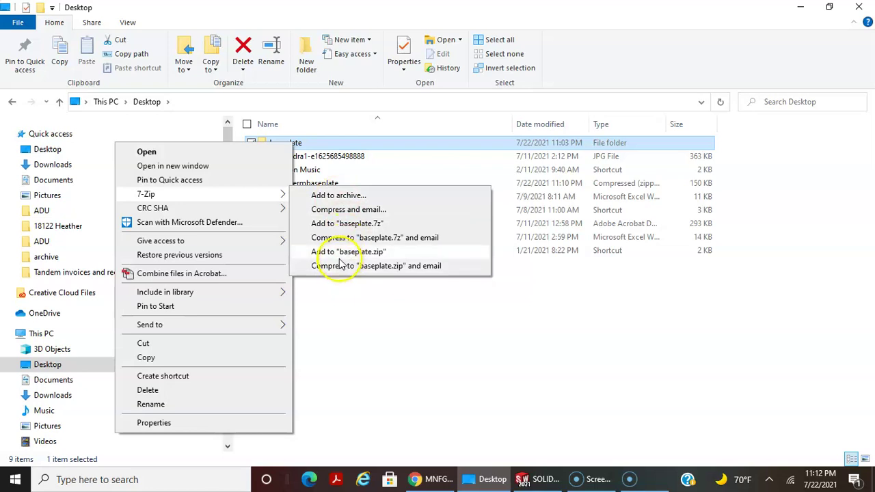
mouse_move(207, 330)
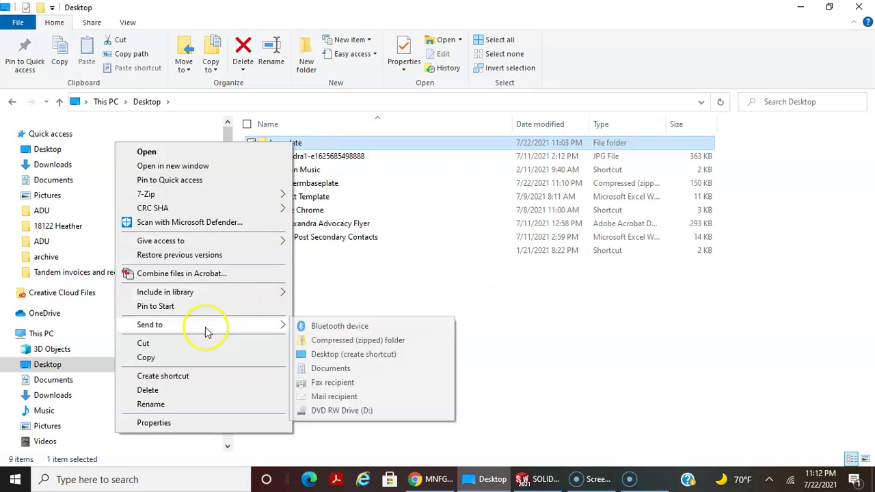
click(342, 341)
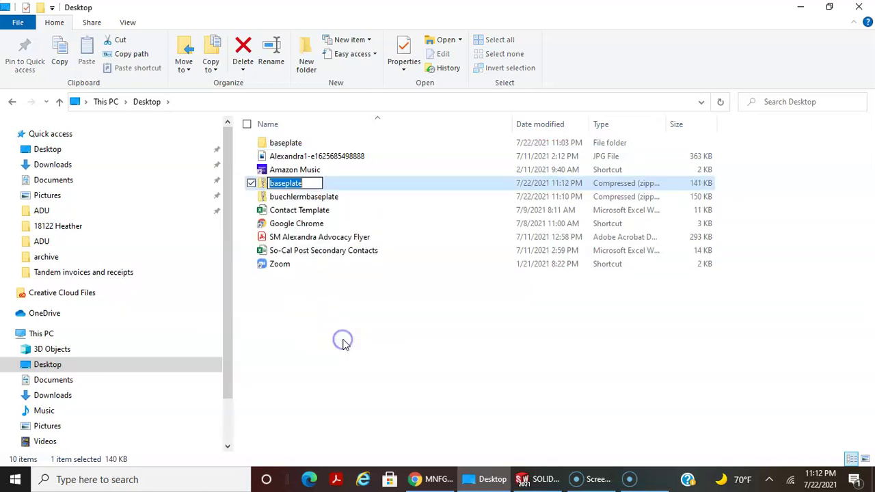
click(369, 295)
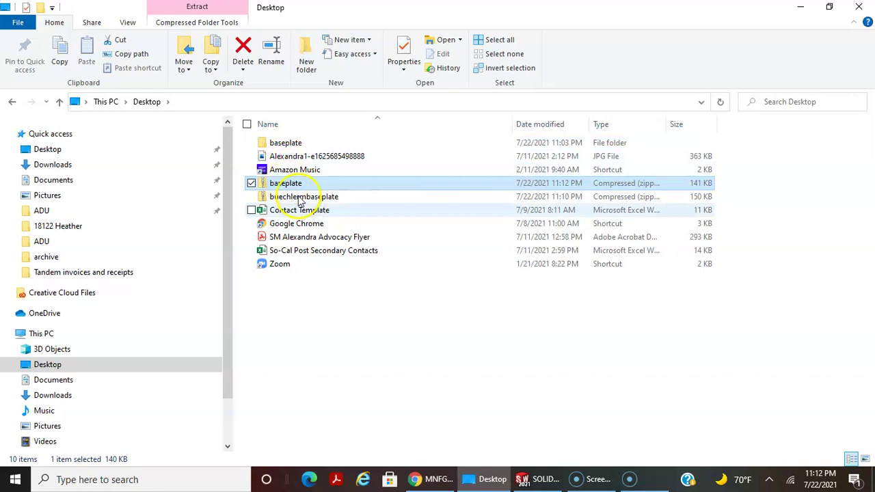
Step: Switch to SOLIDWORKS and close the baseplate rev1 drawing without saving the modified documents
click(545, 480)
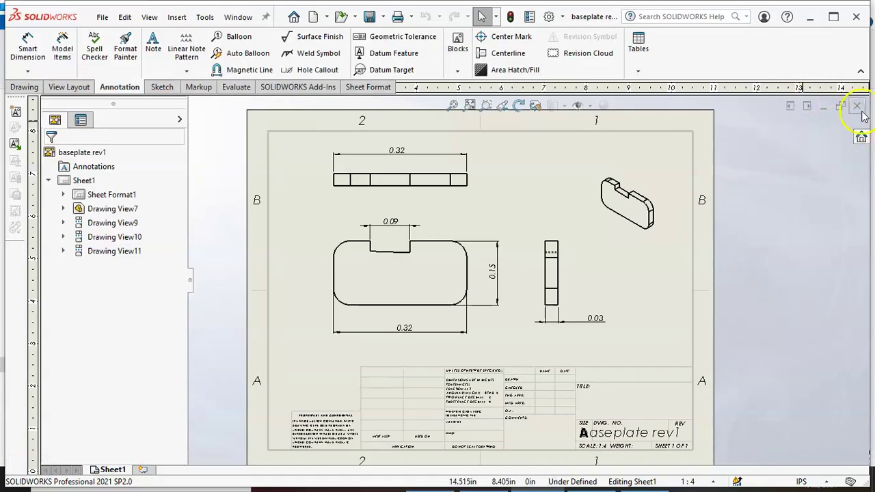
click(857, 107)
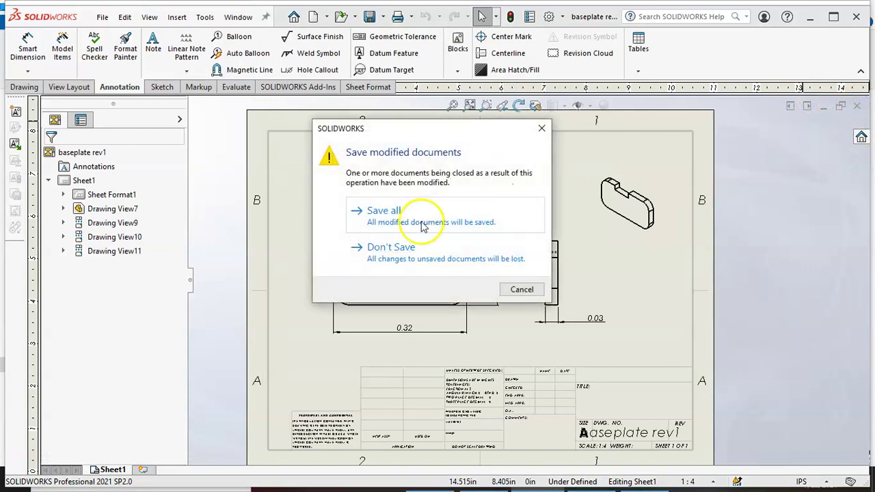
click(378, 252)
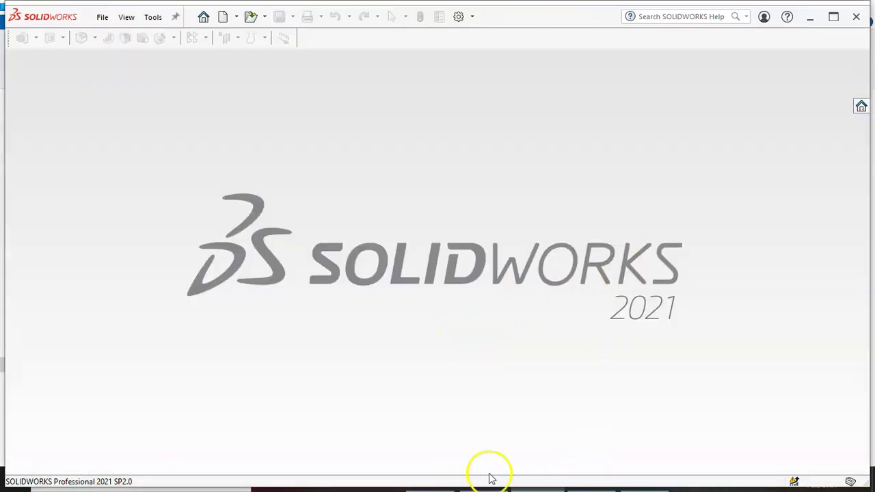
Step: Start opening a file, check the contents of the baseplate folder on the Desktop, and return to the Desktop
click(101, 17)
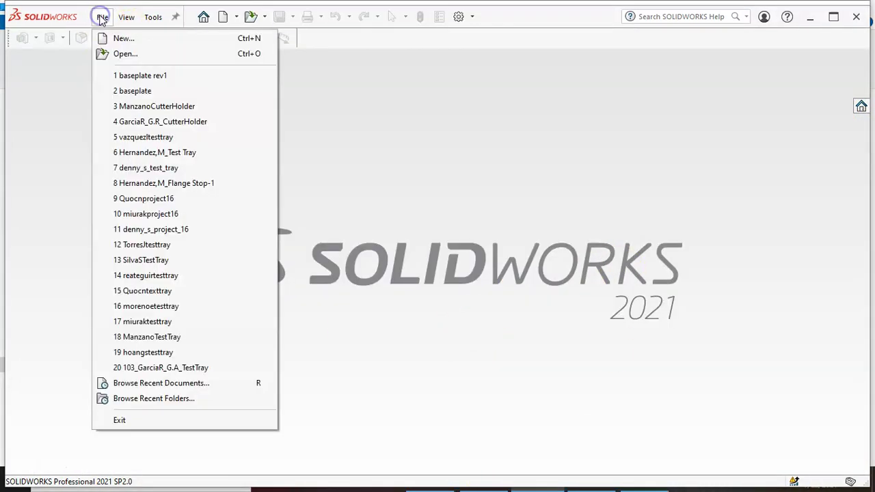
click(117, 53)
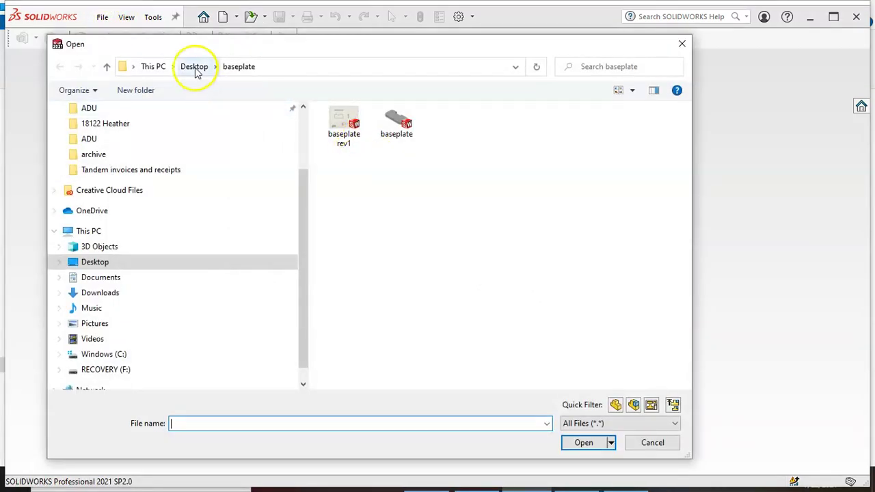
click(194, 67)
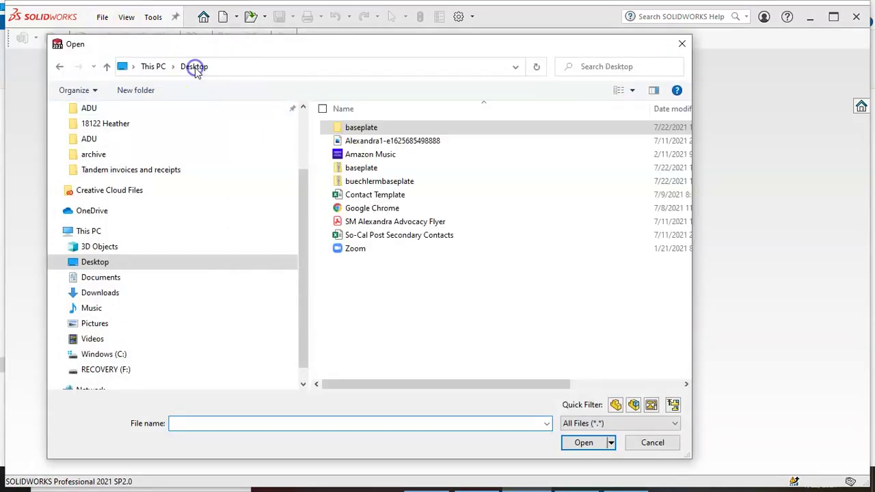
double_click(367, 130)
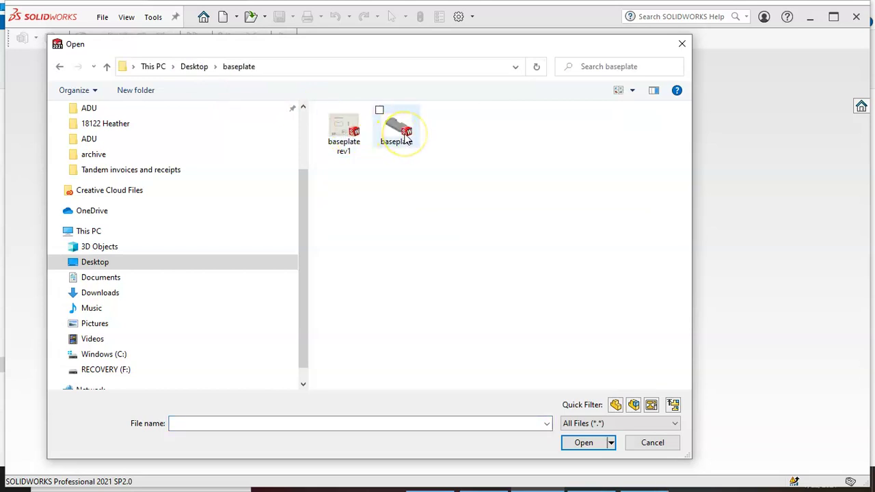
click(197, 67)
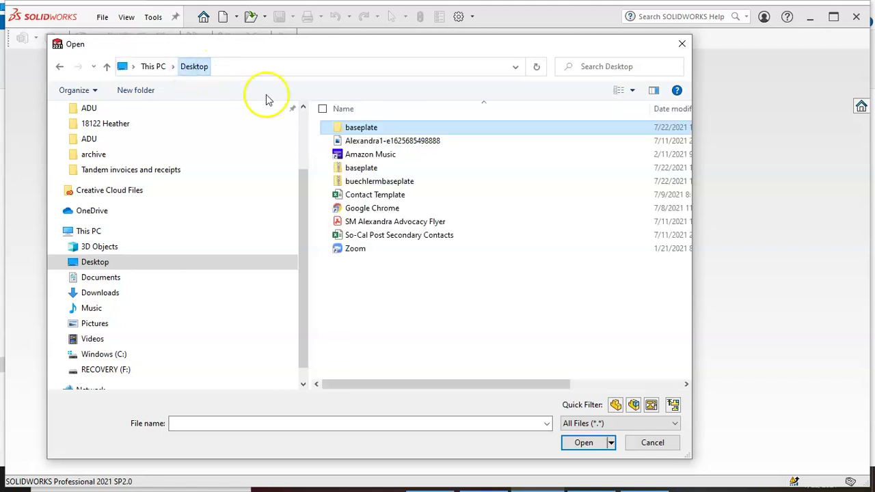
Step: Try to open the zipped baseplate folder on the Desktop directly in SOLIDWORKS, then retry once
double_click(356, 168)
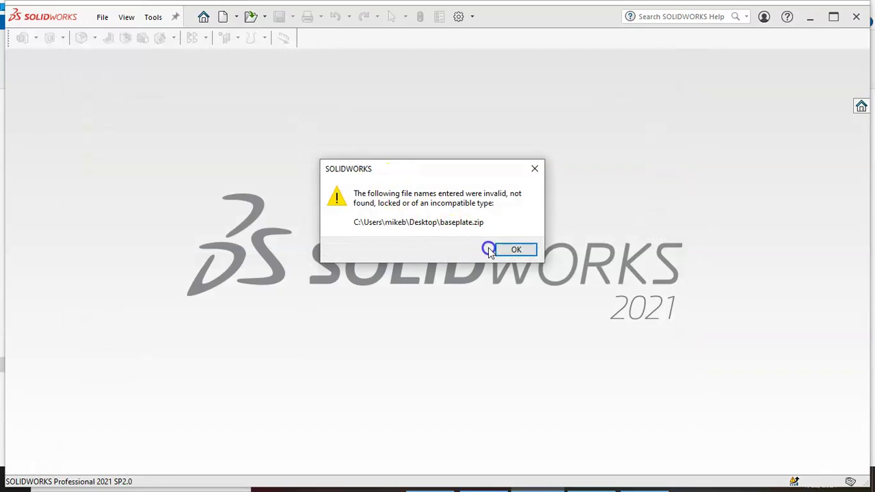
click(512, 250)
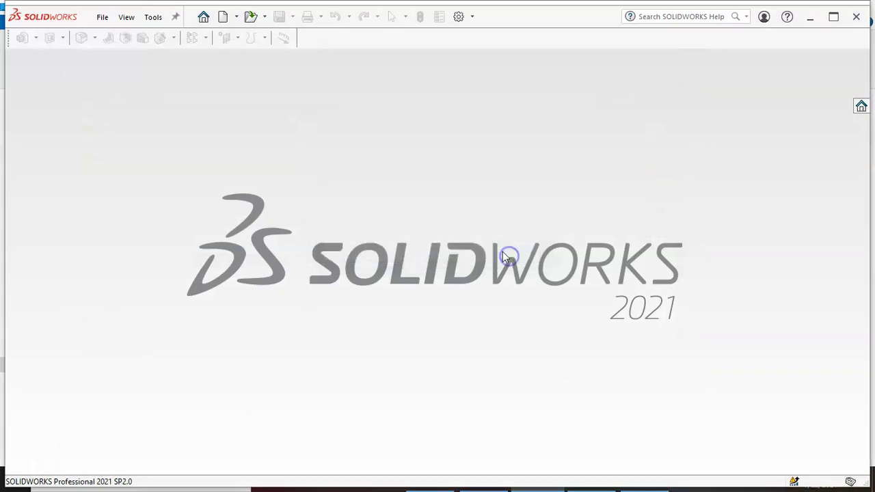
click(101, 18)
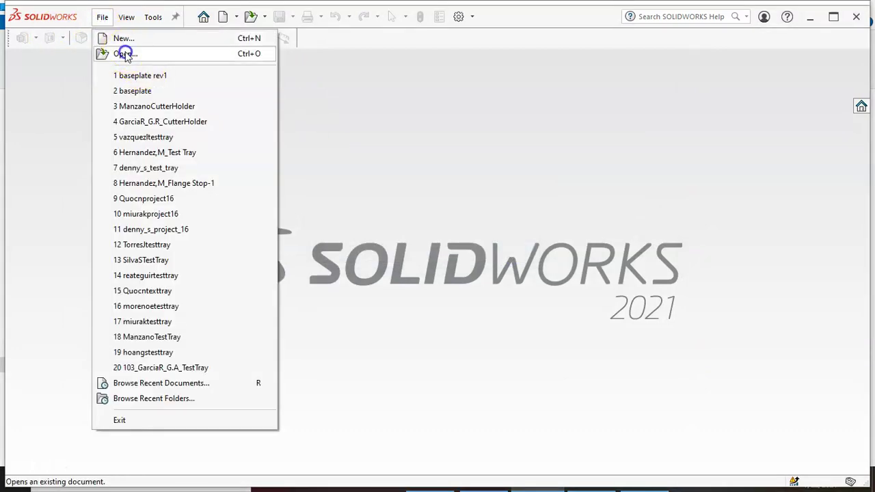
click(125, 53)
click(360, 171)
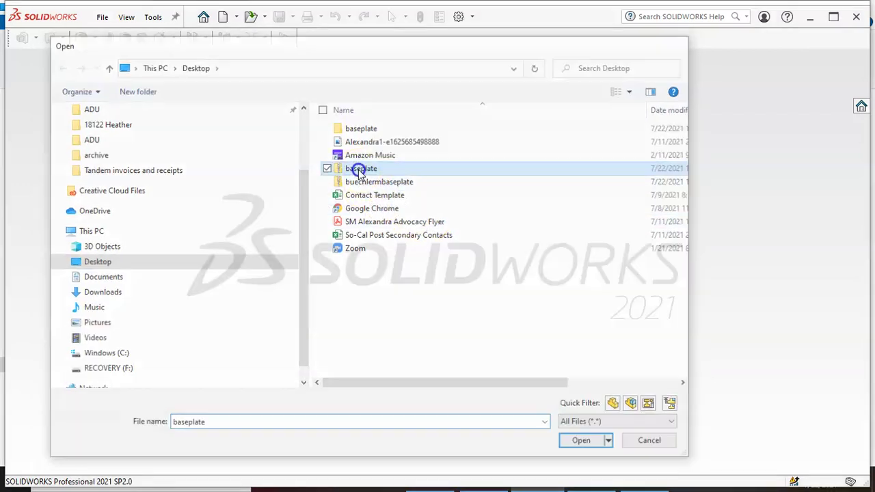
click(517, 251)
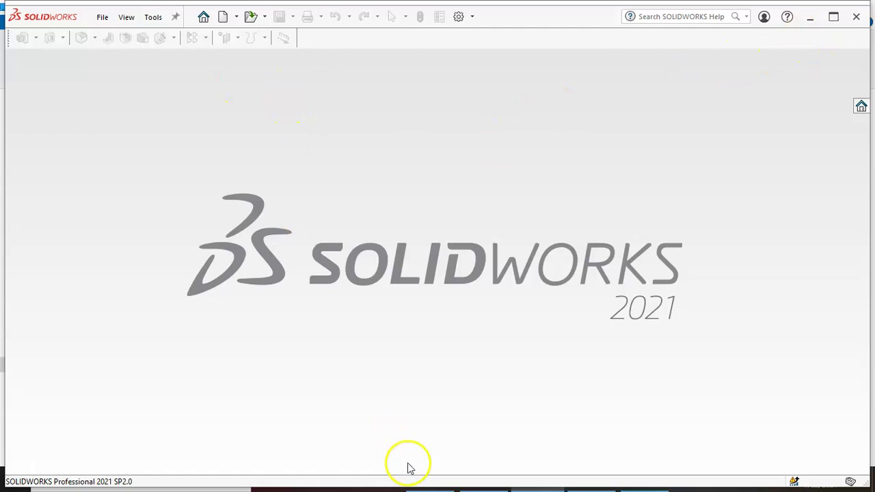
Step: Switch to File Explorer, browse into the baseplate Zip on the Desktop, and open the baseplate rev1 drawing read-only
key(super+e)
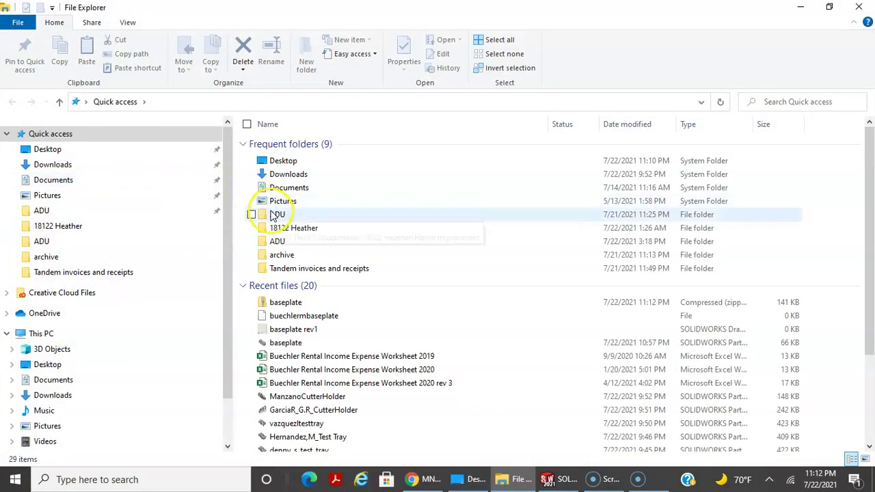
click(39, 148)
double_click(286, 184)
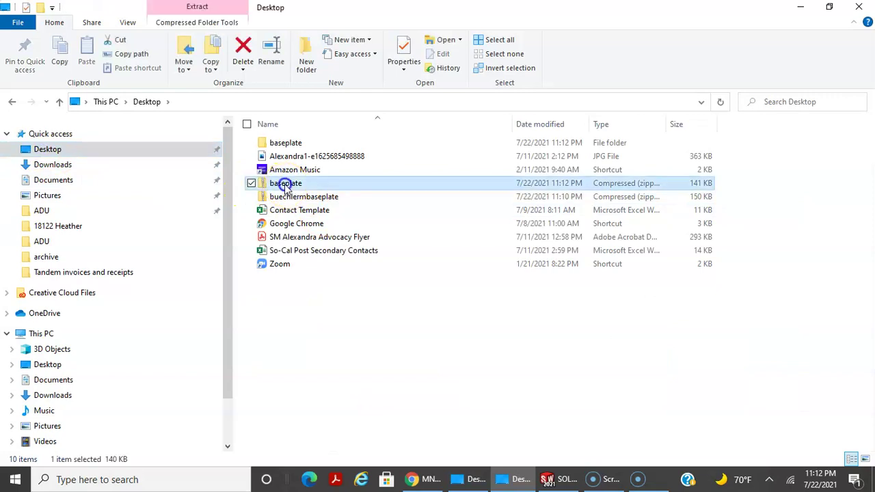
double_click(290, 145)
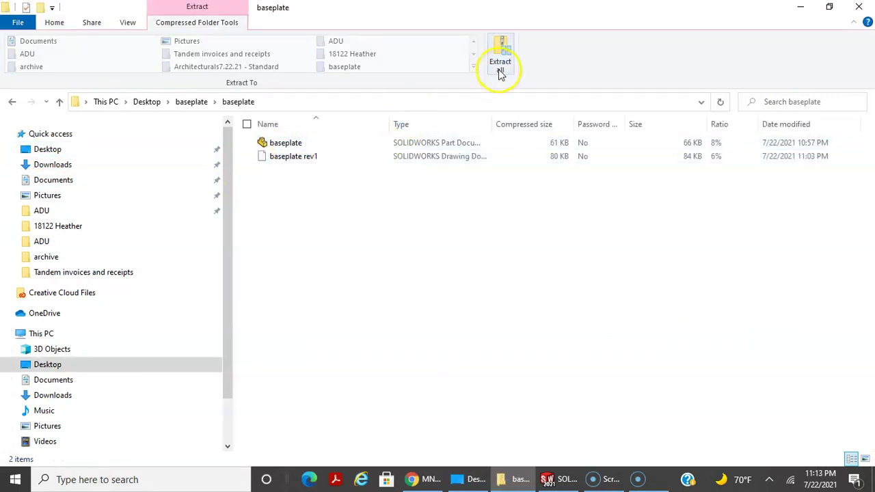
click(285, 161)
double_click(285, 157)
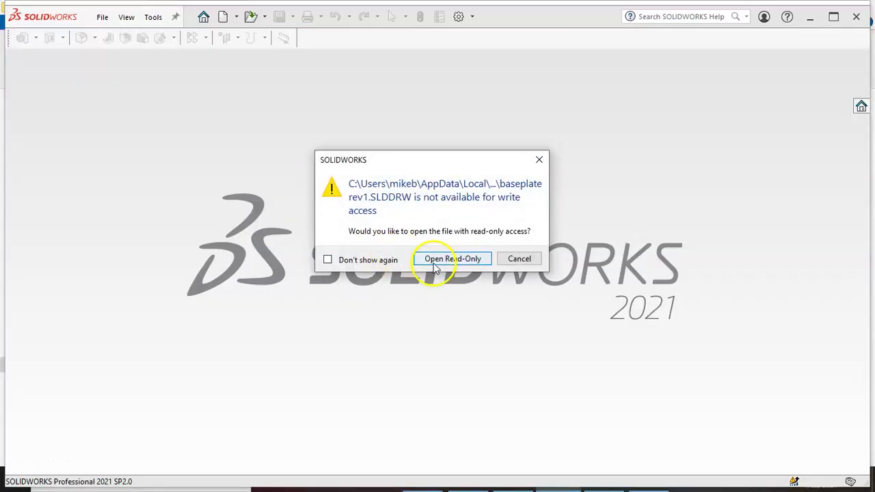
click(444, 260)
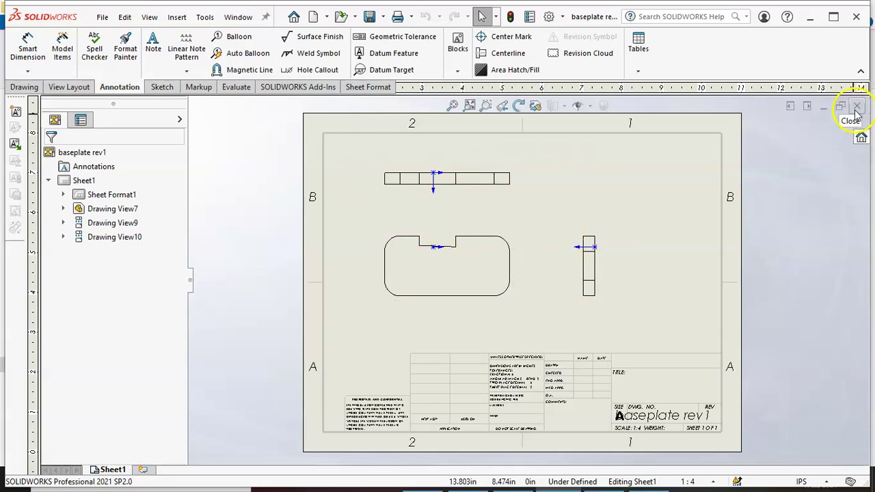
Step: Check the Save As location for the read-only drawing, cancel the save, and close the drawing
click(102, 16)
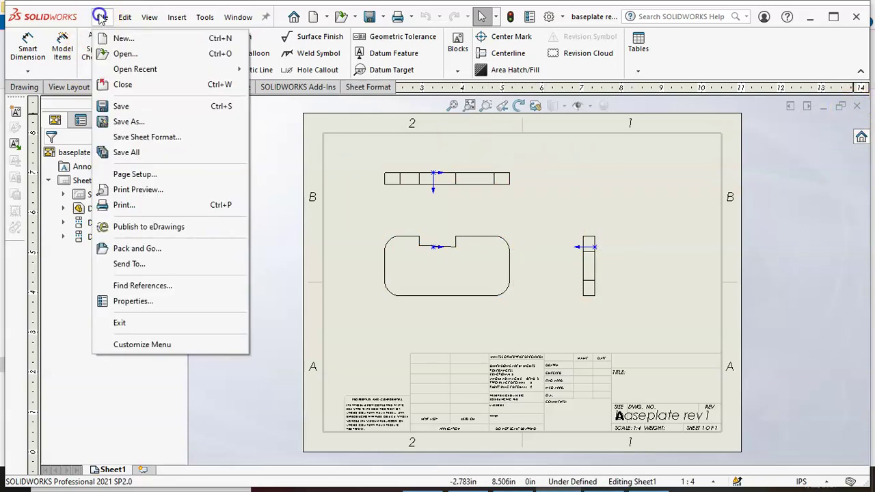
click(133, 121)
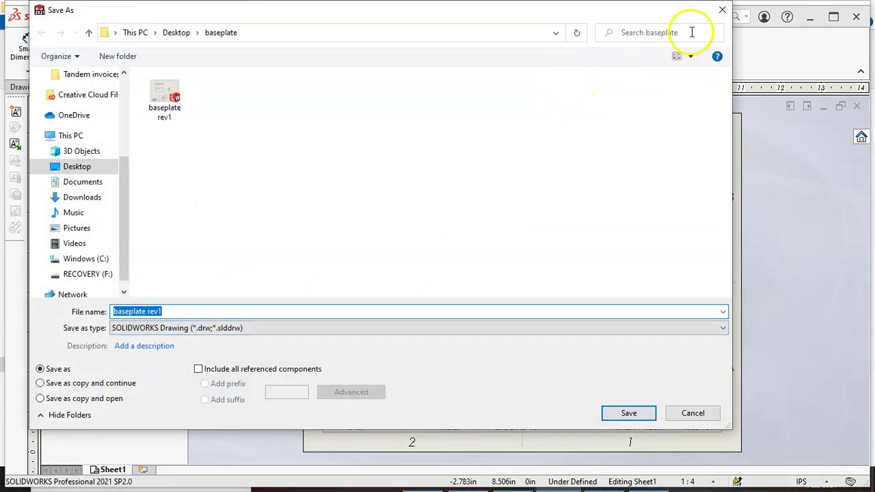
click(721, 9)
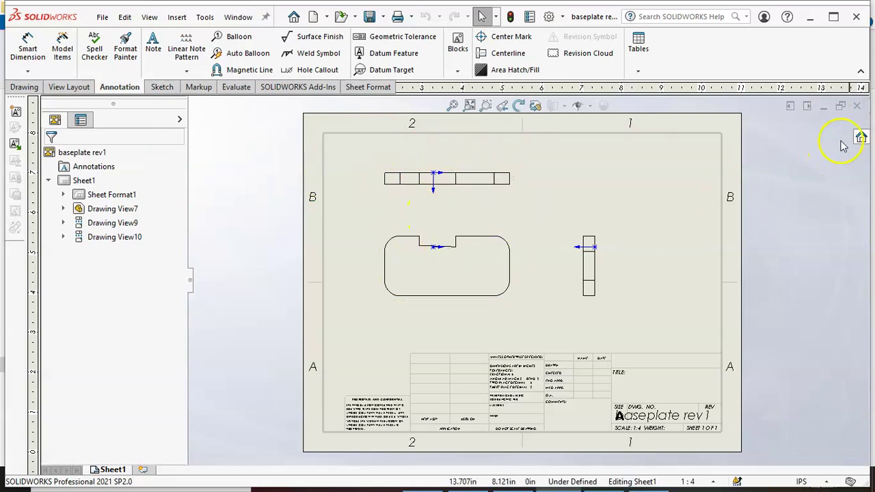
click(856, 106)
click(419, 265)
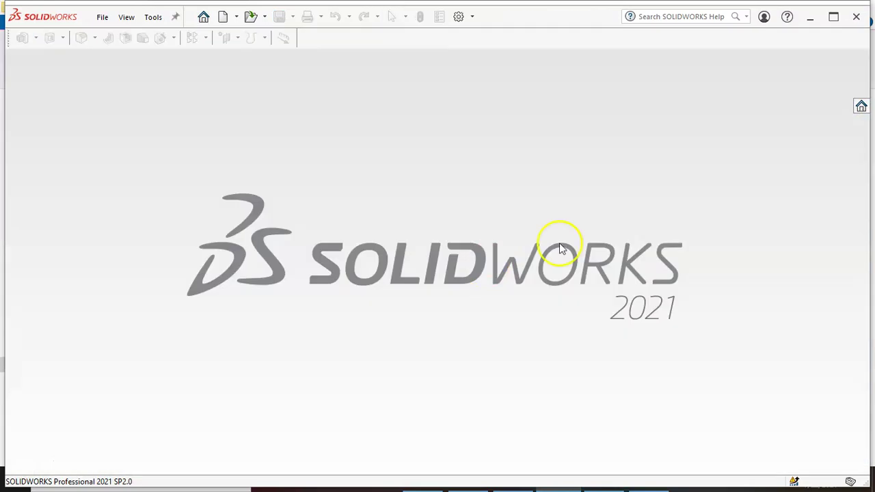
Step: Return to File Explorer and rename the baseplate part in the Desktop's unzipped baseplate folder as baseplaterev2
click(810, 19)
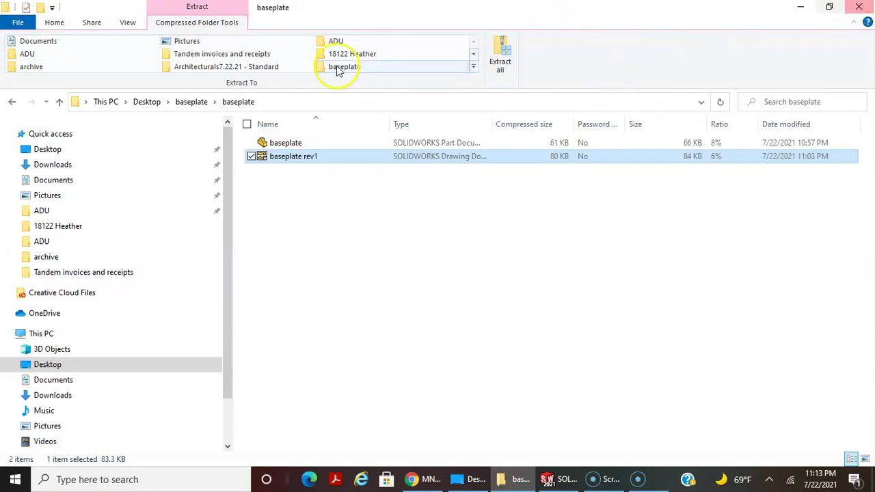
click(146, 104)
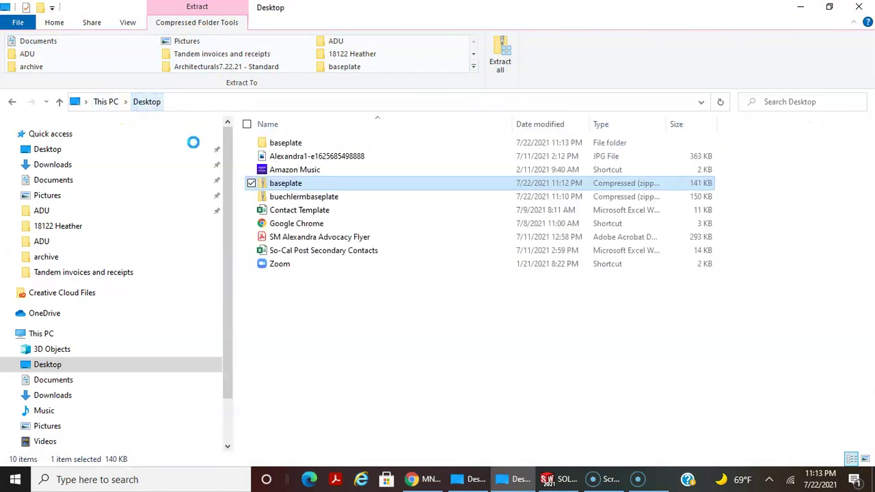
click(280, 143)
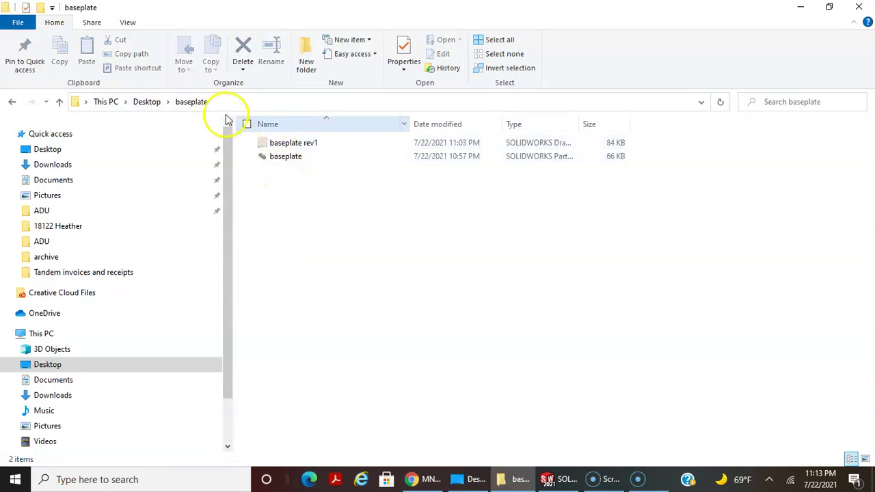
click(291, 158)
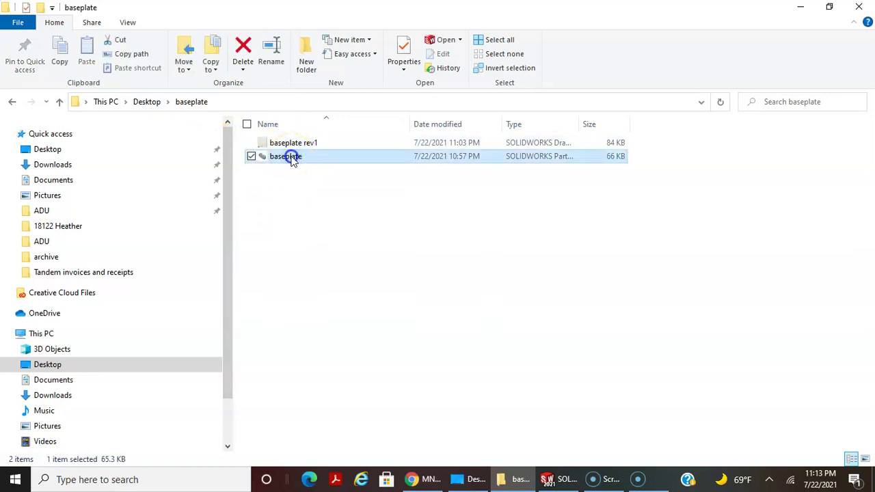
click(290, 156)
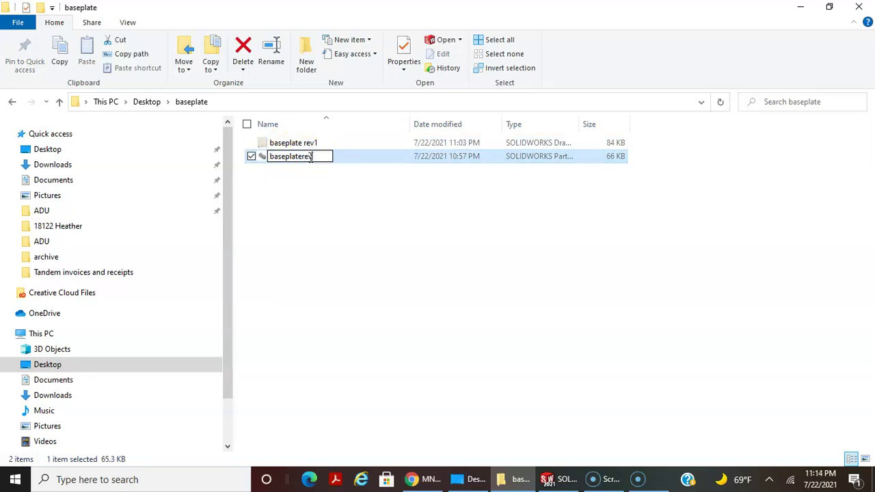
key(Return)
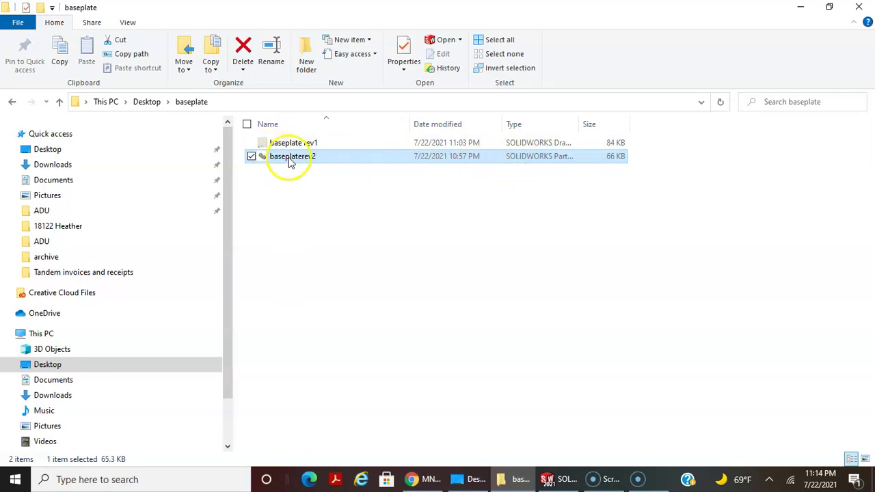
Step: Switch to SOLIDWORKS, open the baseplate rev1 drawing from the Desktop's baseplate folder, and close it again
click(557, 479)
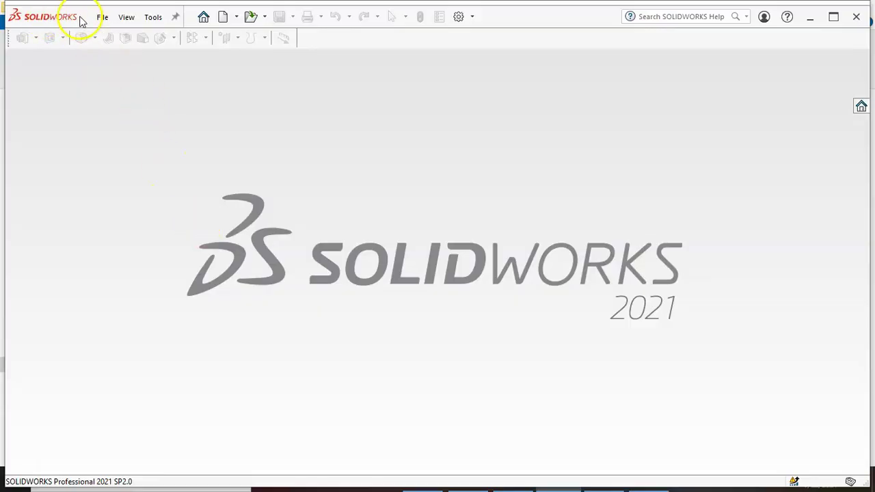
click(102, 17)
click(109, 54)
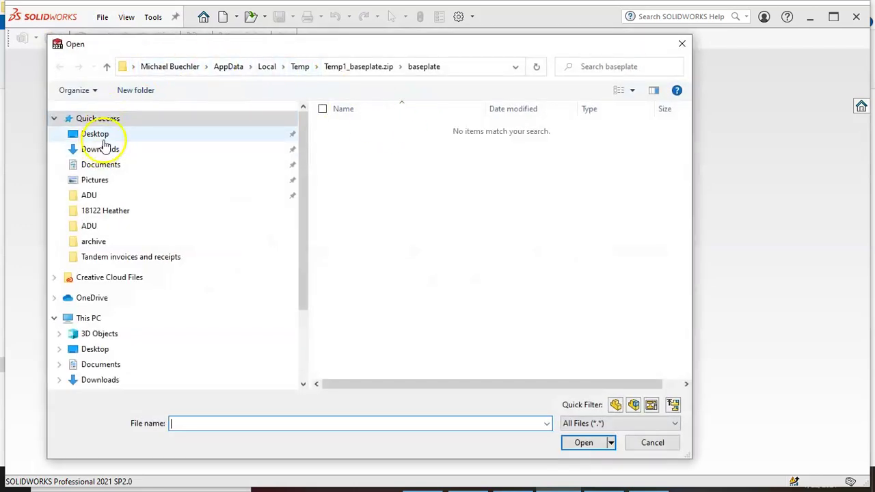
click(99, 135)
double_click(362, 126)
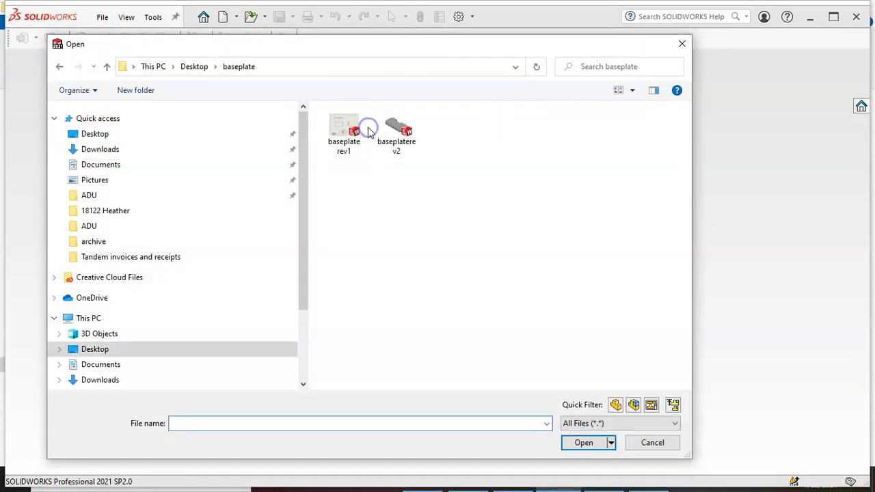
click(399, 163)
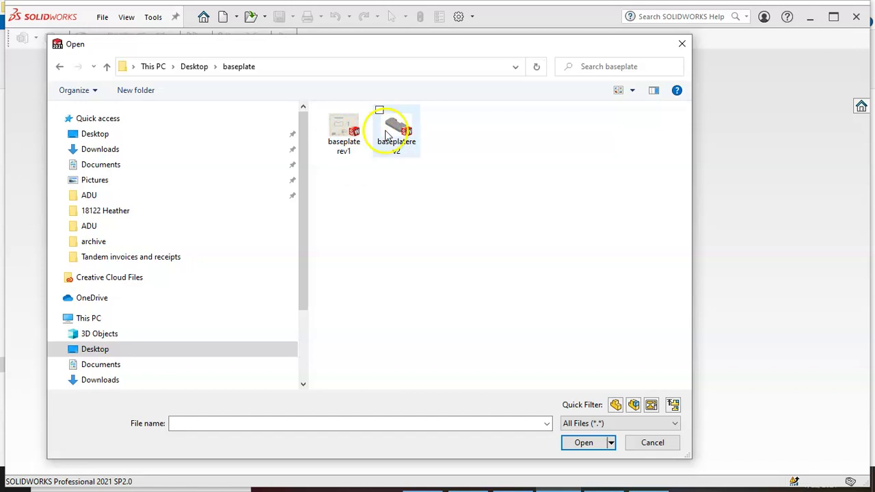
double_click(345, 130)
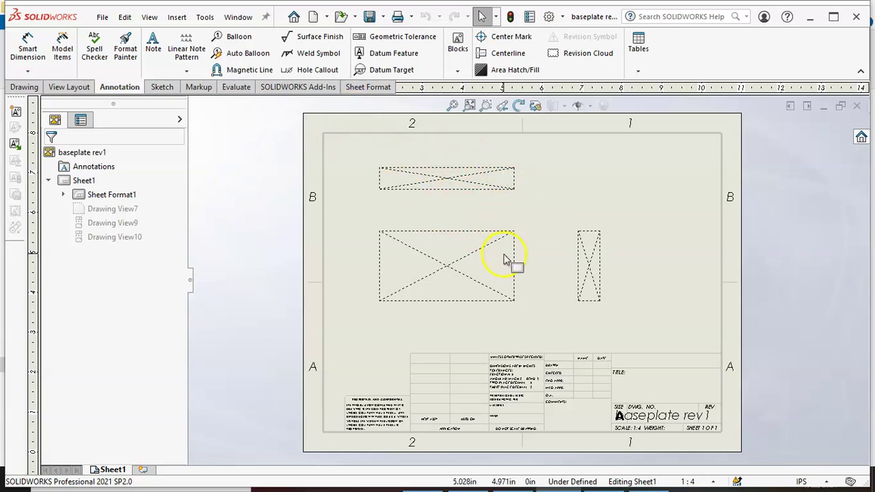
click(856, 105)
click(433, 254)
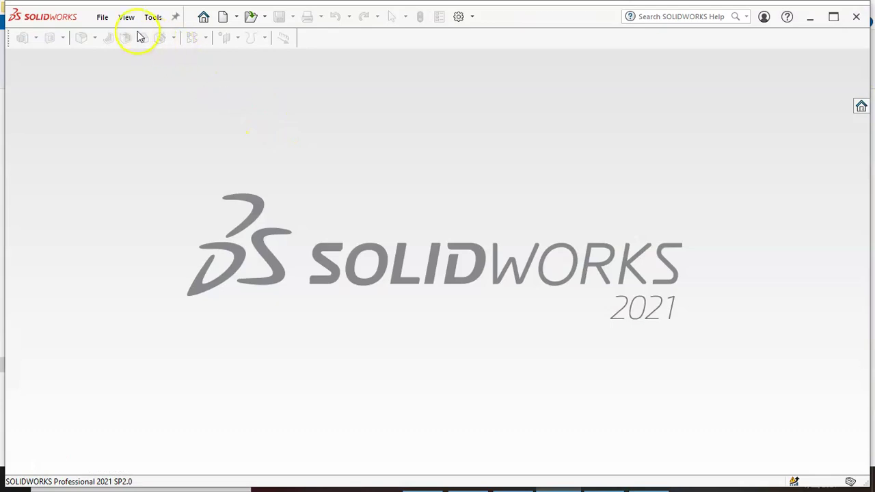
Step: Reopen the baseplate rev1 drawing from the Desktop's baseplate folder and relink its missing part reference to baseplaterev2
click(102, 17)
click(102, 53)
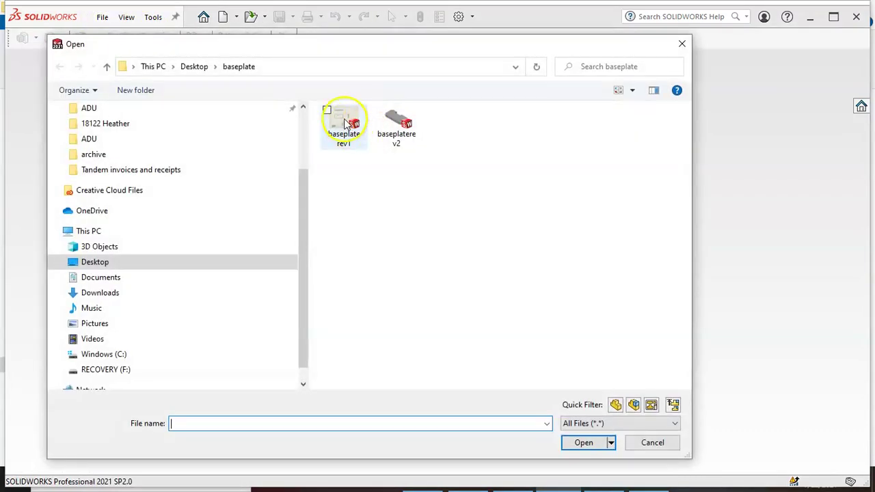
double_click(347, 123)
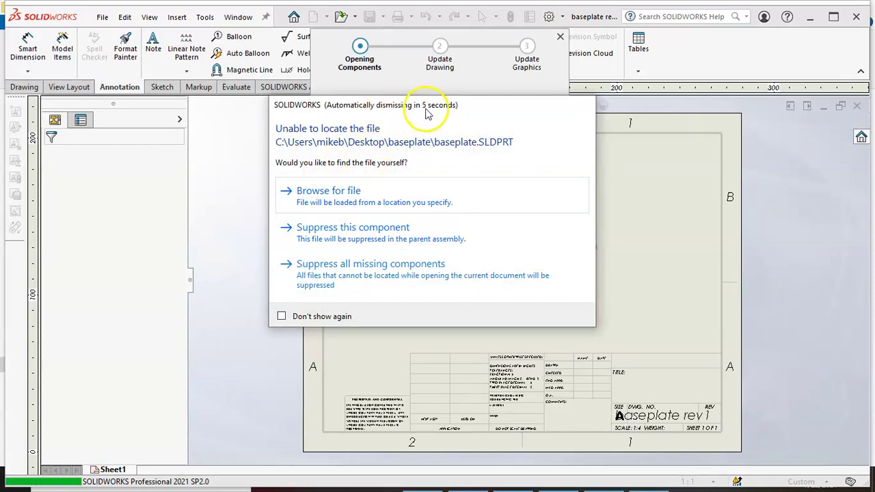
click(333, 196)
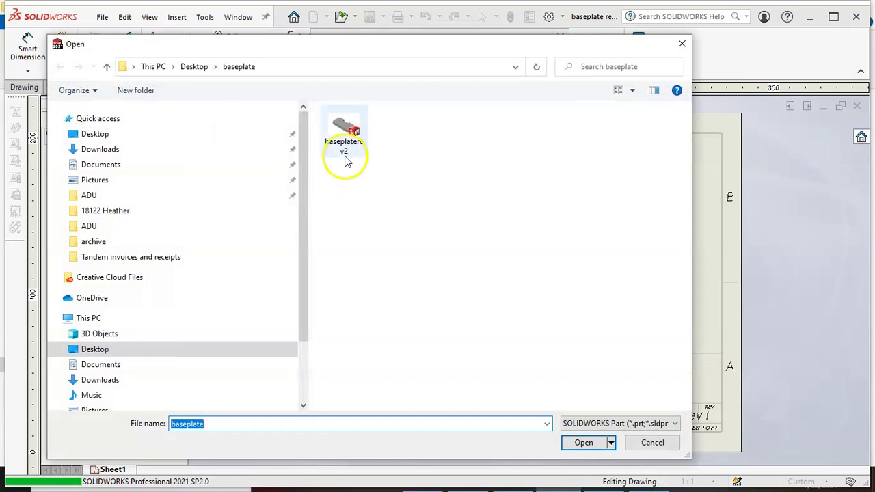
click(344, 136)
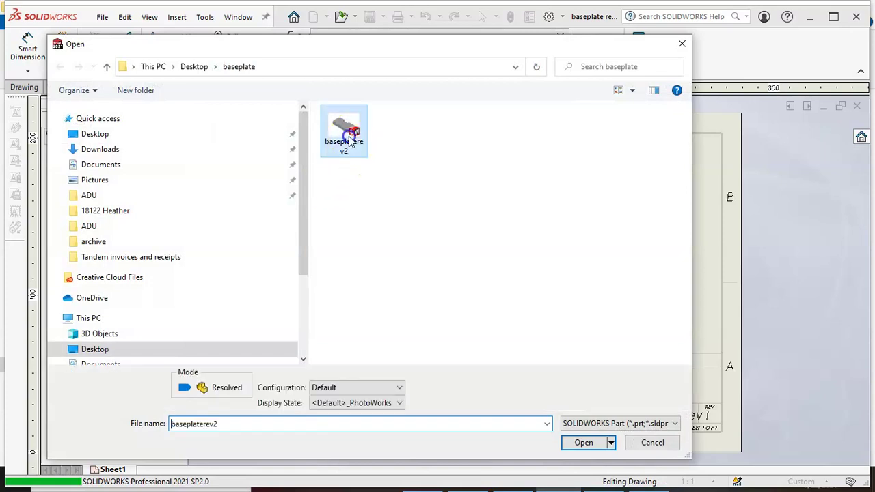
click(591, 442)
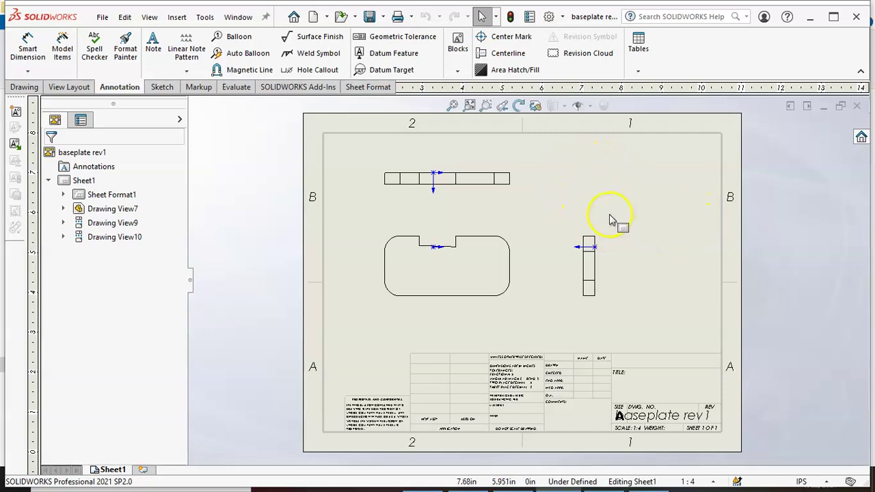
Step: Switch to File Explorer, check the files inside the Desktop's unzipped baseplate folder, and return to the Desktop listing
click(809, 18)
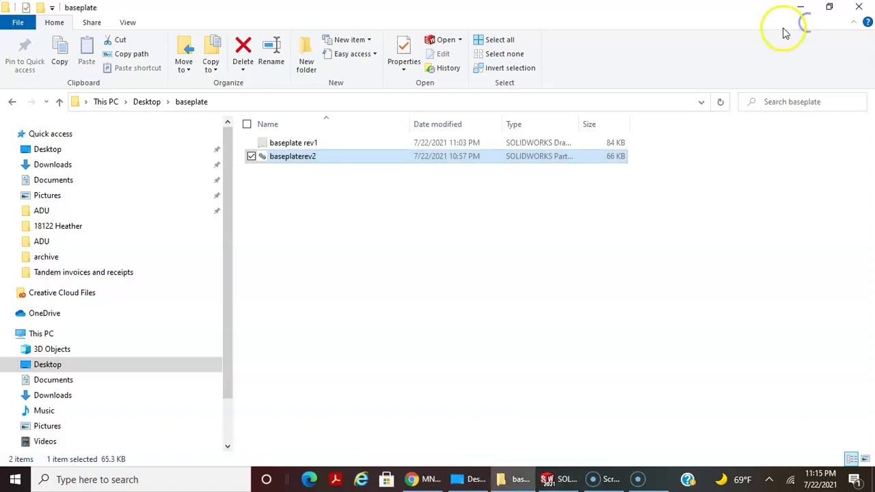
click(800, 7)
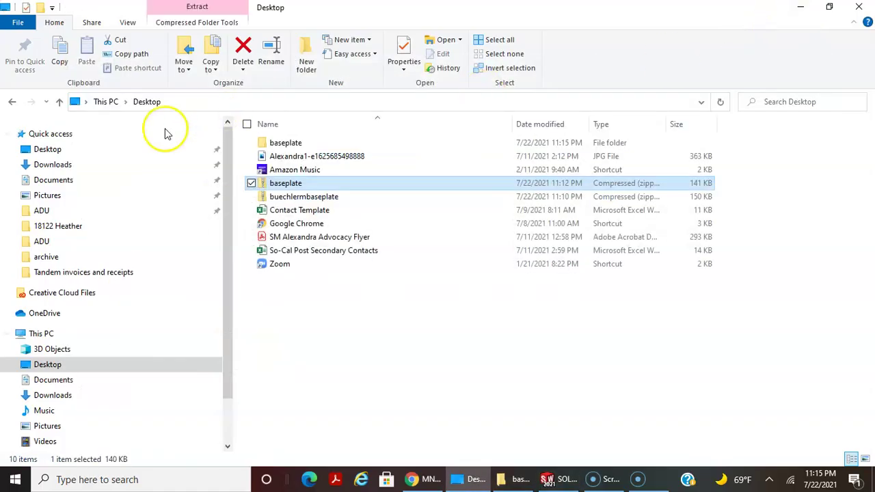
click(61, 165)
click(51, 149)
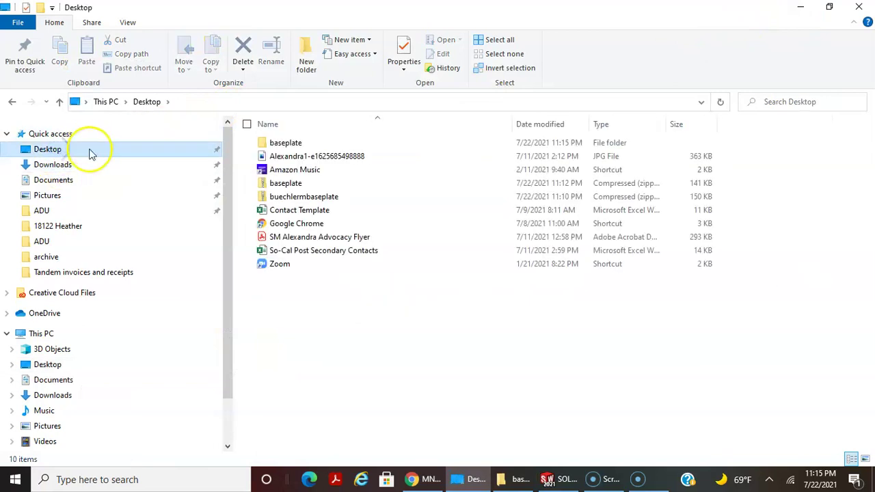
double_click(285, 142)
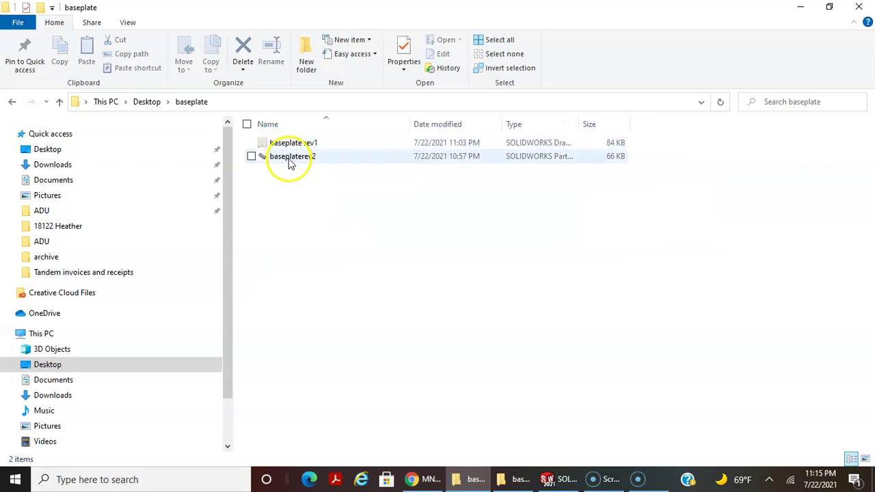
click(59, 101)
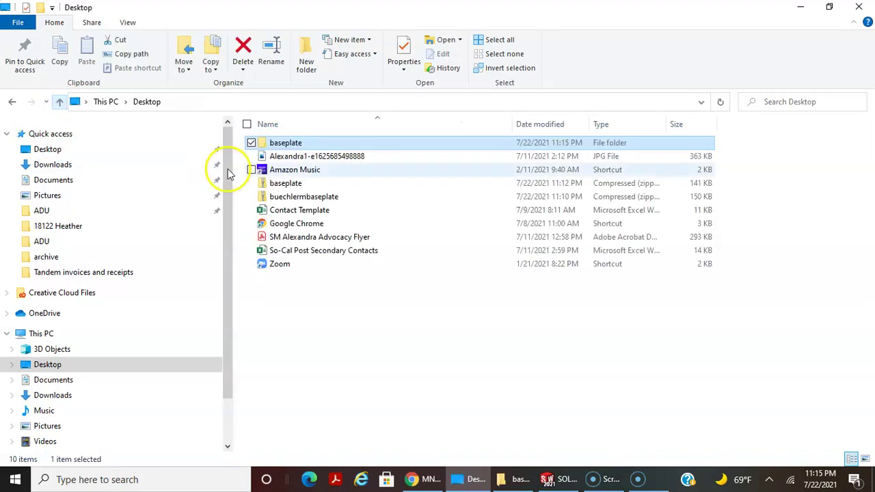
Step: Compress the Desktop's baseplate folder into a new zip file, accept the default name, and close the File Explorer window
right_click(279, 149)
mouse_move(153, 331)
click(344, 345)
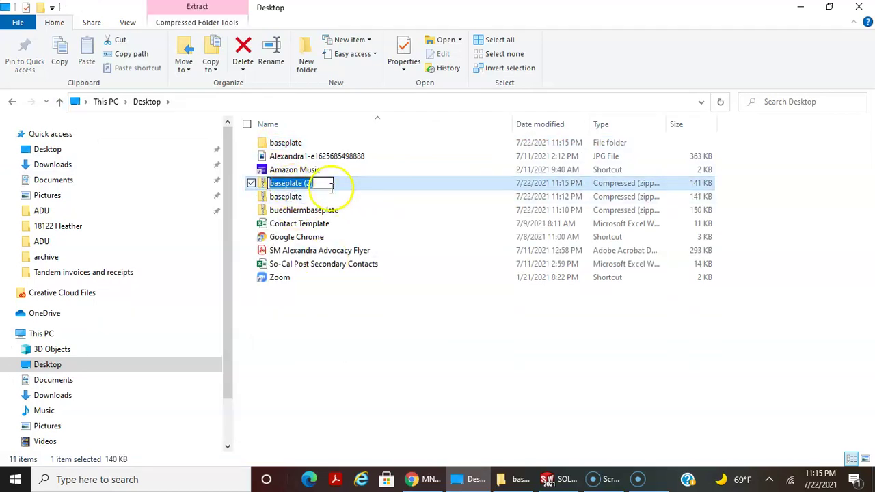
key(Return)
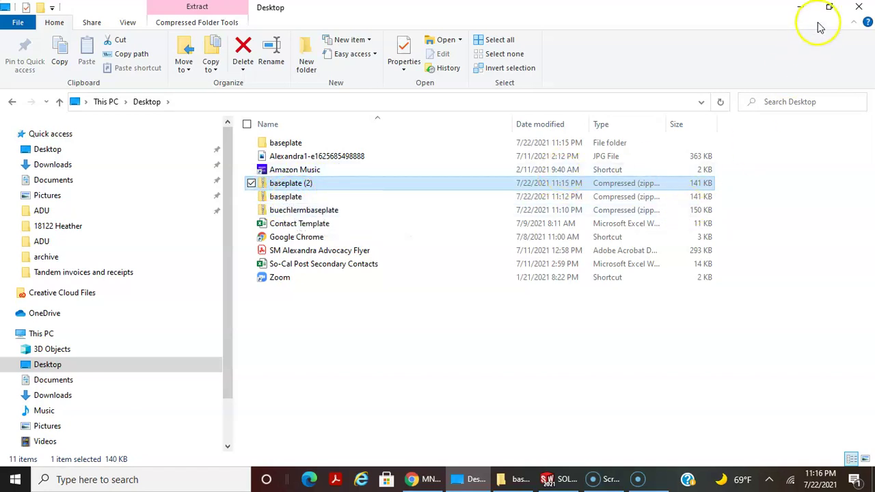
click(859, 7)
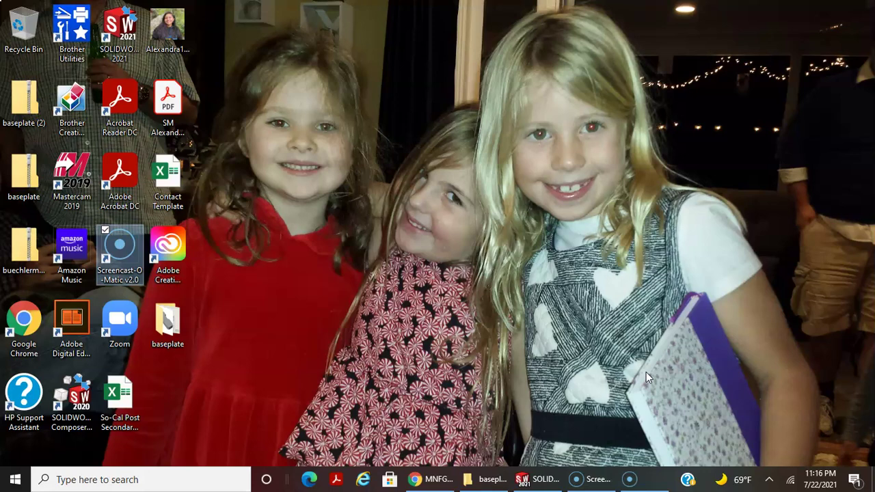
click(591, 477)
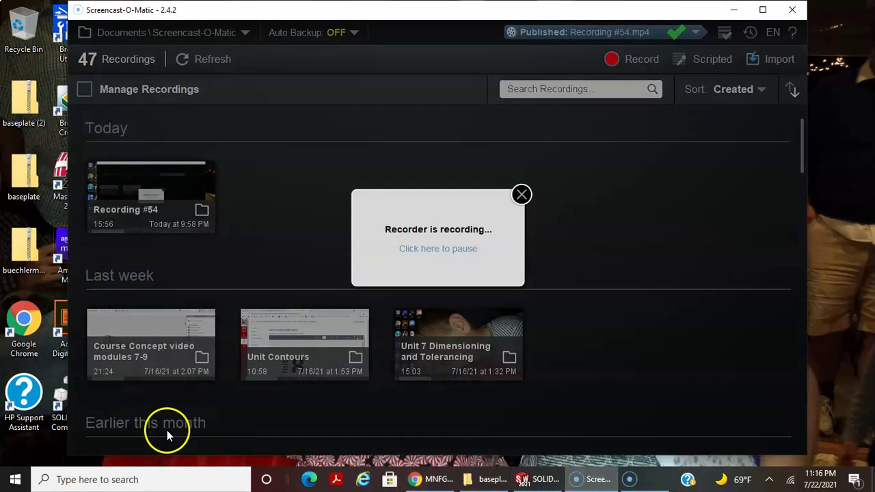